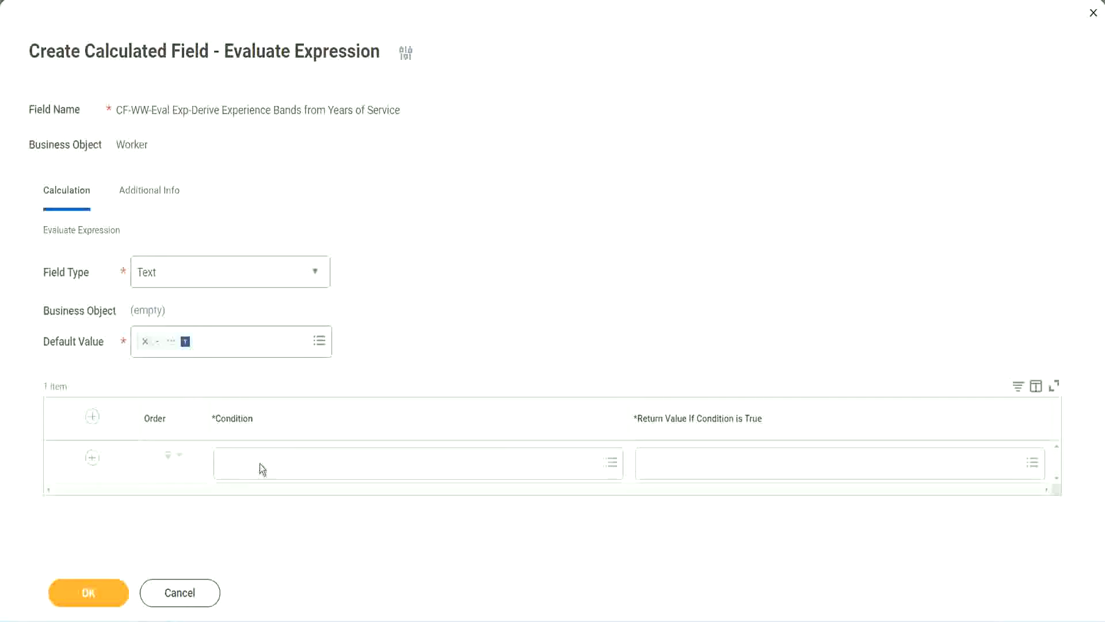
Copy the Field 1 name from the Notepad++ notes and set the first row's condition to CF-WW-TF-Length of Service between 0 and 7 years.
left_click(260, 463)
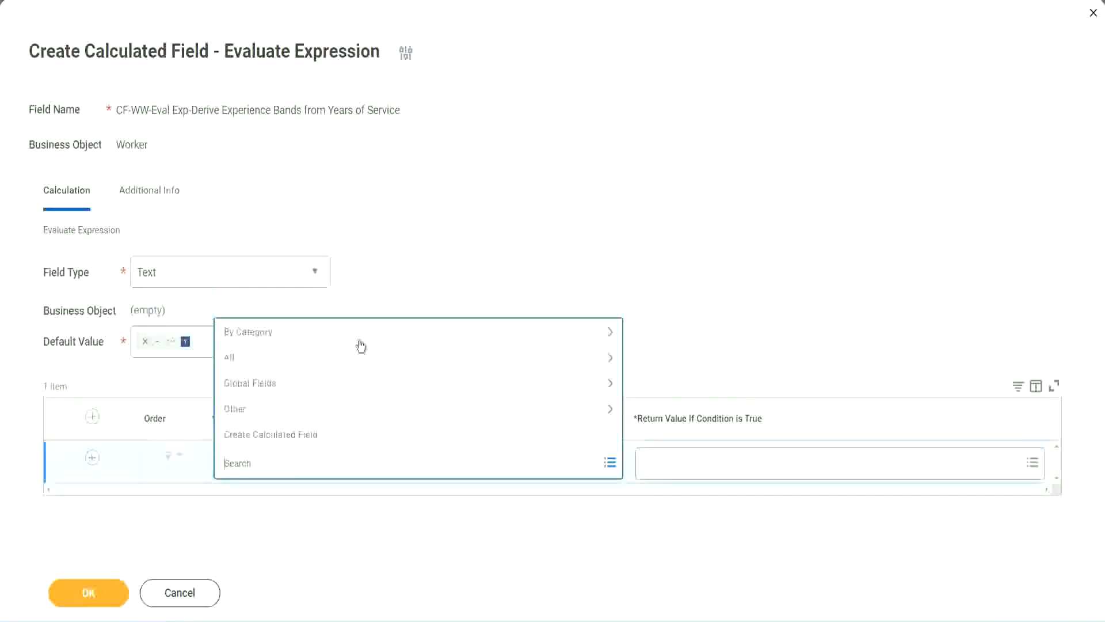
left_click(423, 256)
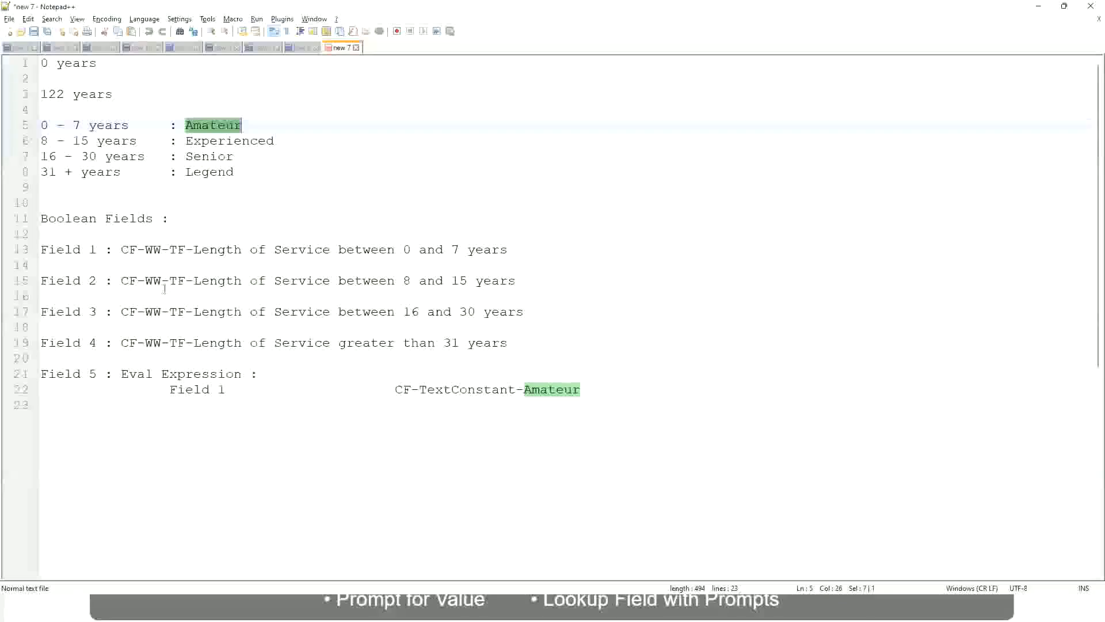
left_click_drag(124, 249, 509, 254)
key("ctrl+c")
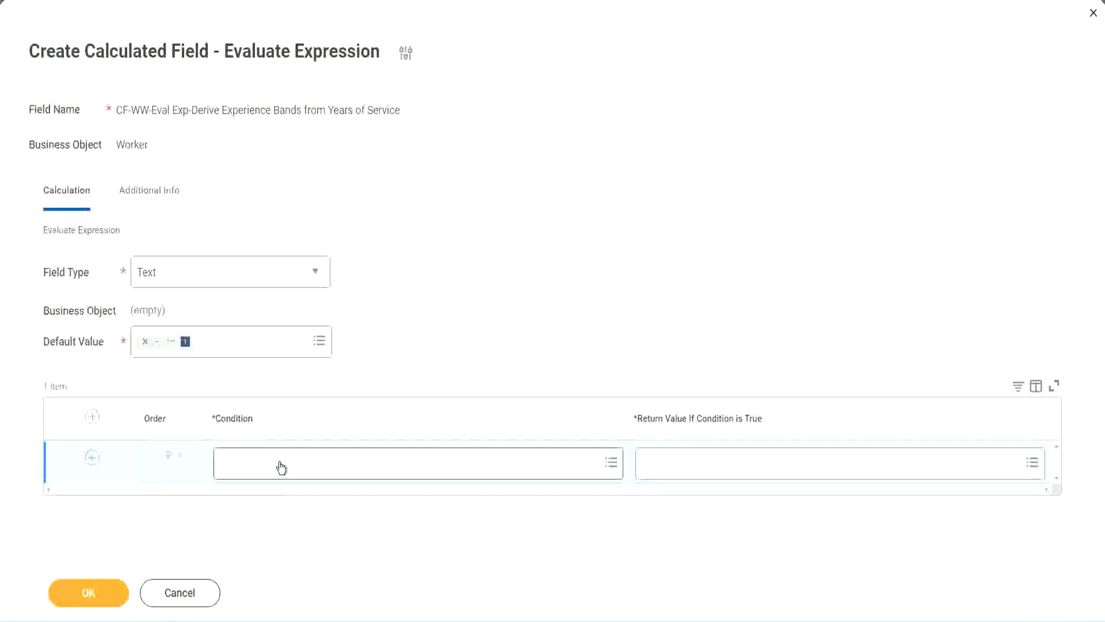
left_click(281, 468)
key("ctrl+v")
key("Return")
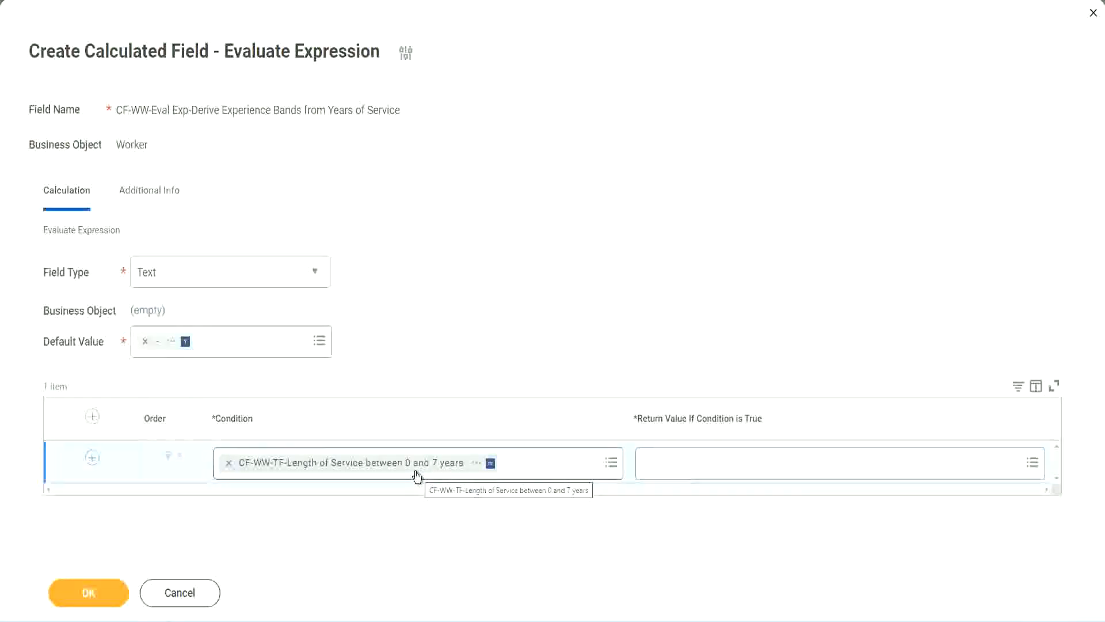
left_click(719, 472)
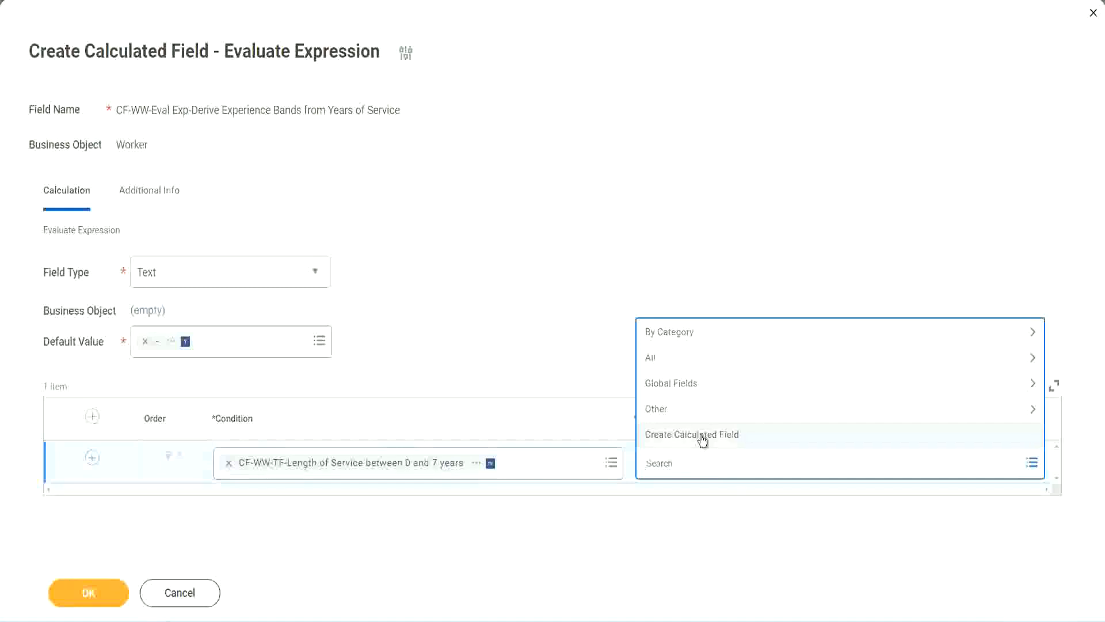
left_click(639, 282)
left_click(666, 467)
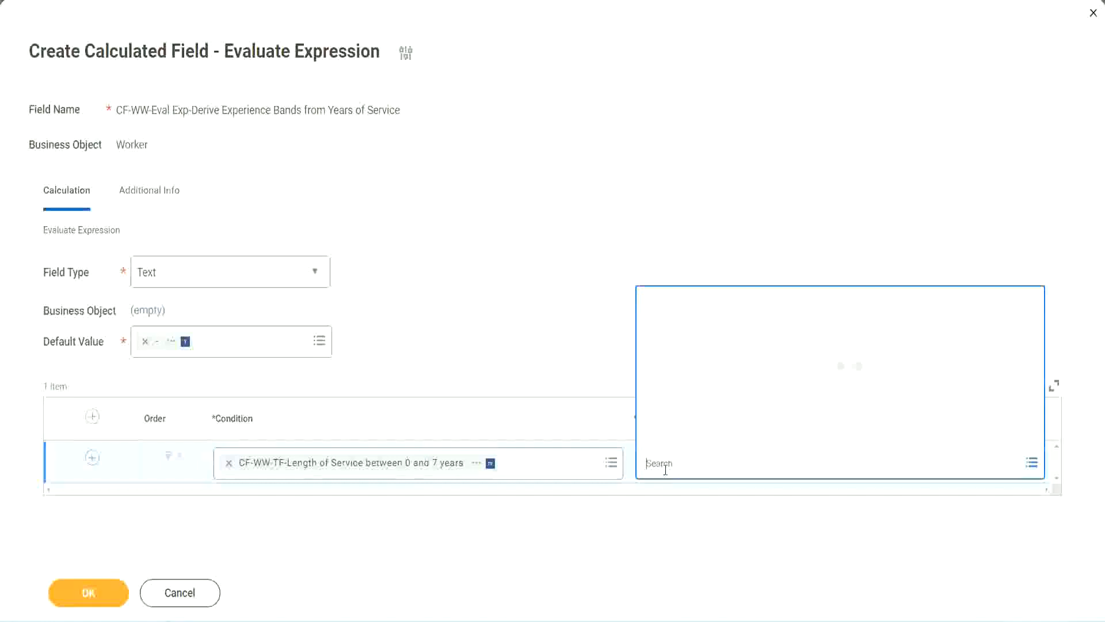
type("Amaterue")
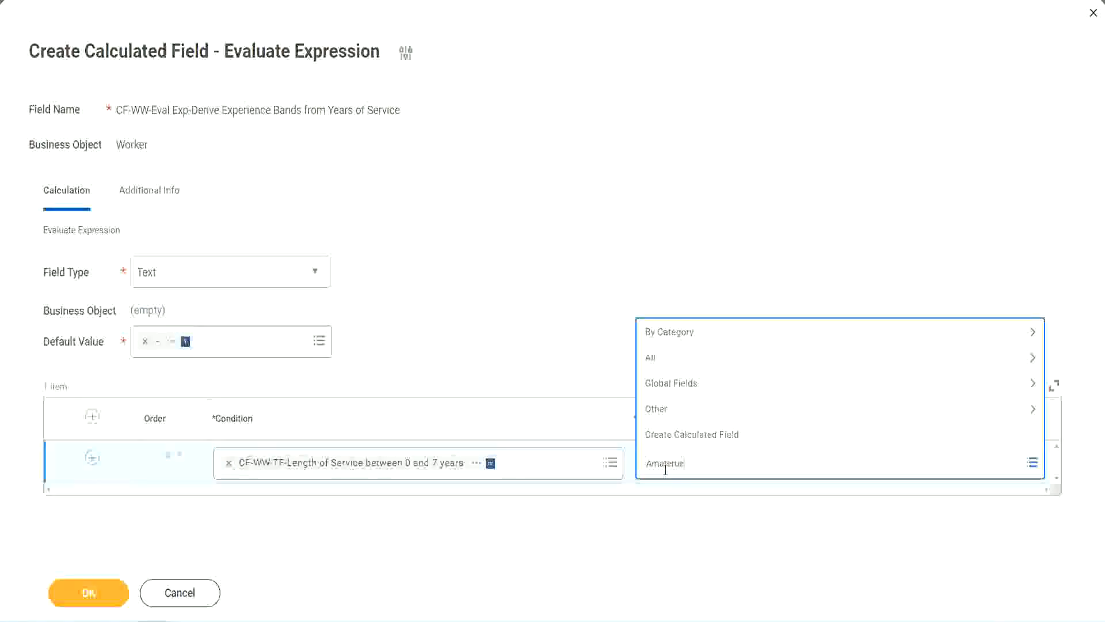
left_click(557, 334)
left_click(697, 473)
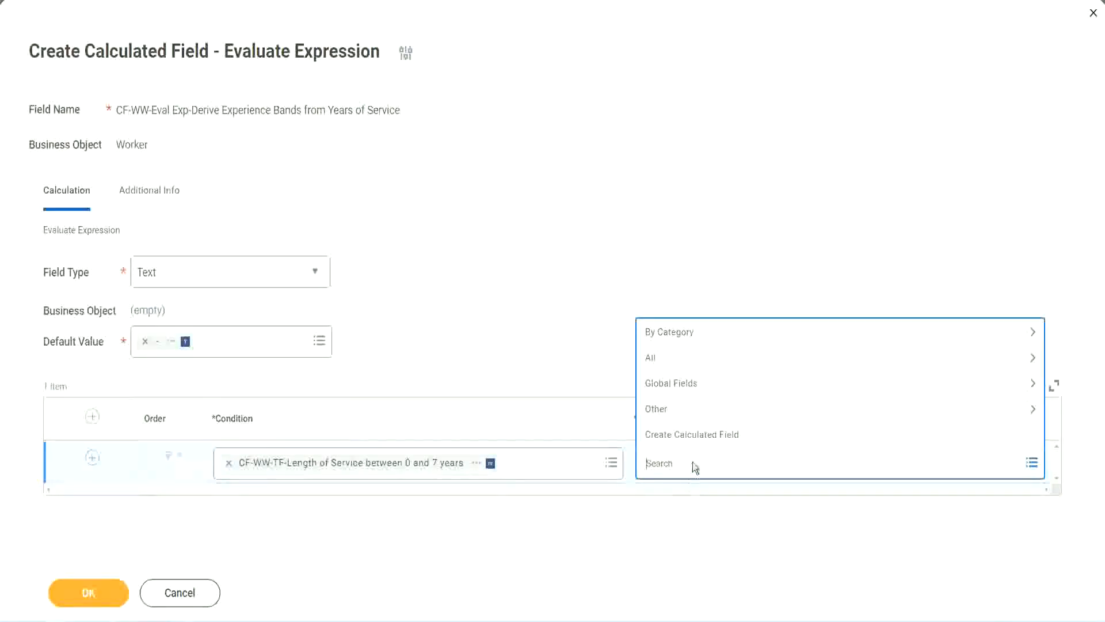
left_click(557, 335)
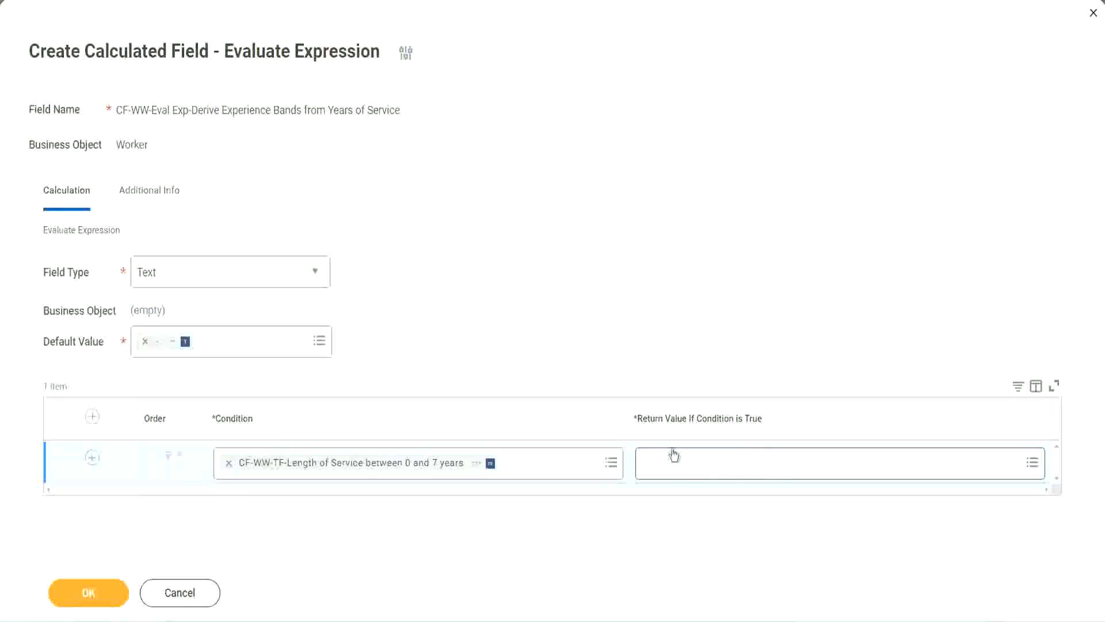
Start a new calculated field for the first row's return value and name it CF-WW-TC-Amateur.
left_click(716, 462)
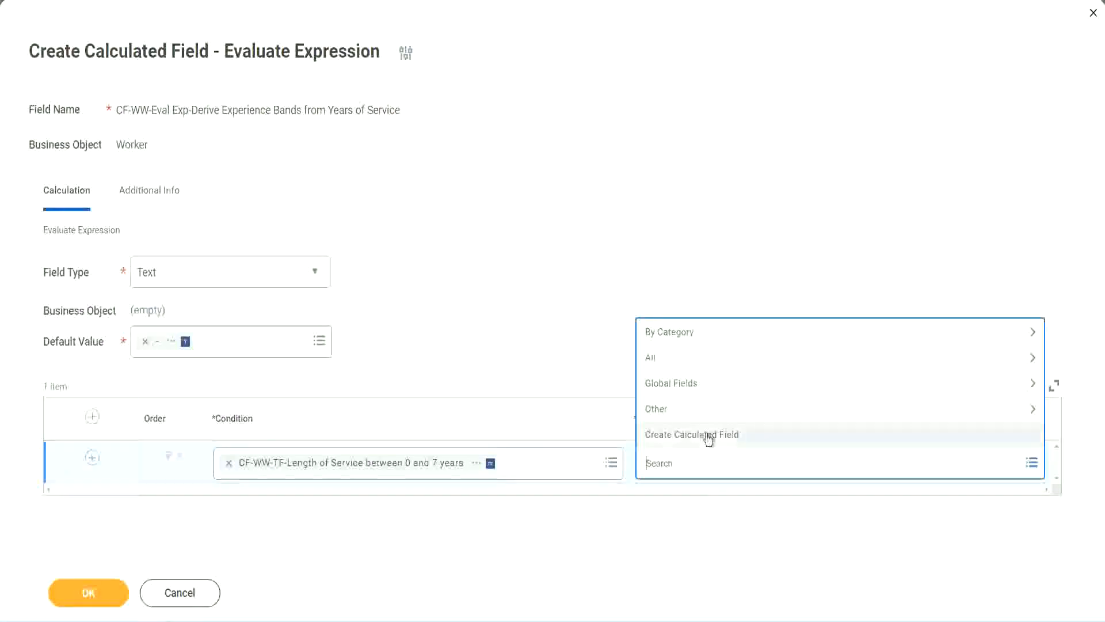
left_click(709, 438)
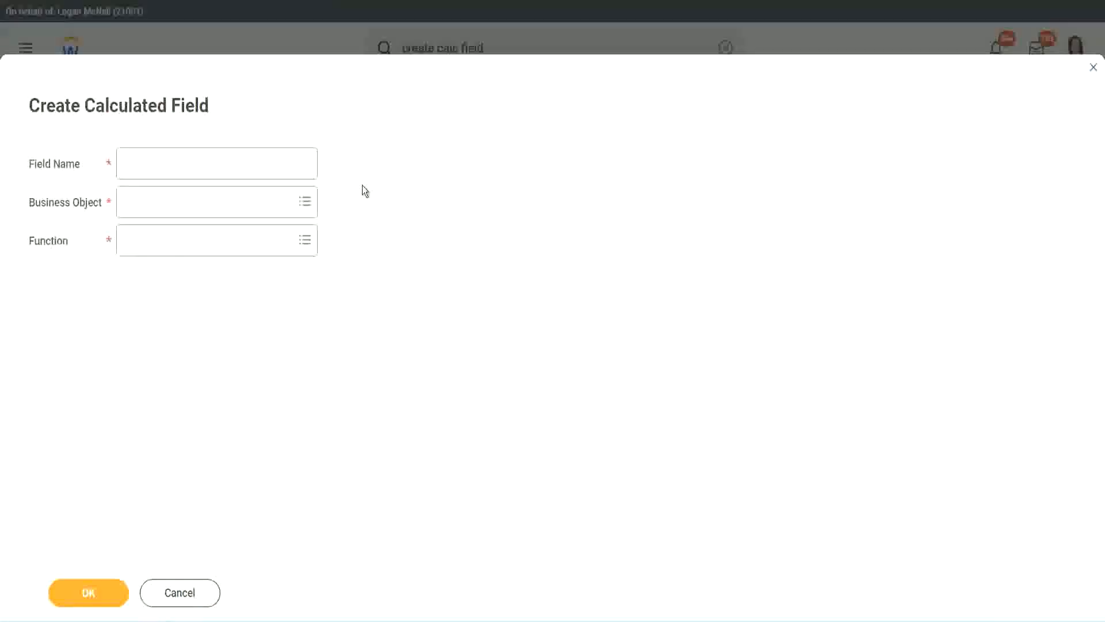
left_click(137, 164)
type("CF")
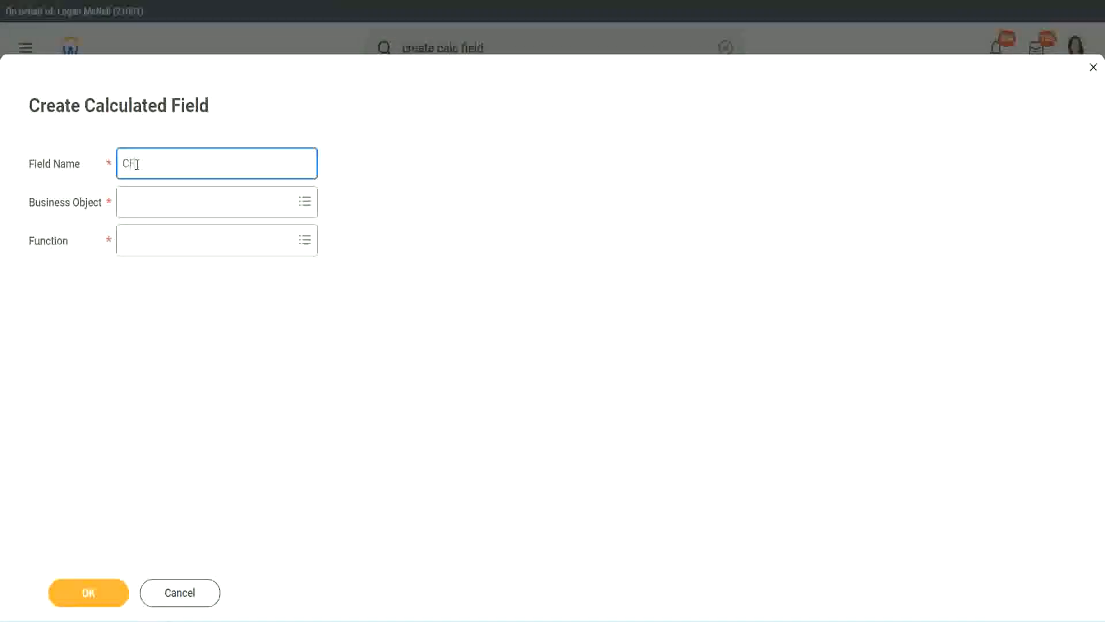
type(" TC-Amateur")
left_click(139, 163)
type("WW")
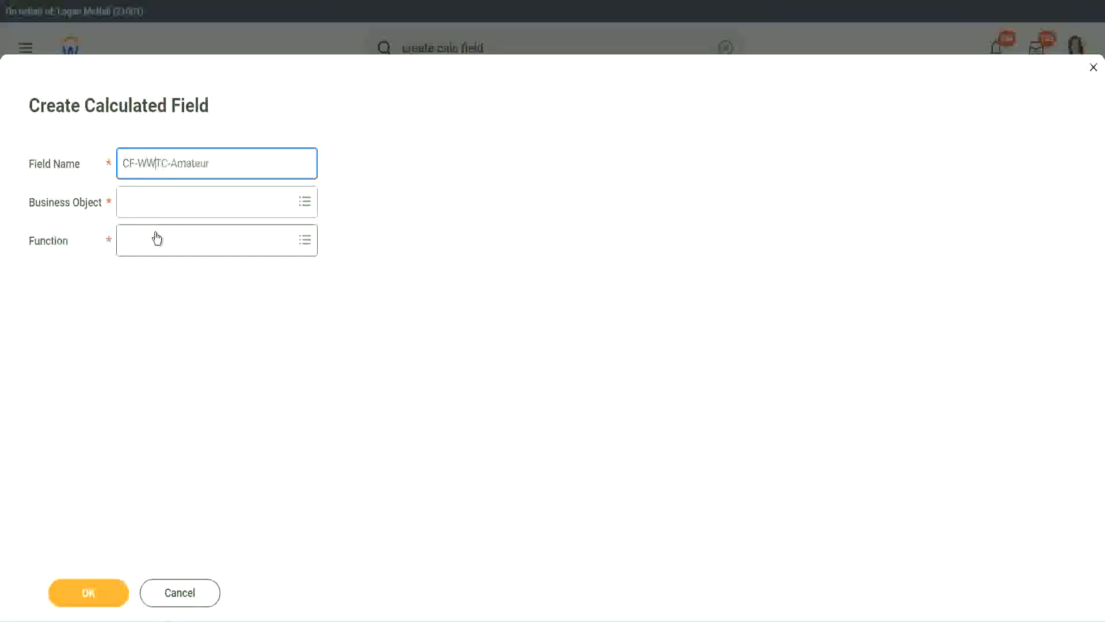
type("-")
Set the business object of the new calculated field to Global.
left_click(157, 202)
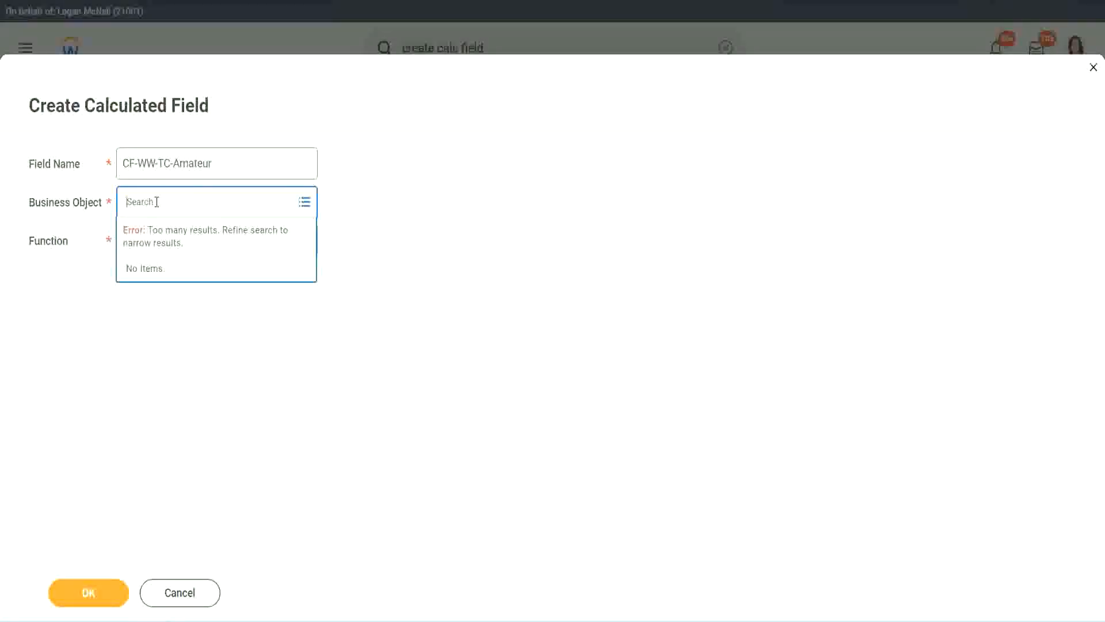
type("worker")
key("BackSpace")
key("BackSpace")
key("BackSpace")
key("BackSpace")
key("BackSpace")
key("BackSpace")
type("global")
key("Return")
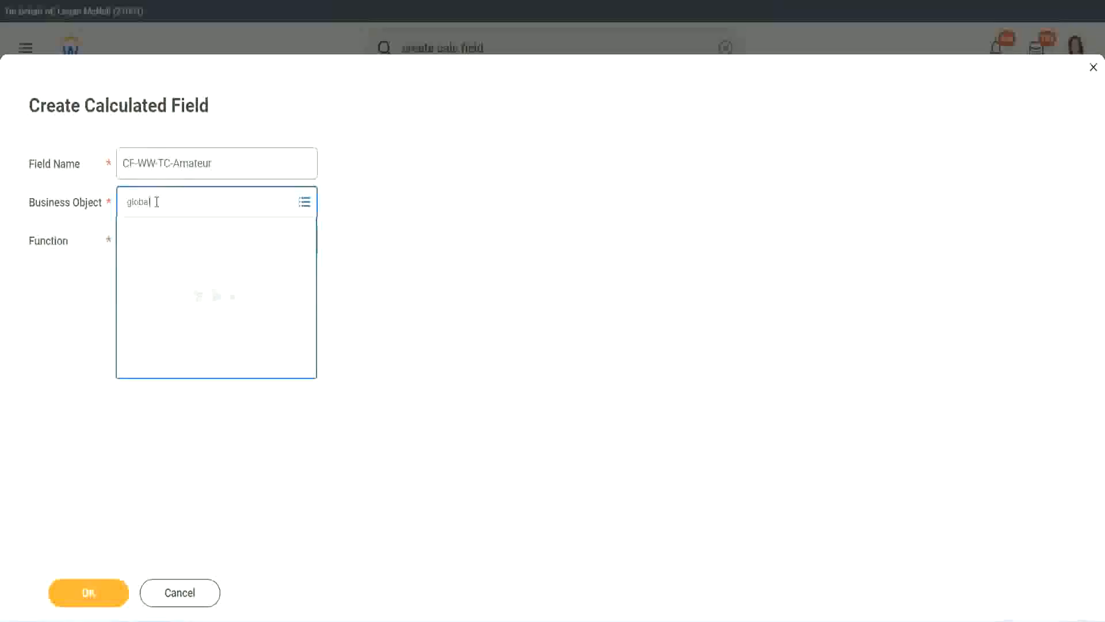
left_click(172, 271)
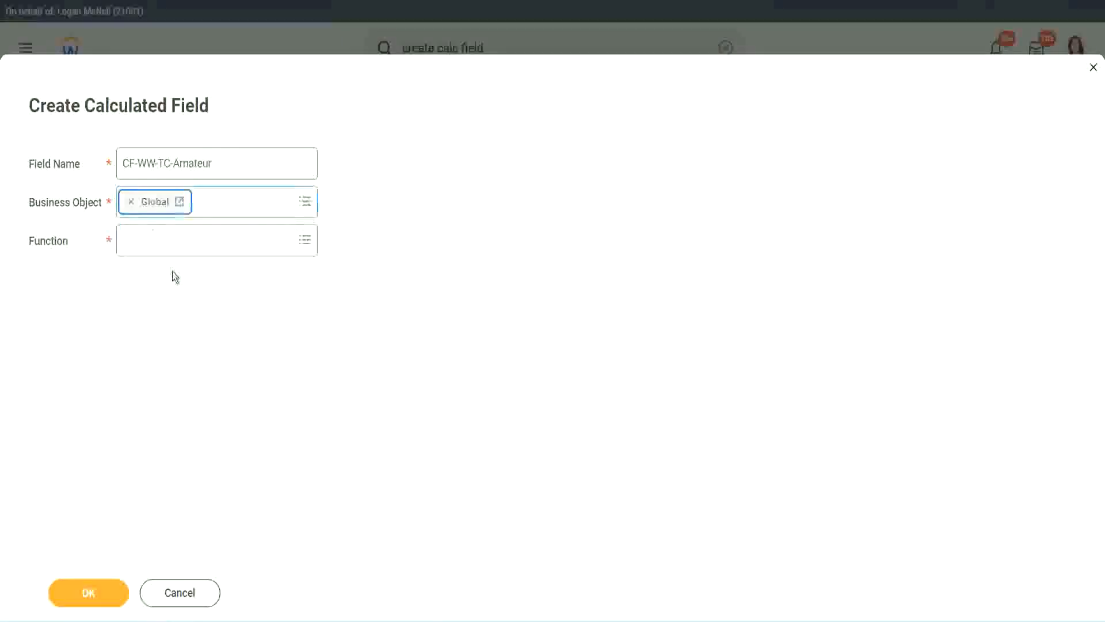
triple_click(253, 166)
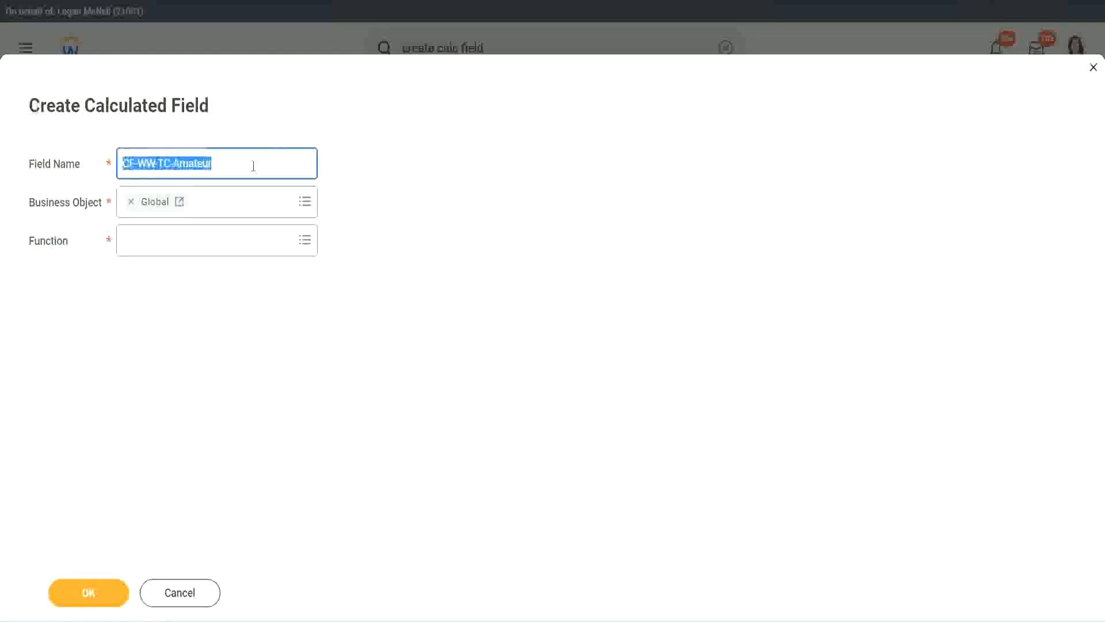
left_click(245, 166)
double_click(218, 163)
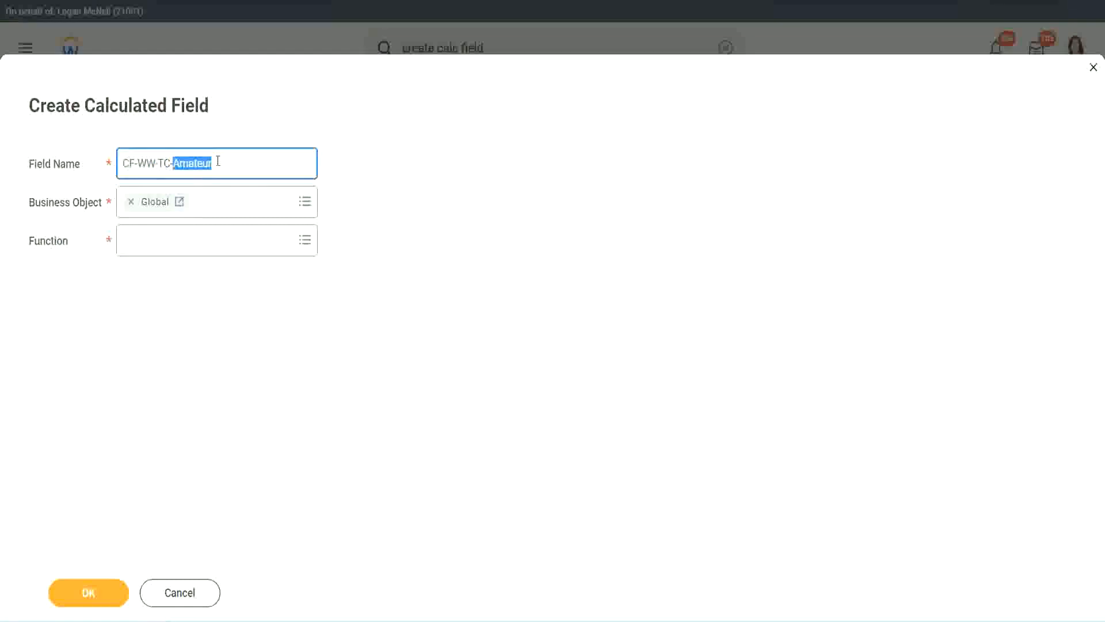
left_click(229, 162)
double_click(206, 164)
Choose Text Constant as the new field's function and proceed to its calculation details.
left_click(154, 239)
type("text const")
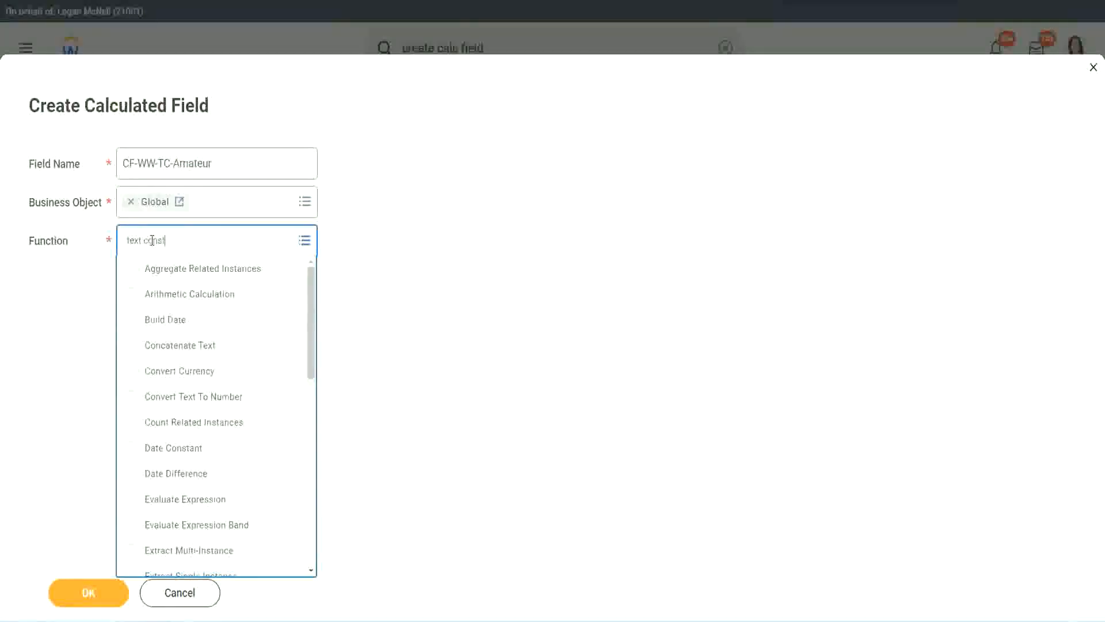
key("Return")
left_click(92, 602)
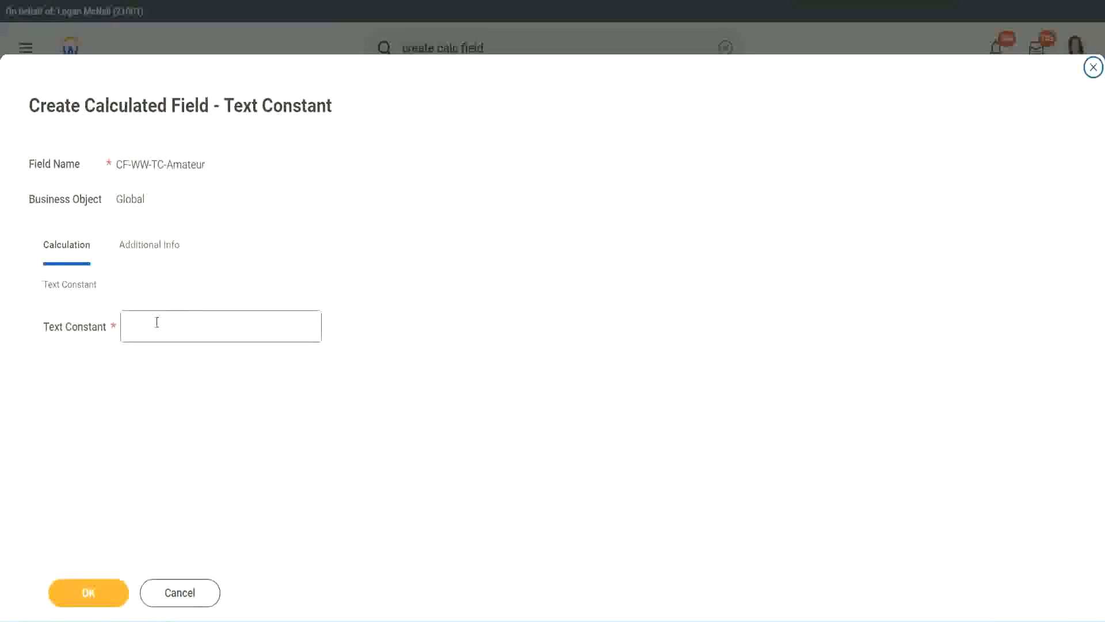
Set the text constant's value to Amateur and save the calculated field as the row's return value.
left_click(178, 325)
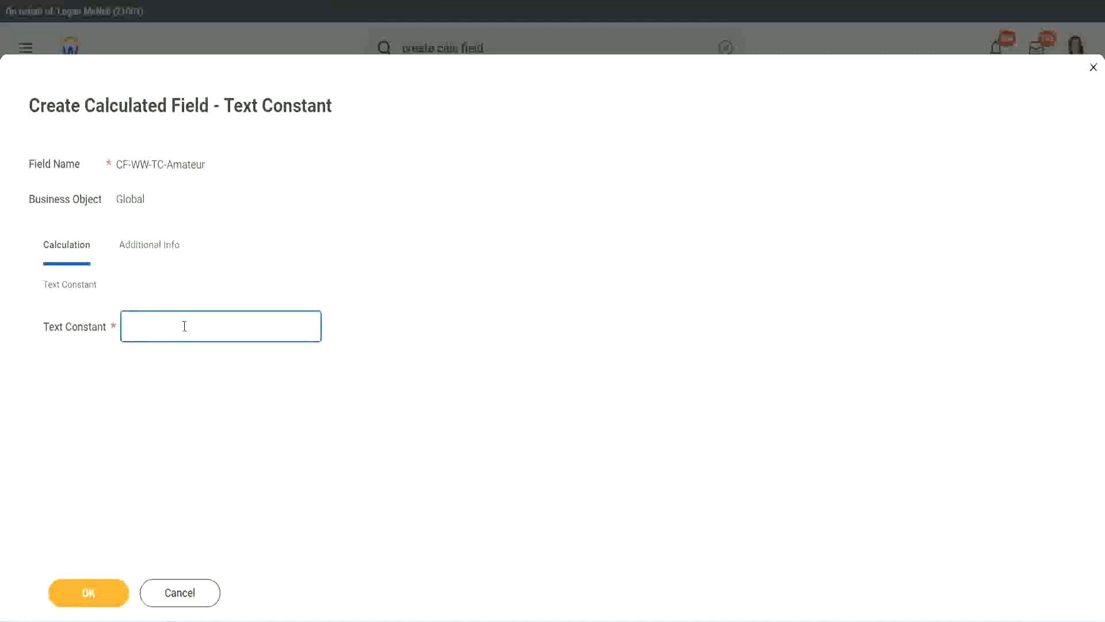
type("Amateur")
left_click(87, 592)
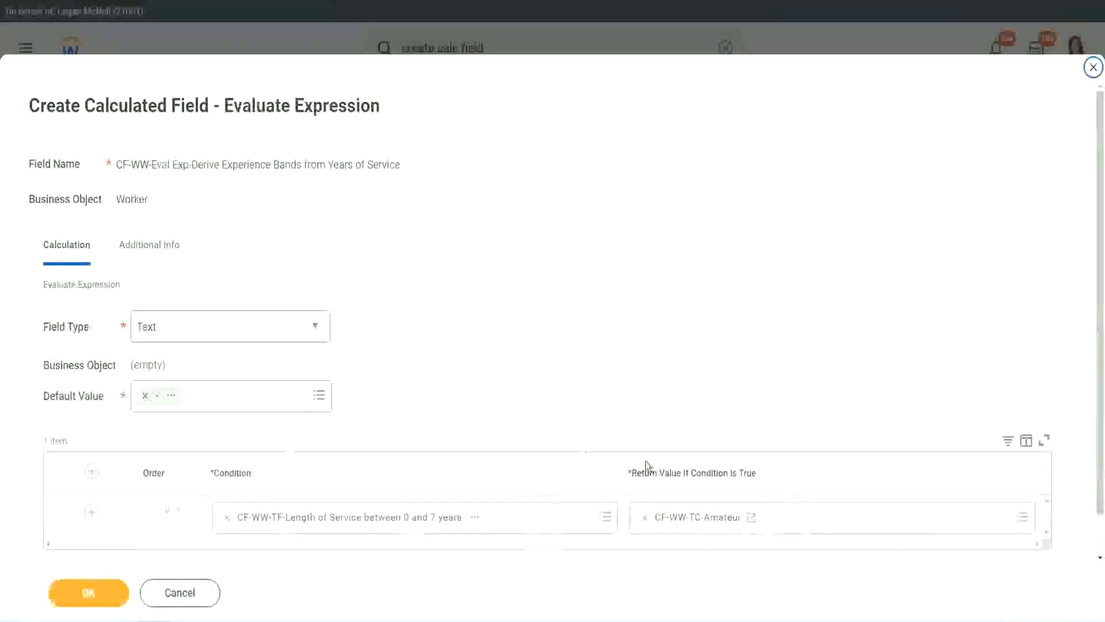
right_click(686, 521)
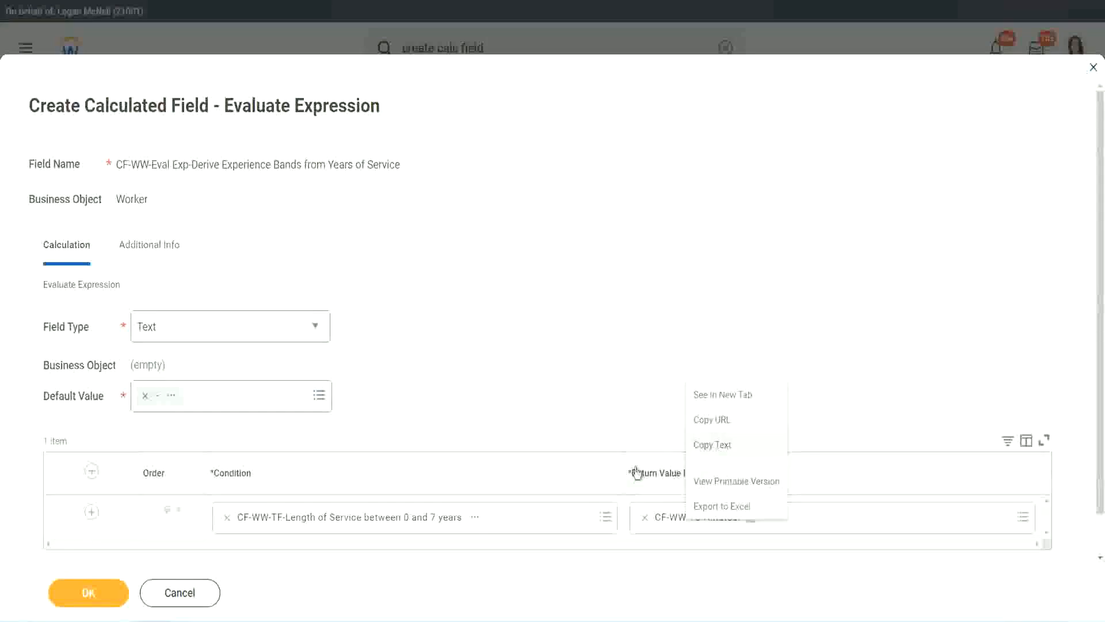
left_click(683, 523)
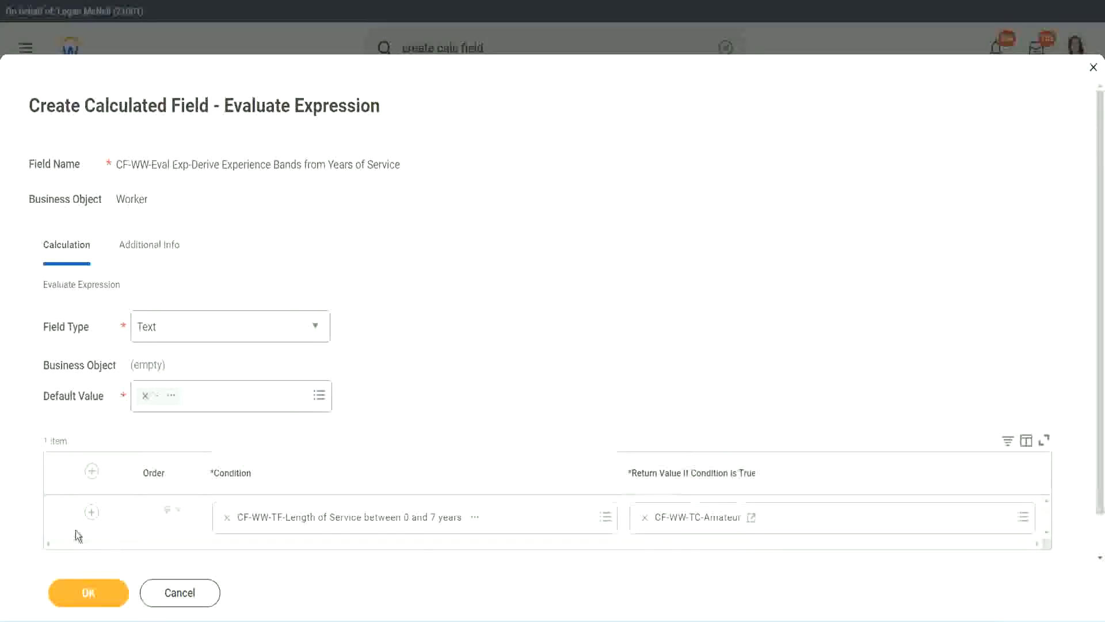
Add three more condition rows and set the second row's condition to CF-WW-TF-Length of Service between 8 and 15 years.
left_click(90, 514)
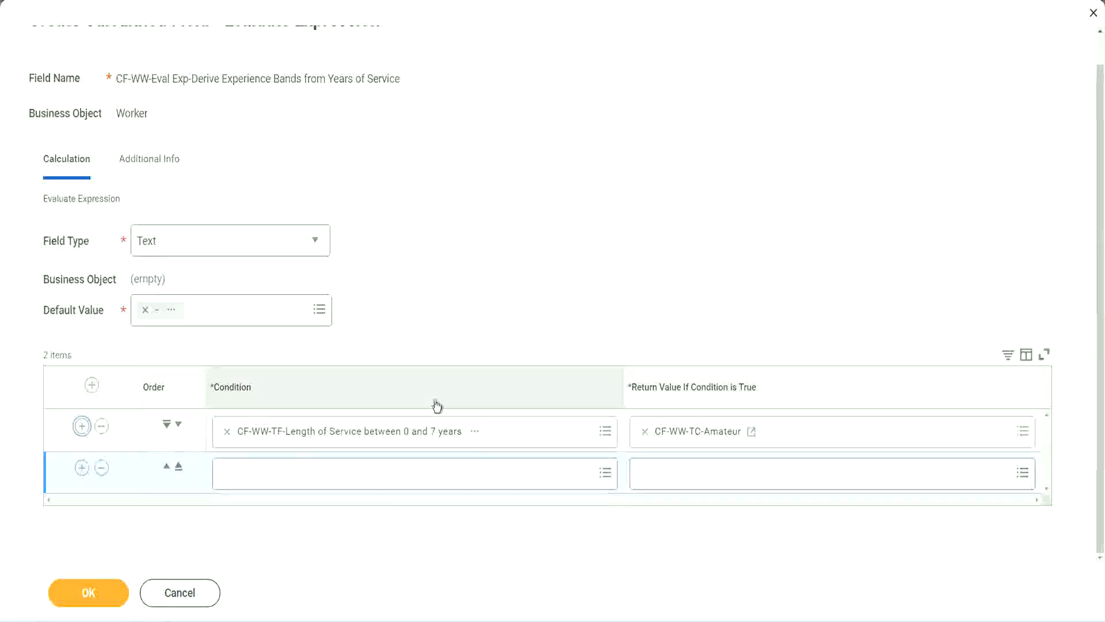
left_click(81, 468)
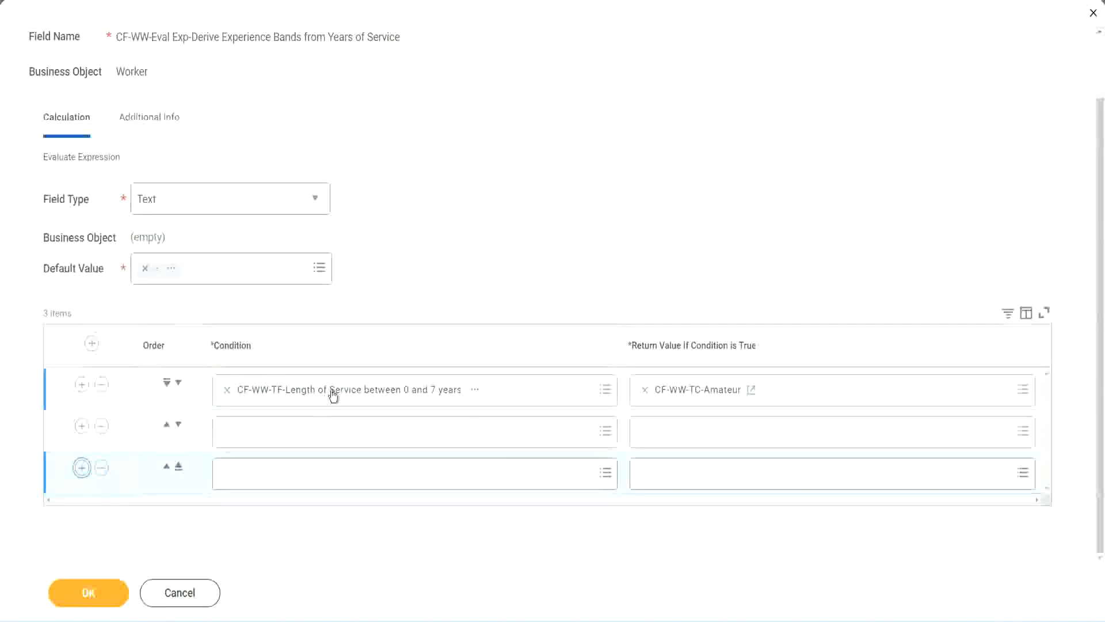
left_click(271, 431)
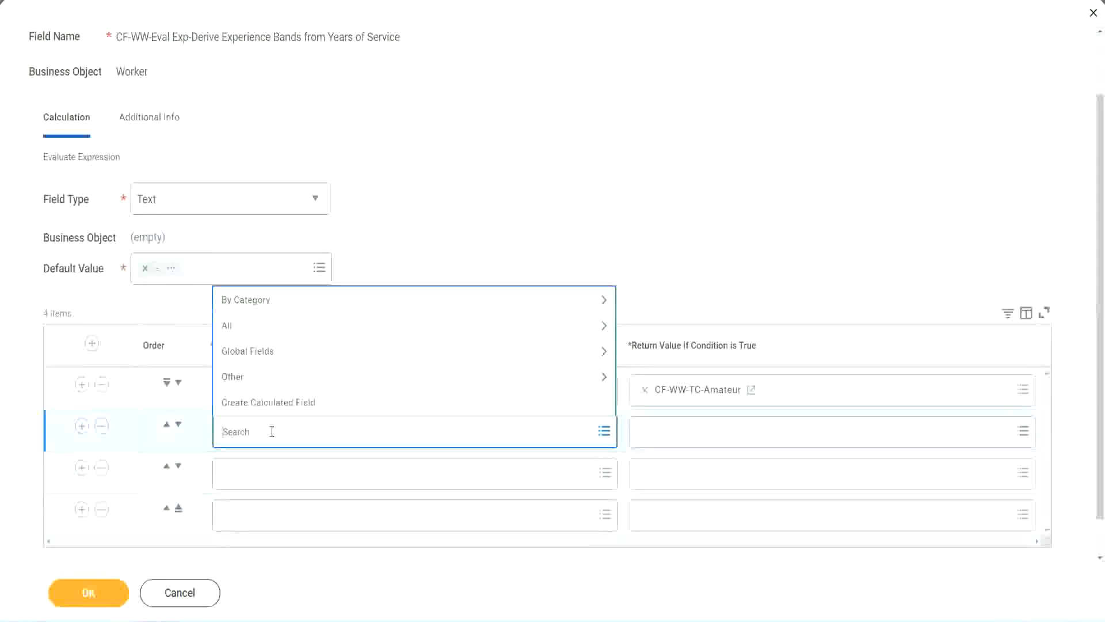
type("cf-ww")
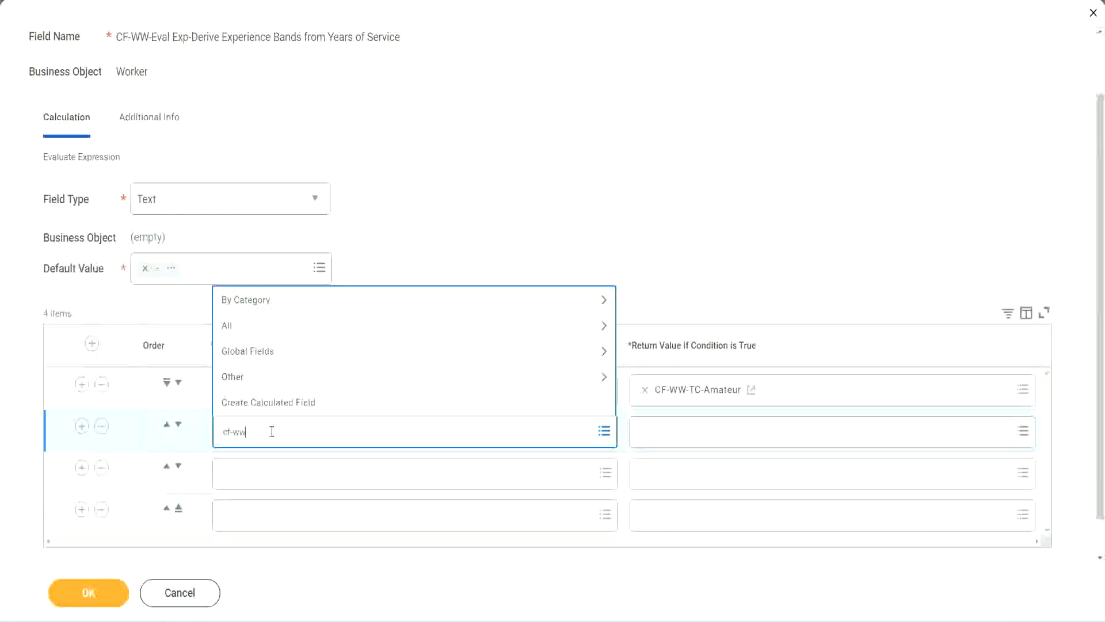
type("-tt")
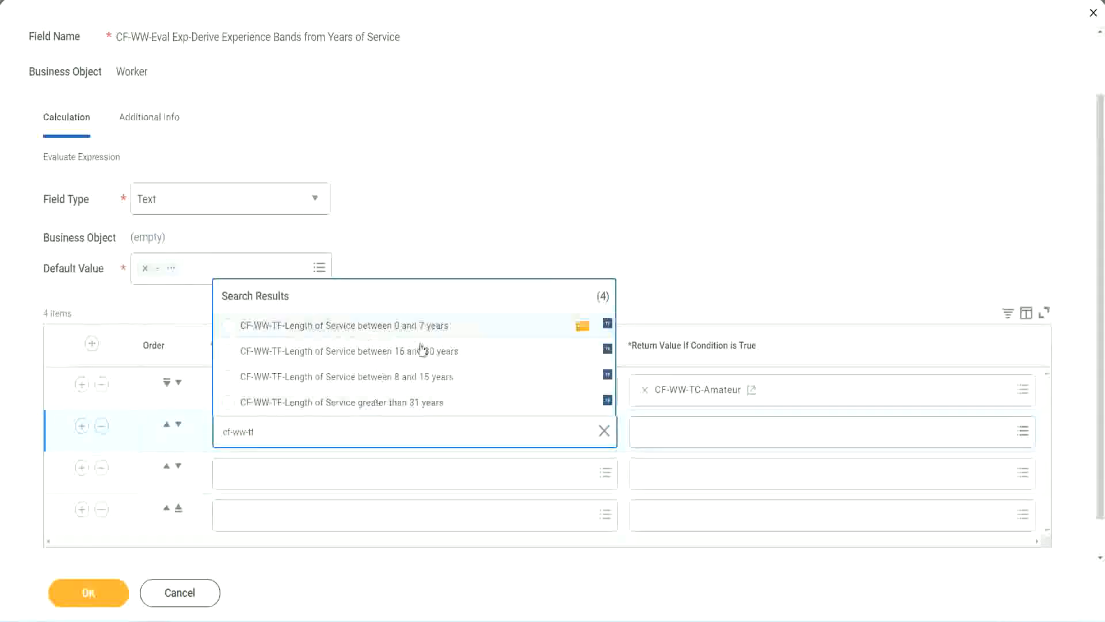
left_click(424, 380)
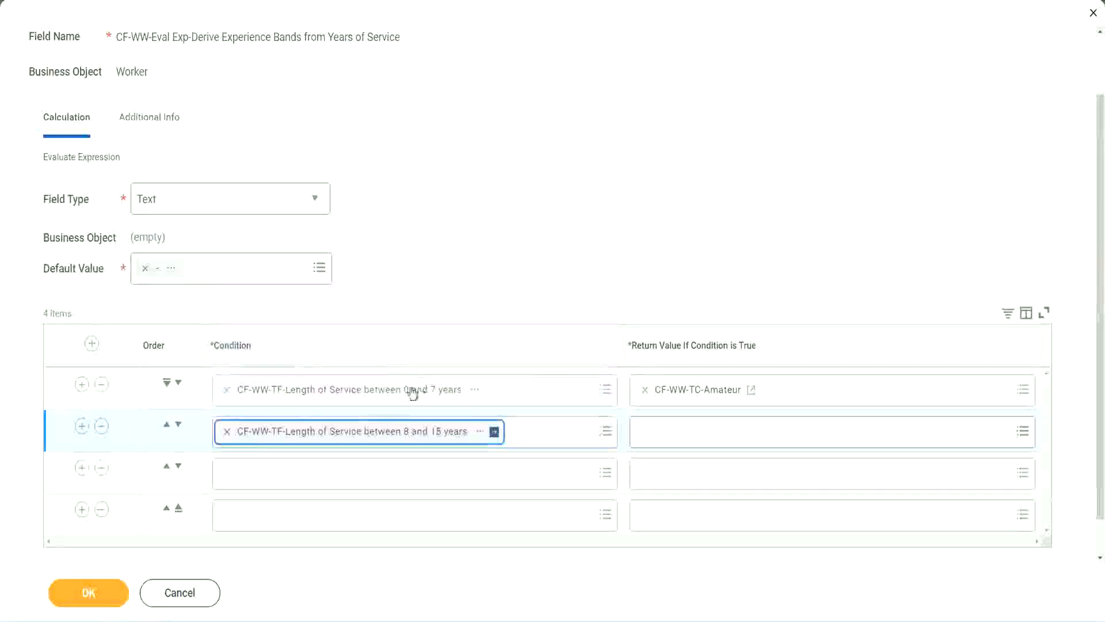
Set the third row's condition to CF-WW-TF-Length of Service between 16 and 30 years.
left_click(279, 474)
type("cf")
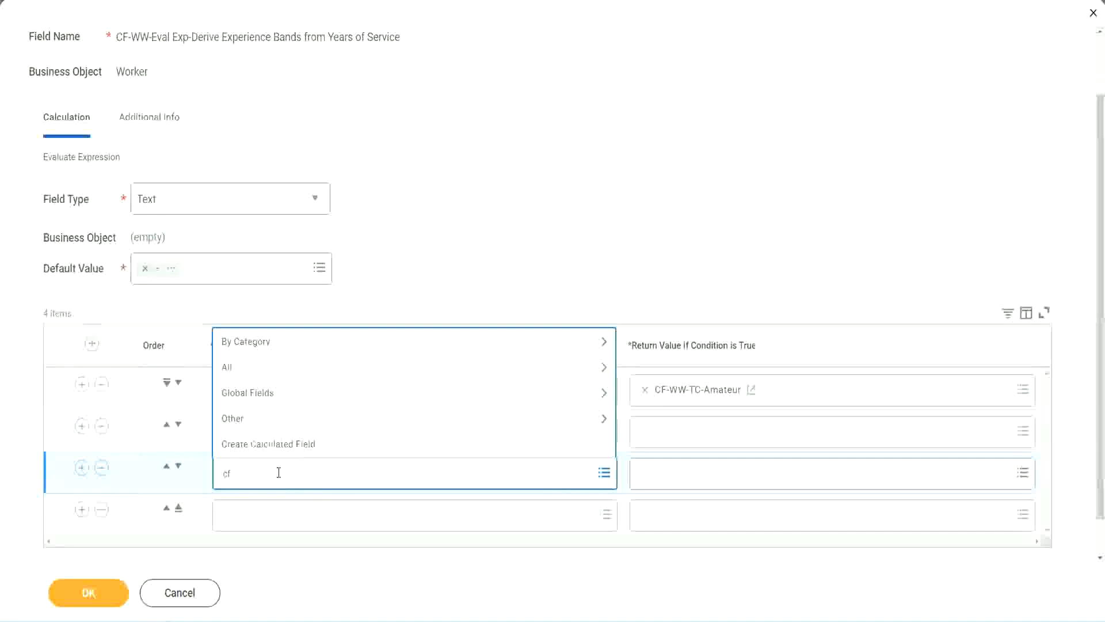
type("-ww-tf")
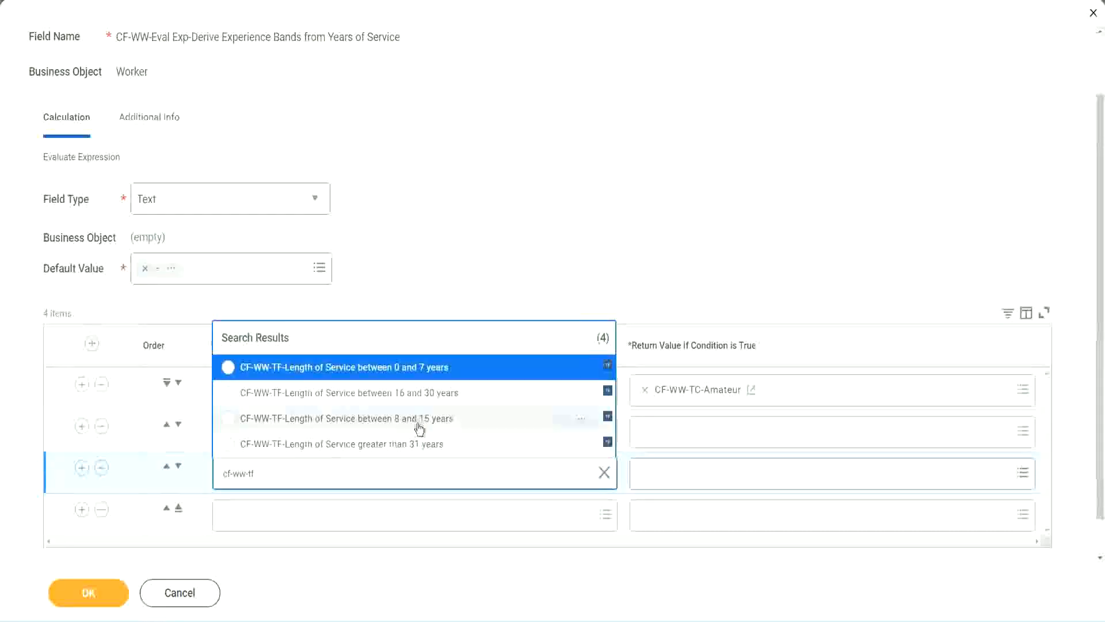
left_click(443, 398)
Set the fourth row's condition to CF-WW-TF-Length of Service greater than 31 years.
left_click(261, 516)
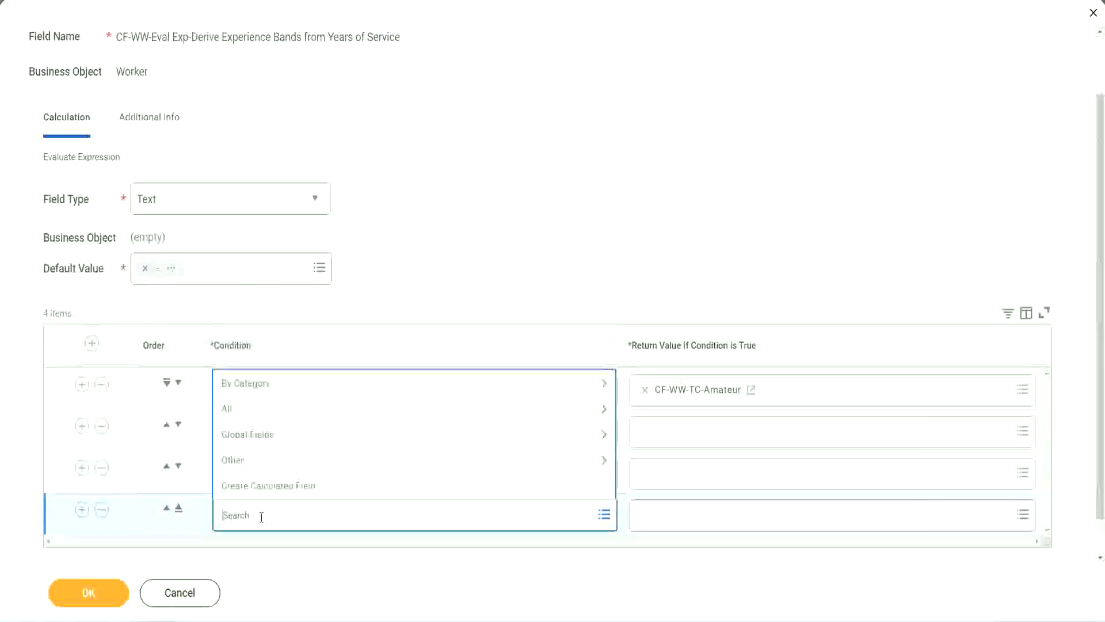
type("cf-ww")
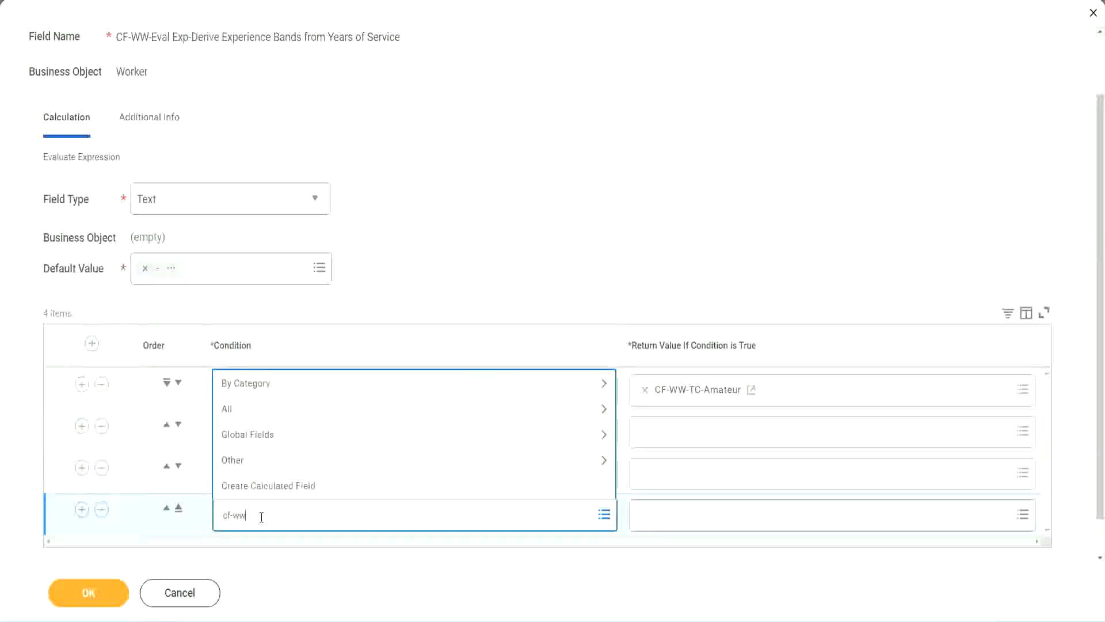
type(" tf 31")
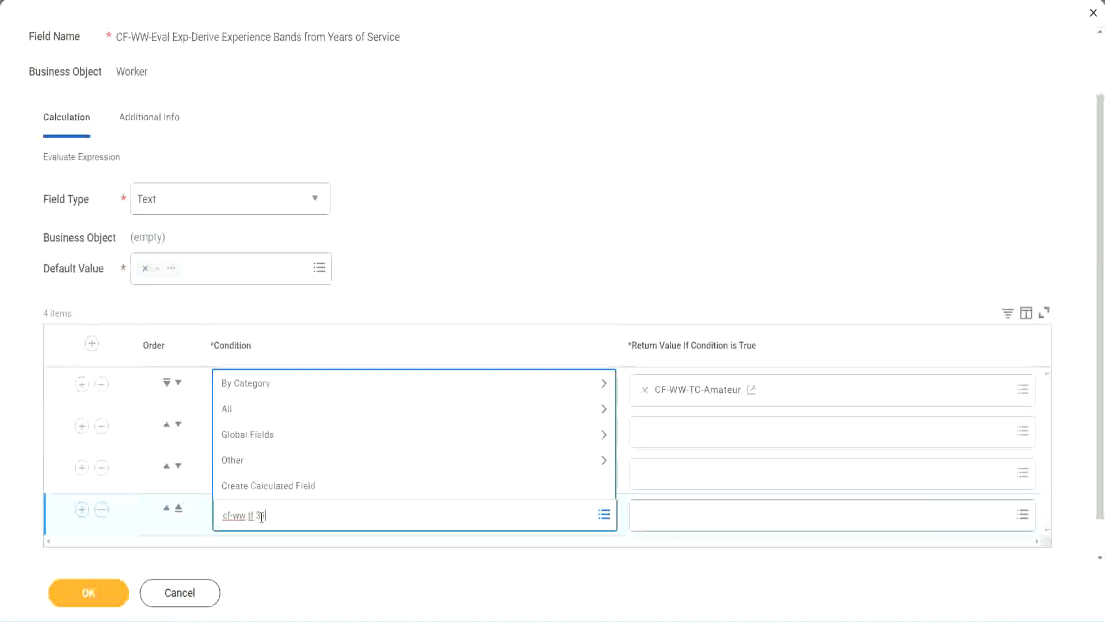
key("Return")
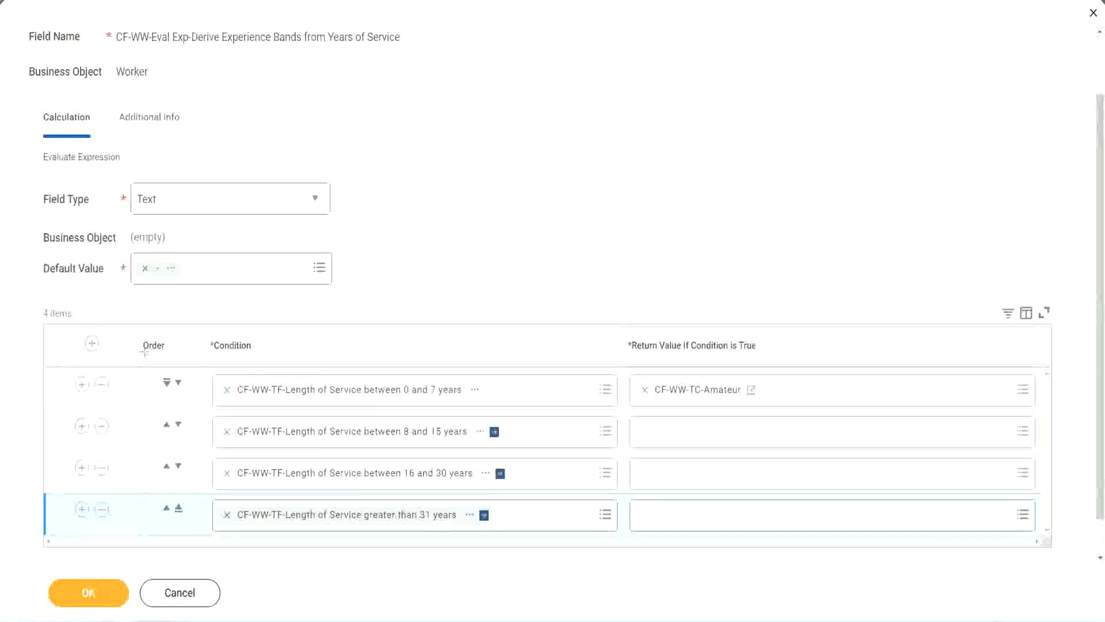
Try reordering the conditions by moving the 8 to 15 years row above and below the 0 to 7 years row.
left_click_drag(124, 336, 123, 455)
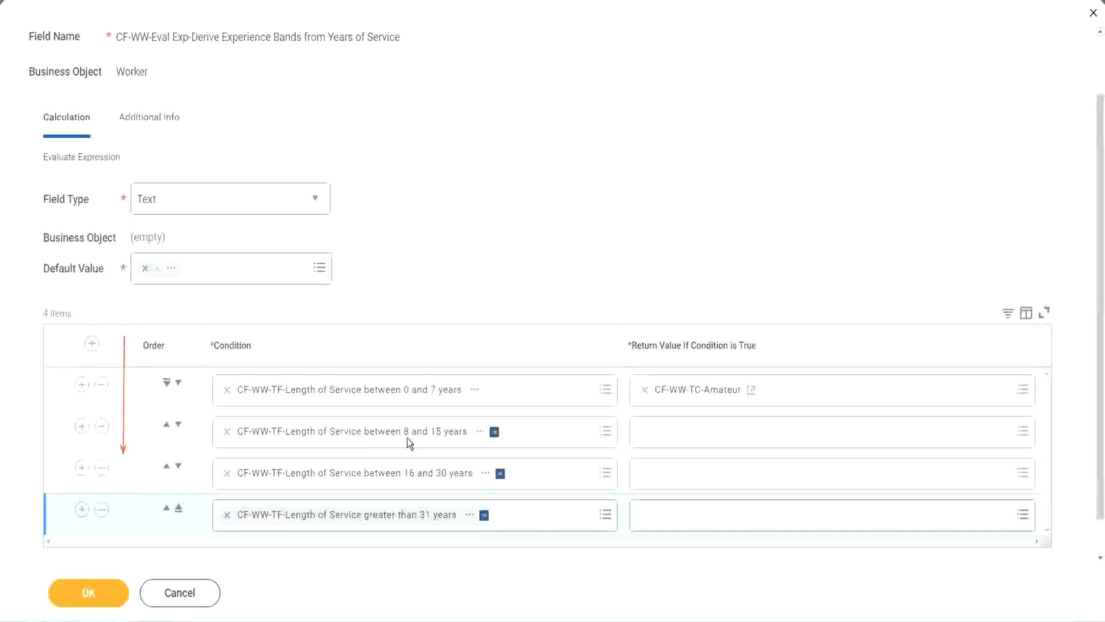
left_click(167, 426)
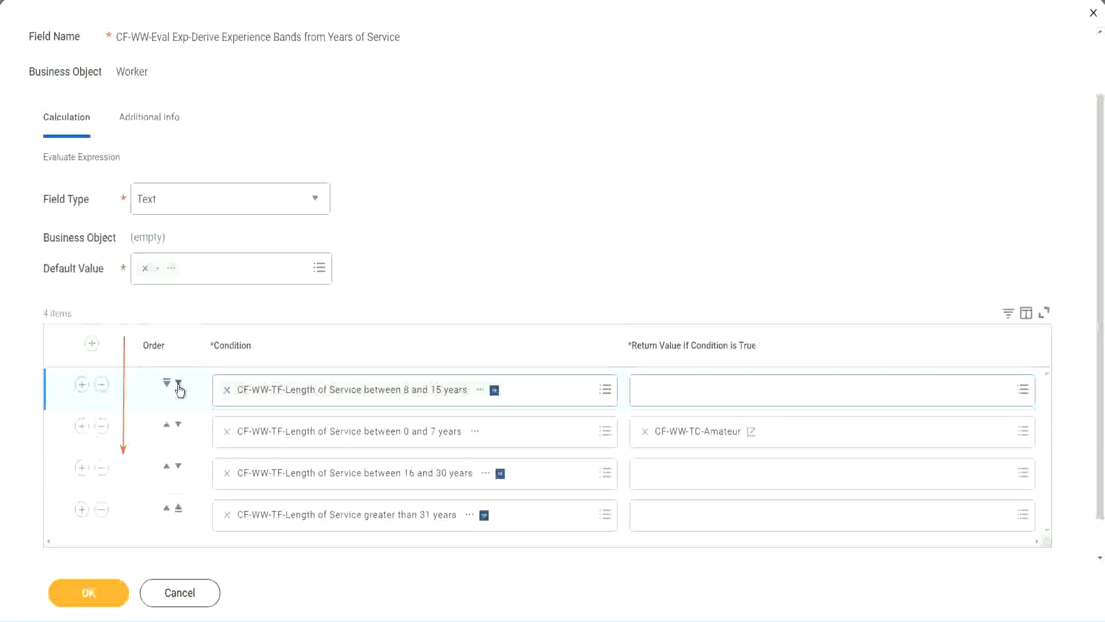
left_click(178, 383)
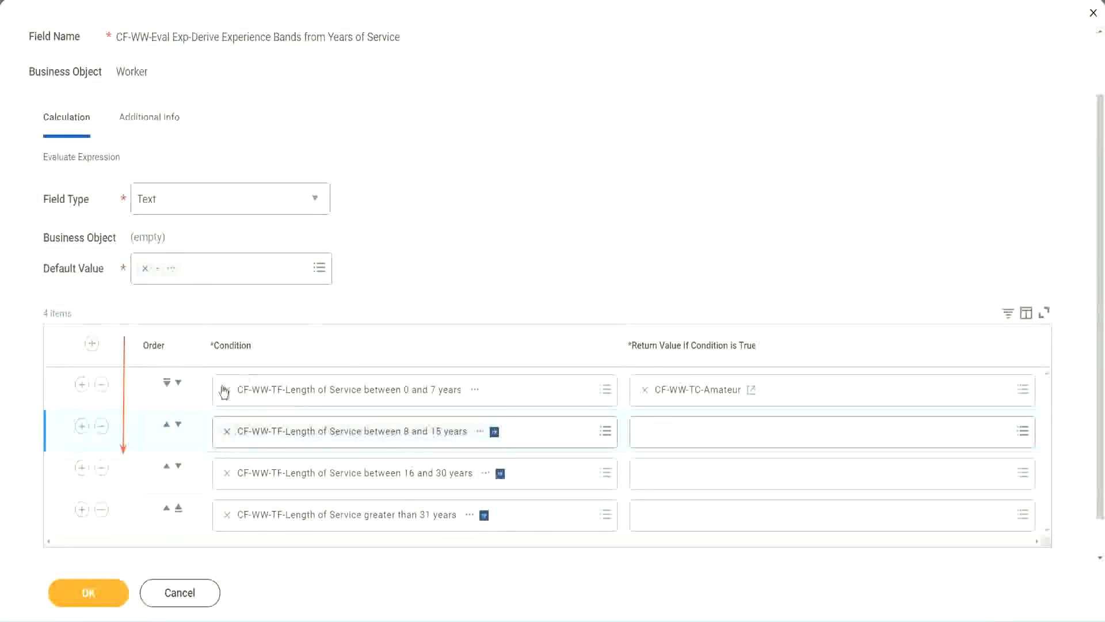
left_click(167, 426)
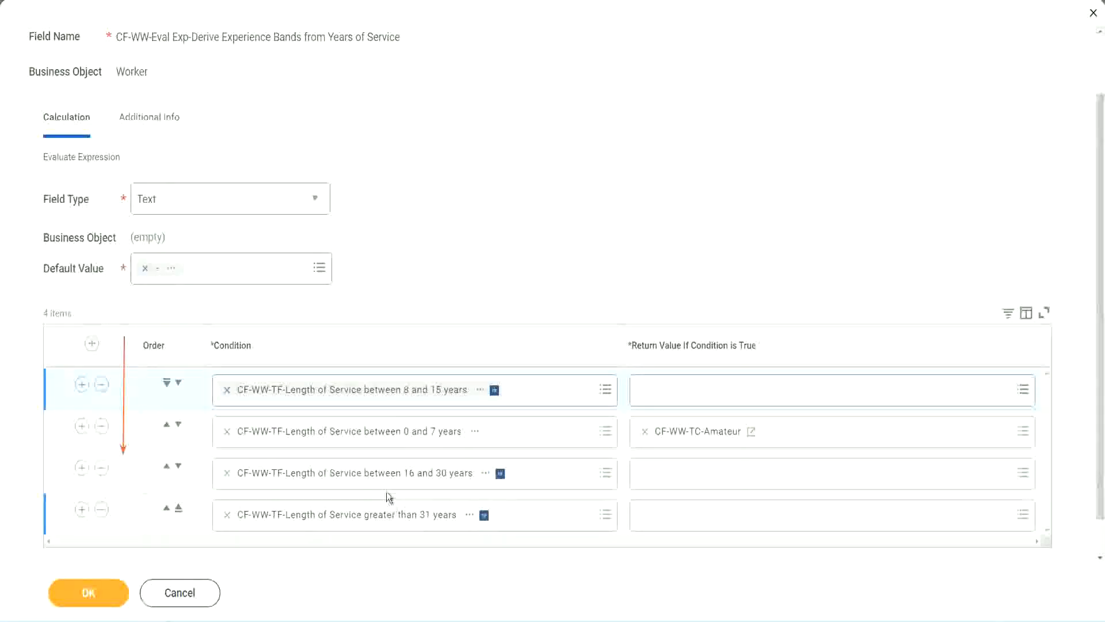
Copy the text of the CF-WW-TC-Amateur return value and move the 8 to 15 years row below the 0 to 7 years row.
right_click(700, 440)
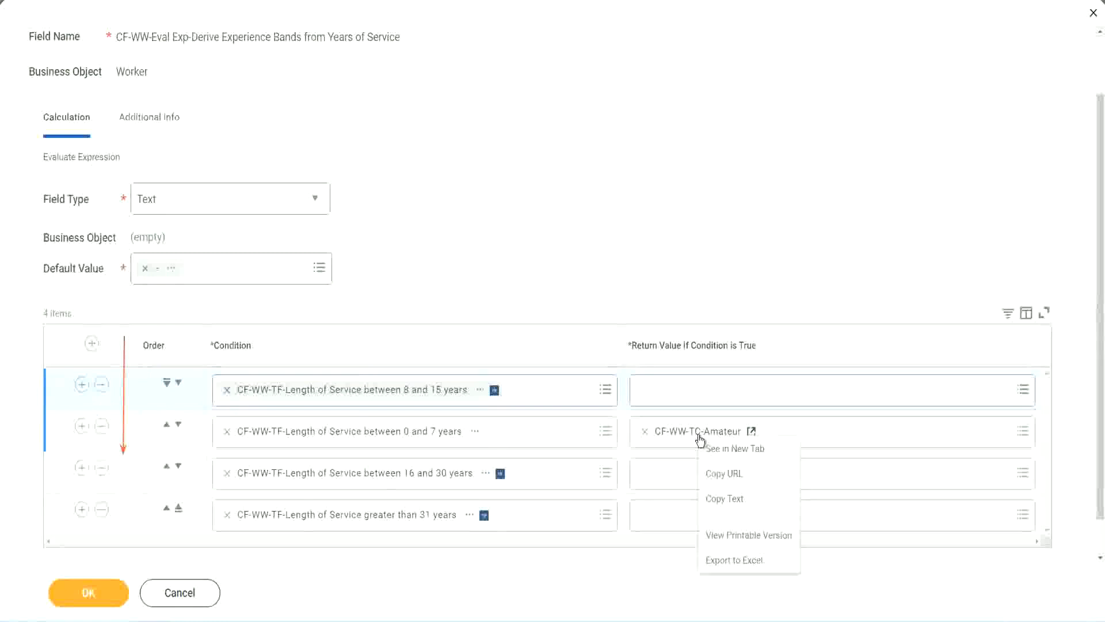
left_click(726, 500)
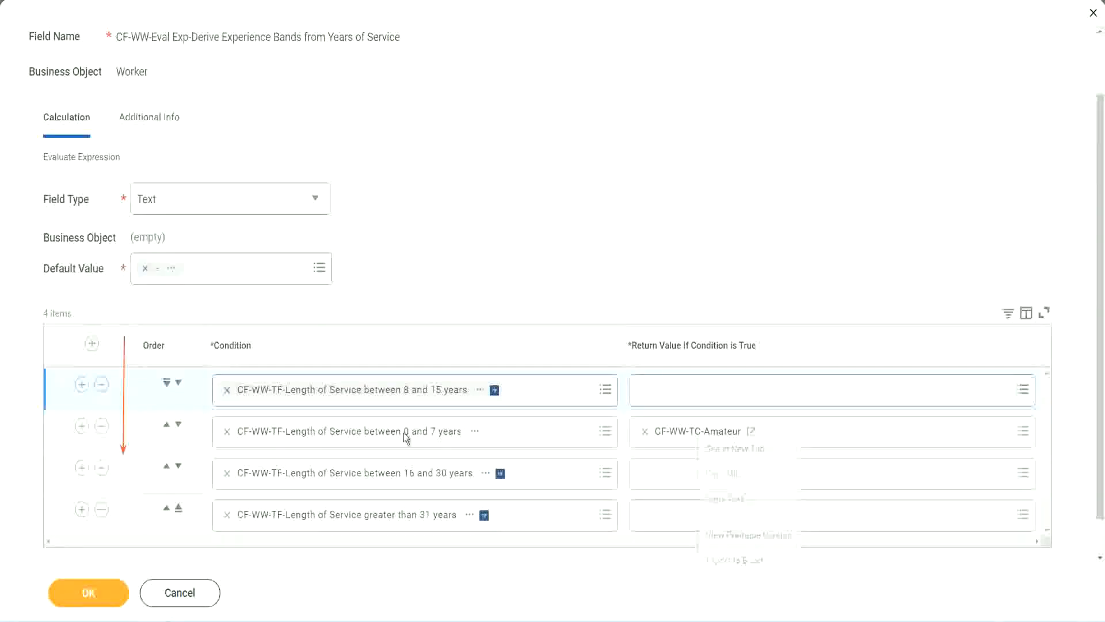
left_click(179, 383)
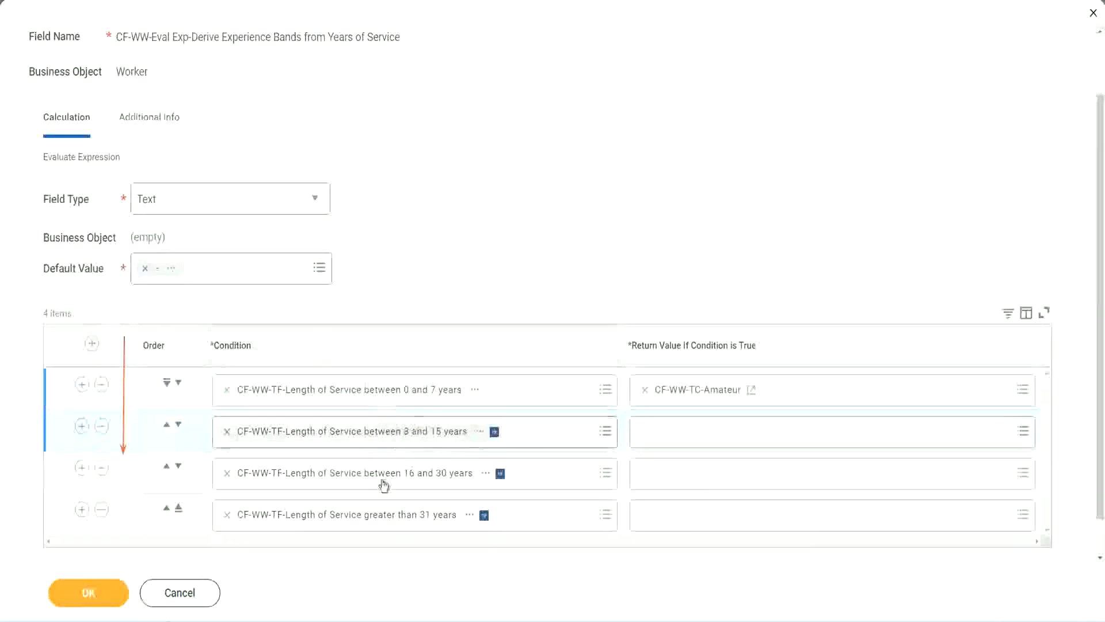
Start a Global Text Constant calculated field named CF-WW-TC-Experienced for the 8 to 15 years row's return value.
left_click(643, 431)
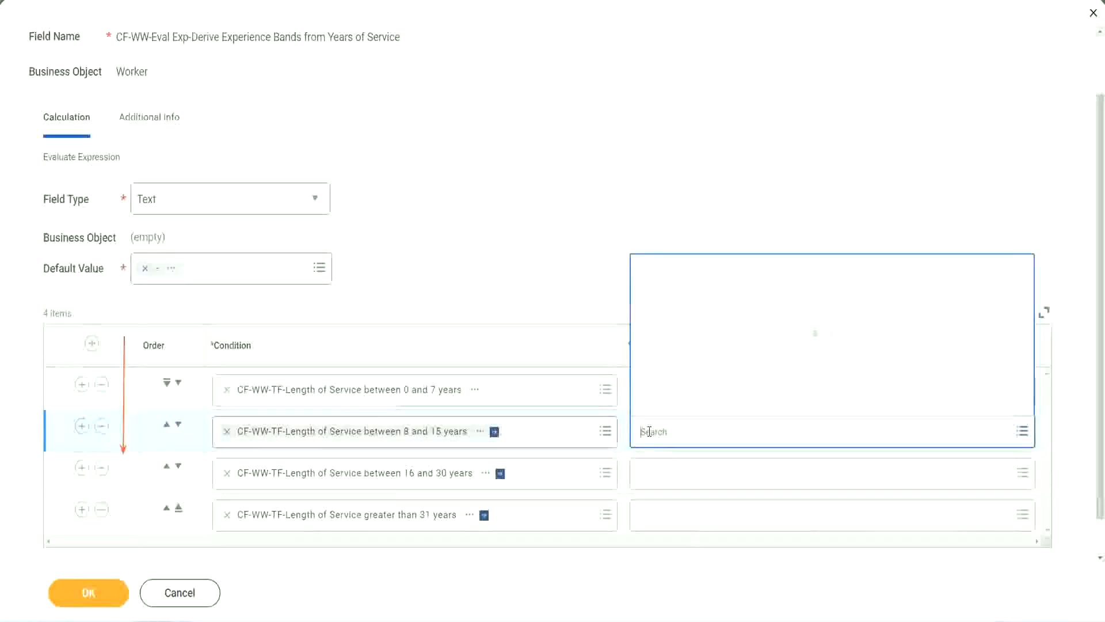
left_click(686, 404)
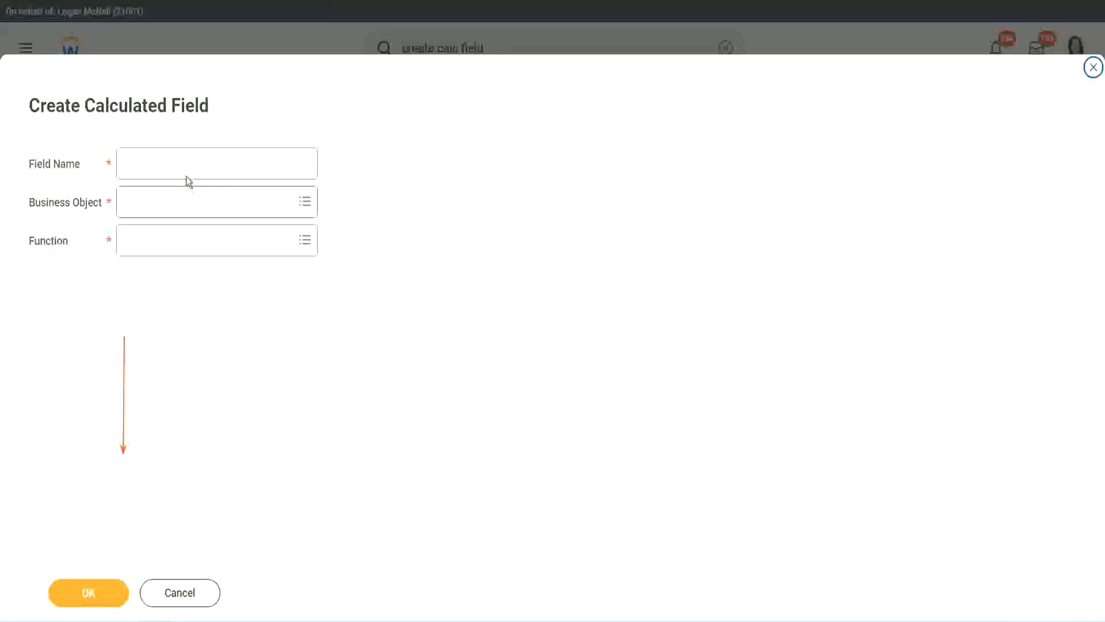
left_click(176, 164)
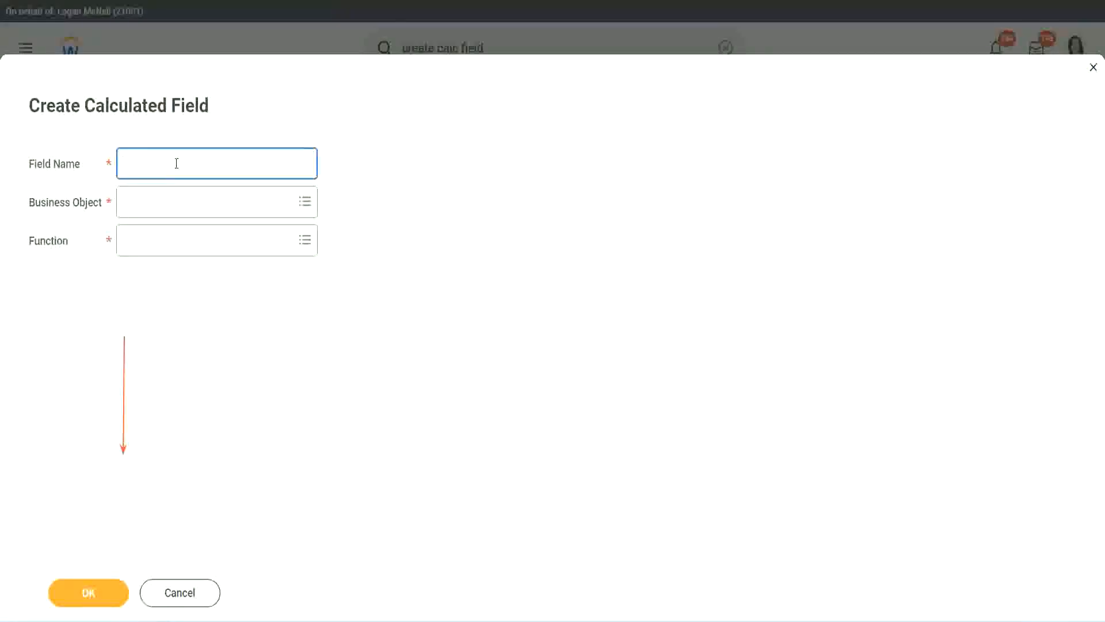
key("ctrl+v")
double_click(189, 164)
type("Experienced")
Proceed to the field's calculation details, set its text constant to Experienced and save it as the row's return value.
left_click(87, 592)
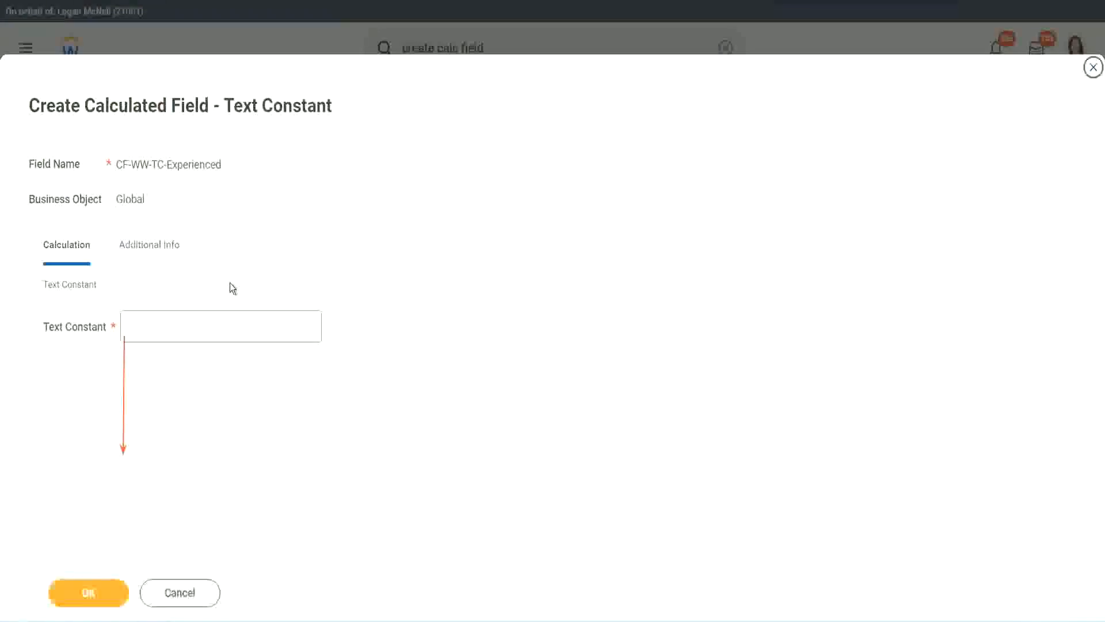
left_click(171, 326)
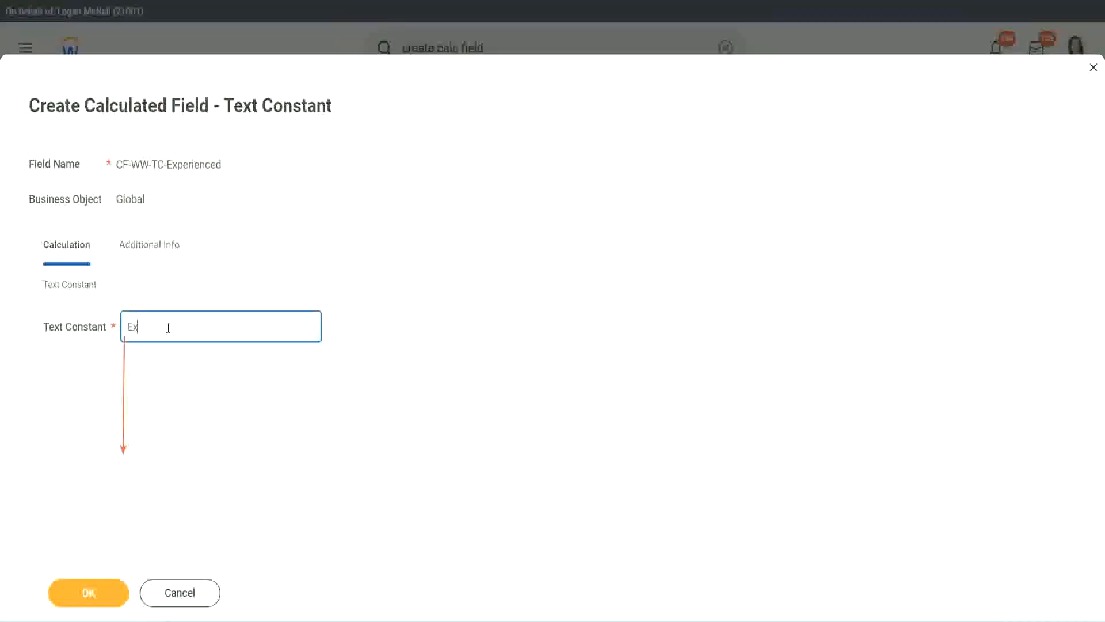
left_click(92, 589)
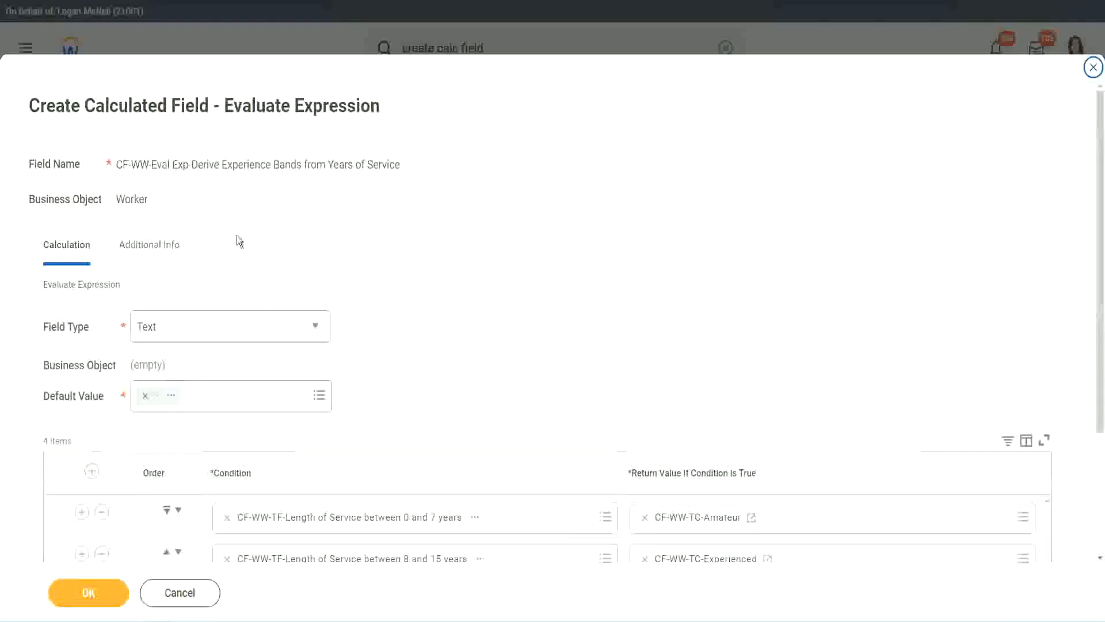
Start a new calculated field for the 16 to 30 years row's return value, using the copied CF-WW-TC-Amateur as its initial name.
scroll(511, 301, "down", 3)
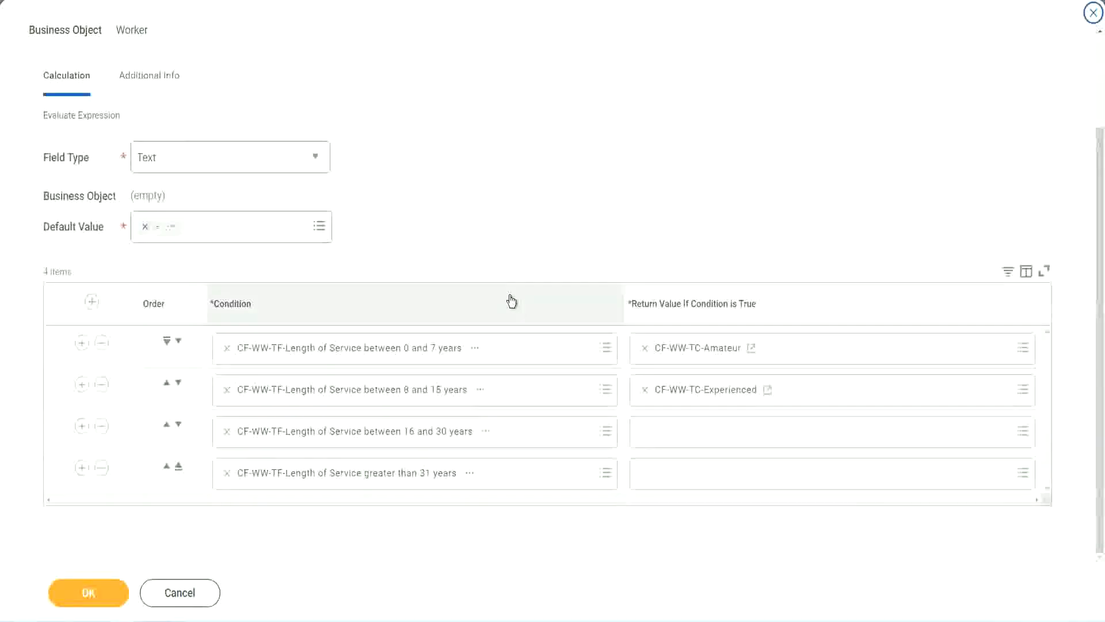
left_click(689, 438)
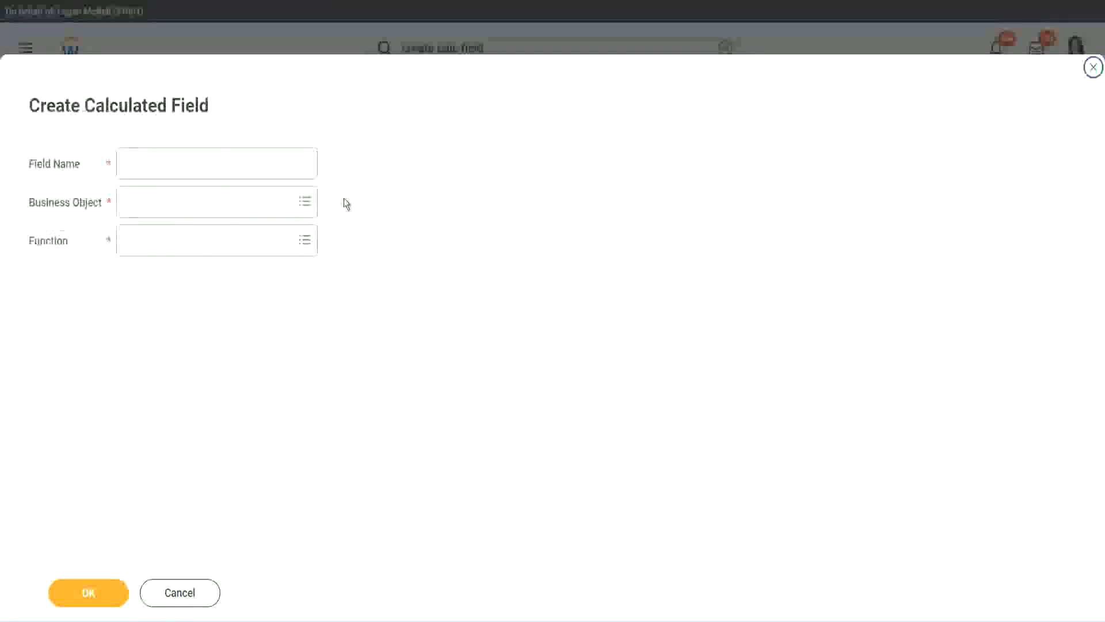
left_click(234, 162)
key("ctrl+v")
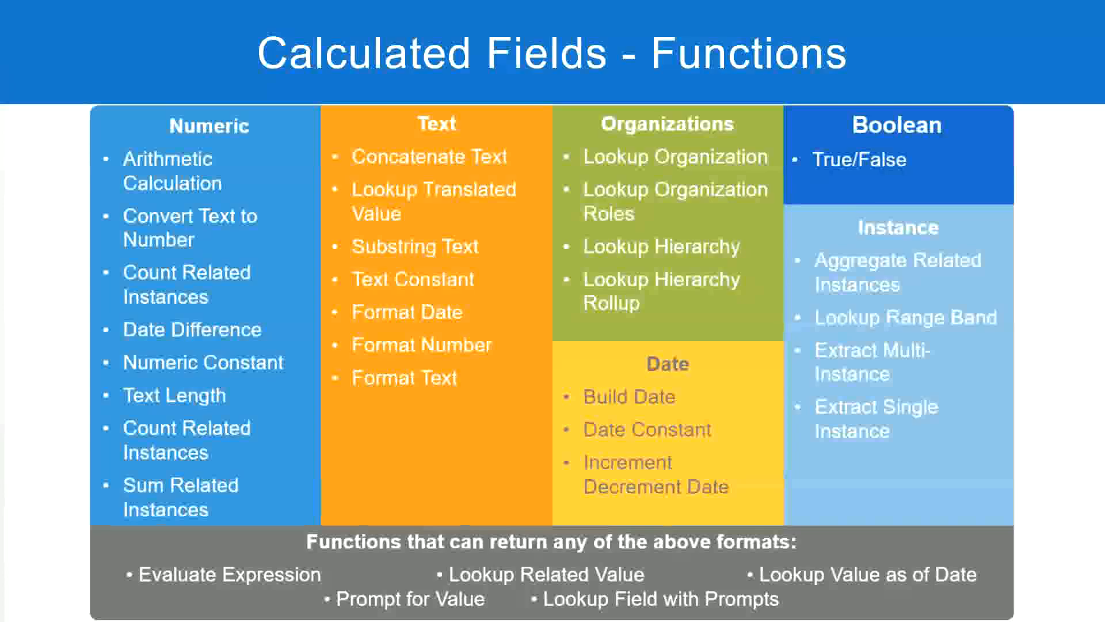
Check the experience band names in the Notepad++ notes and set the new field's business object to Global.
key("alt+Tab")
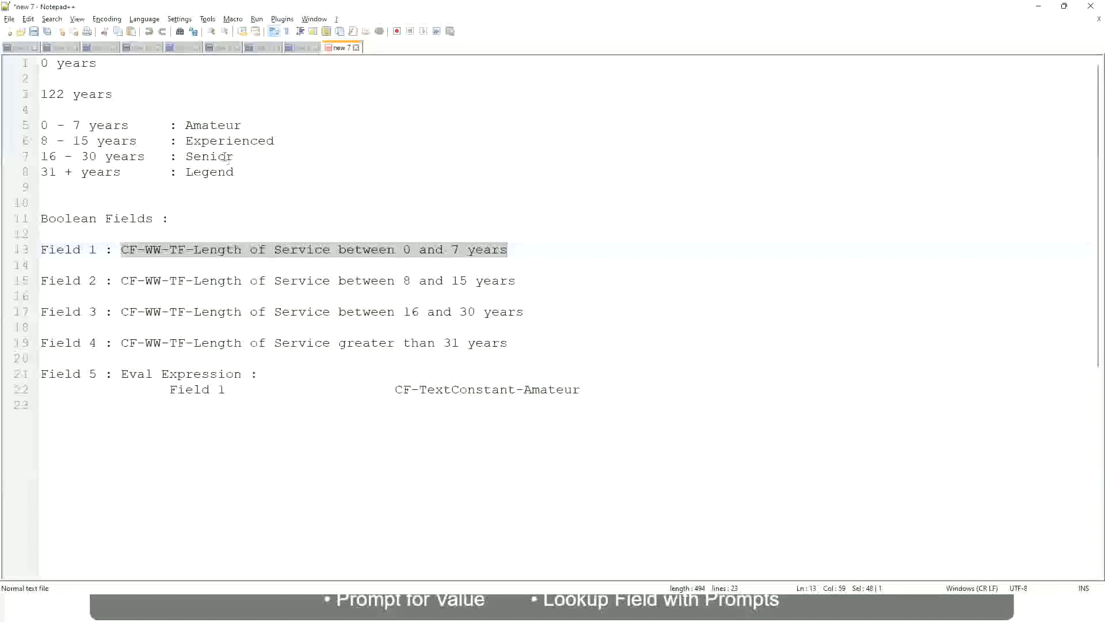
key("alt+Tab")
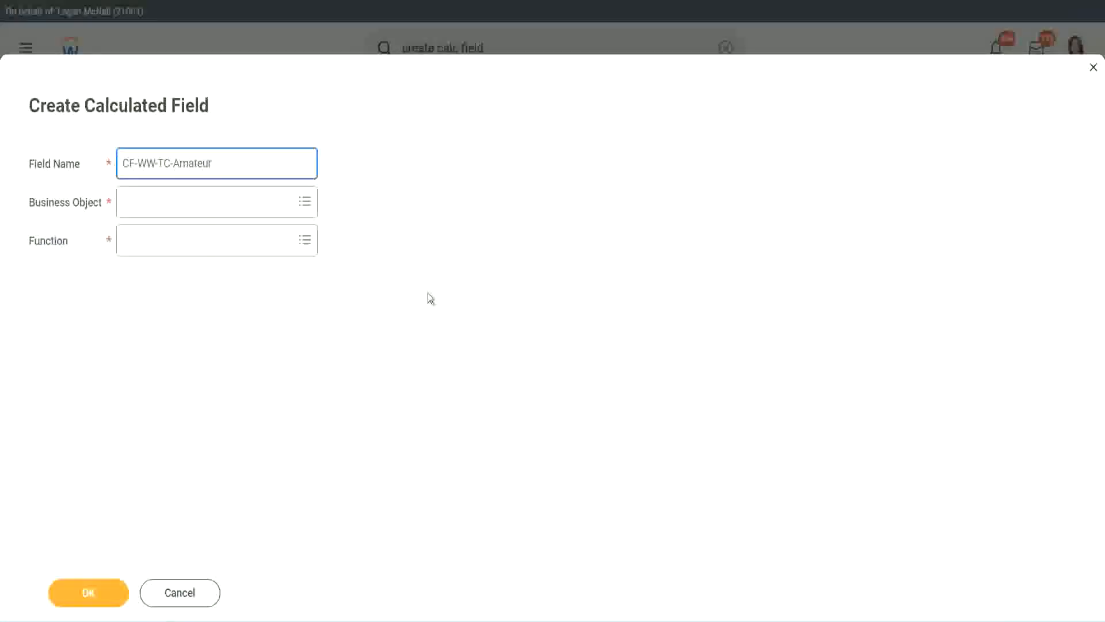
left_click(126, 202)
type("globa")
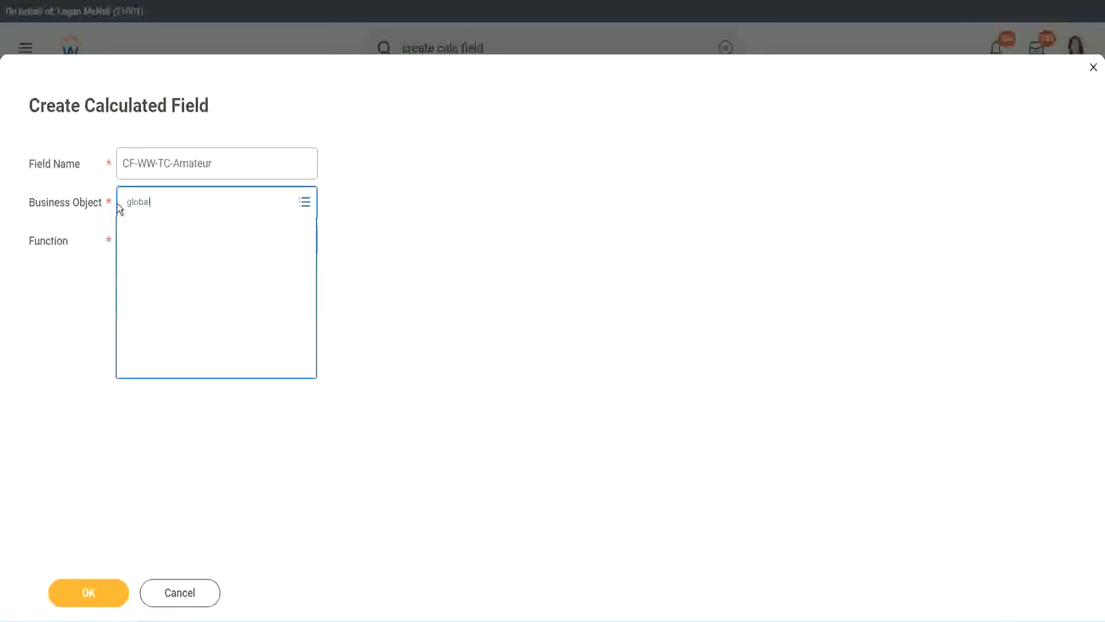
type("l")
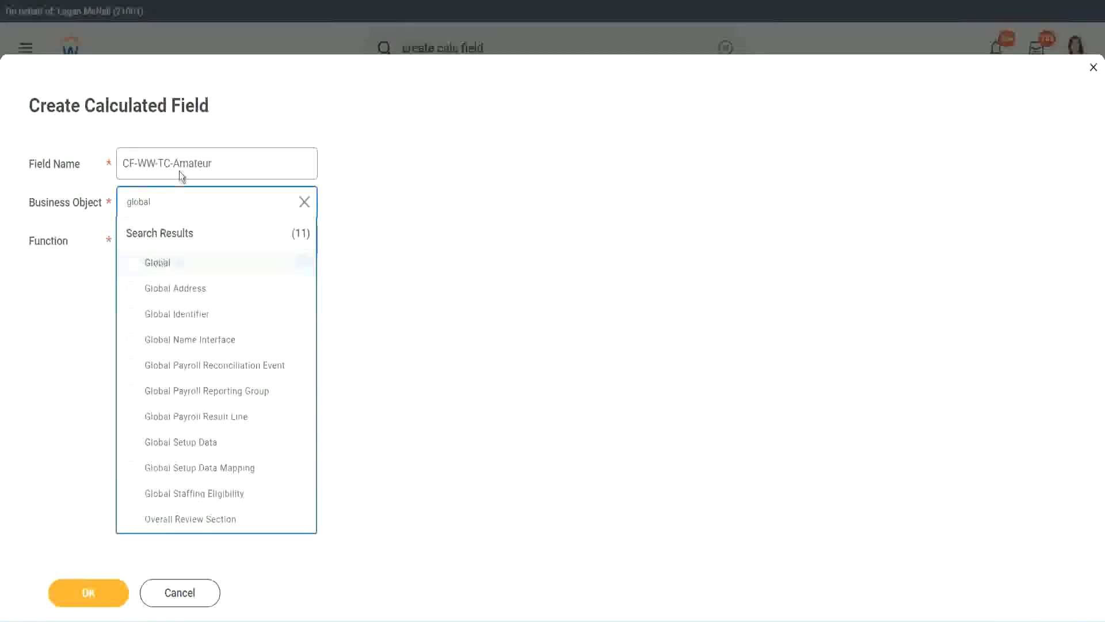
key("Return")
Change the field's name to CF-WW-TC-Senior and choose Text Constant as its function.
double_click(201, 162)
type("S")
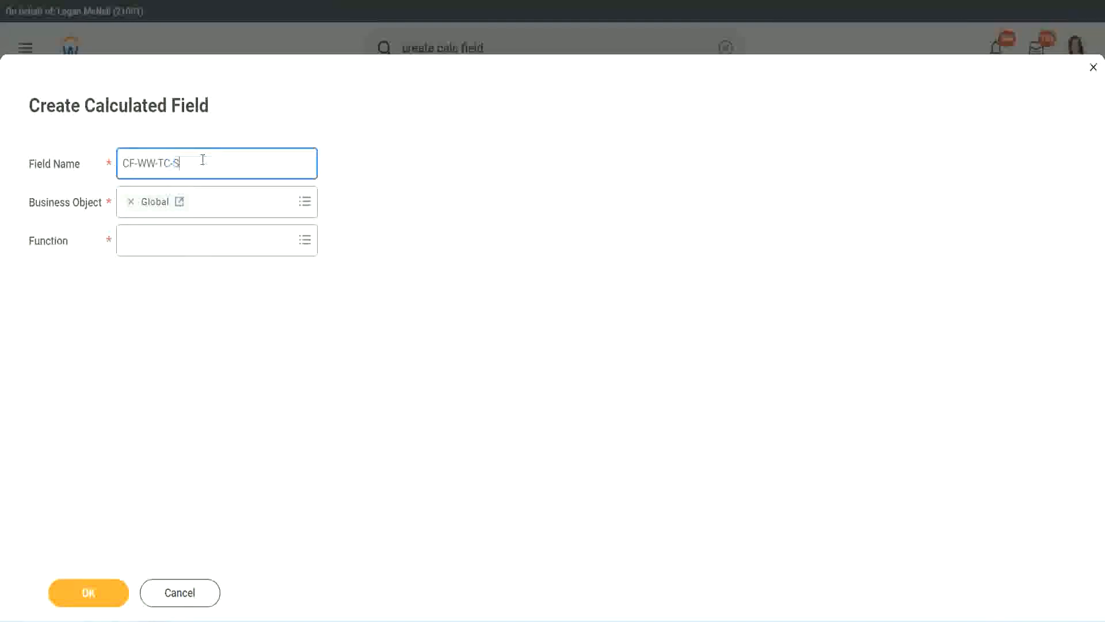
type("enior")
left_click(176, 251)
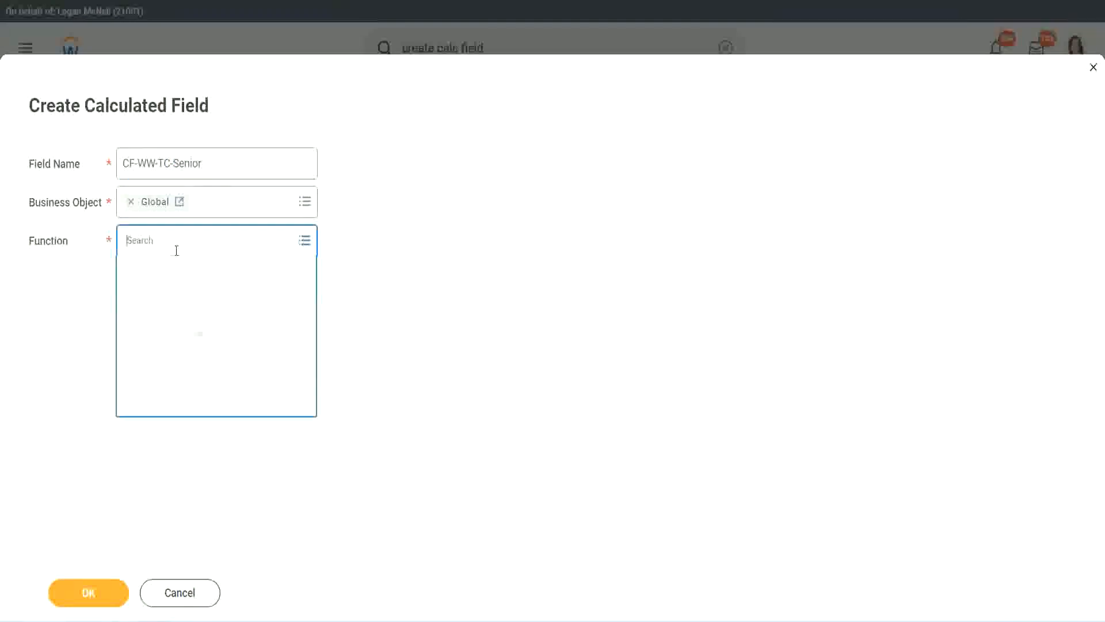
type("tc")
key("Return")
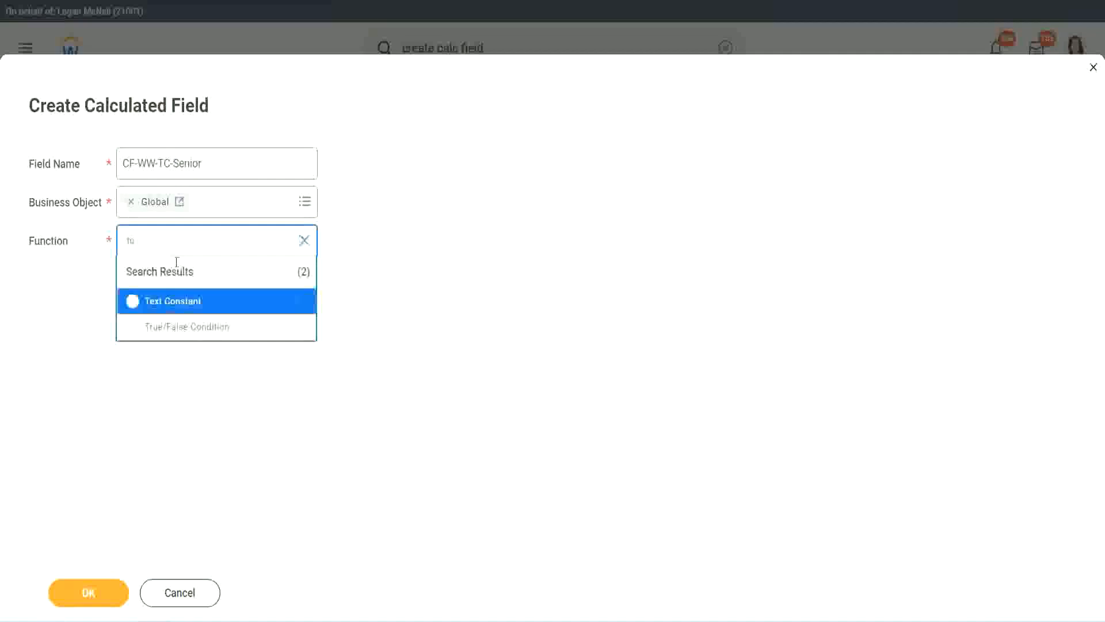
left_click(171, 301)
Proceed to the calculation details, set the text constant to Senior and save it as the 16 to 30 years row's return value.
left_click(96, 598)
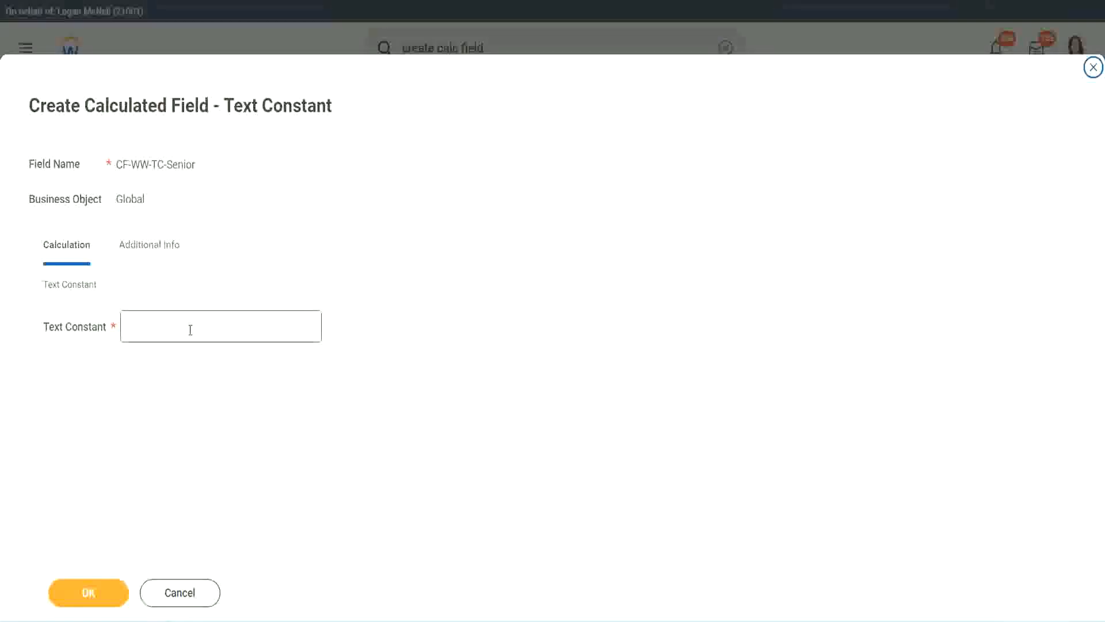
left_click(187, 323)
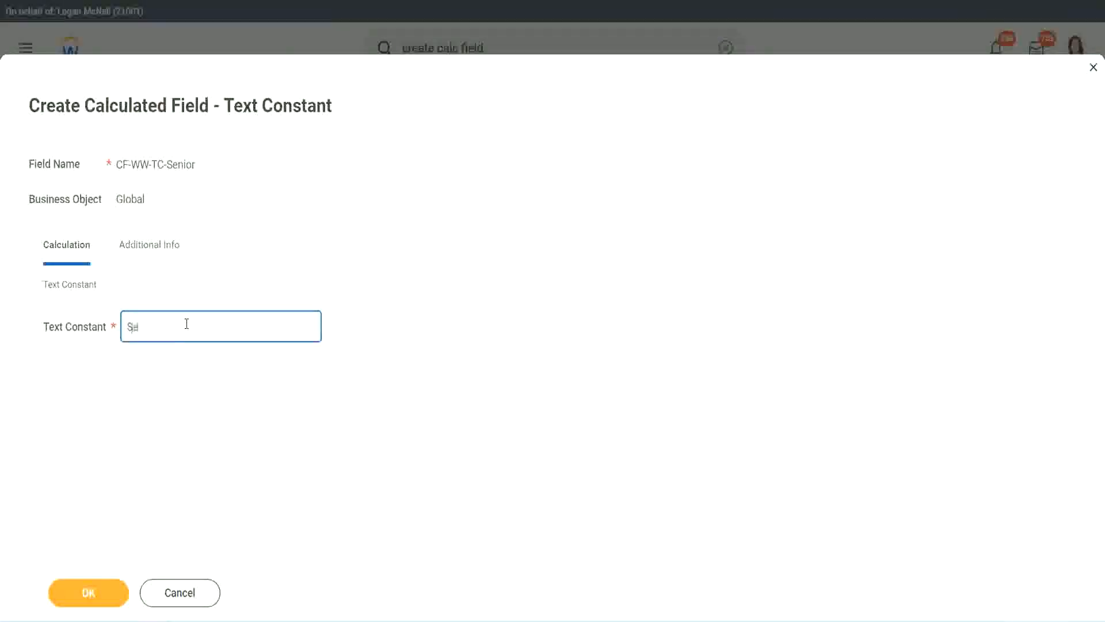
left_click(110, 584)
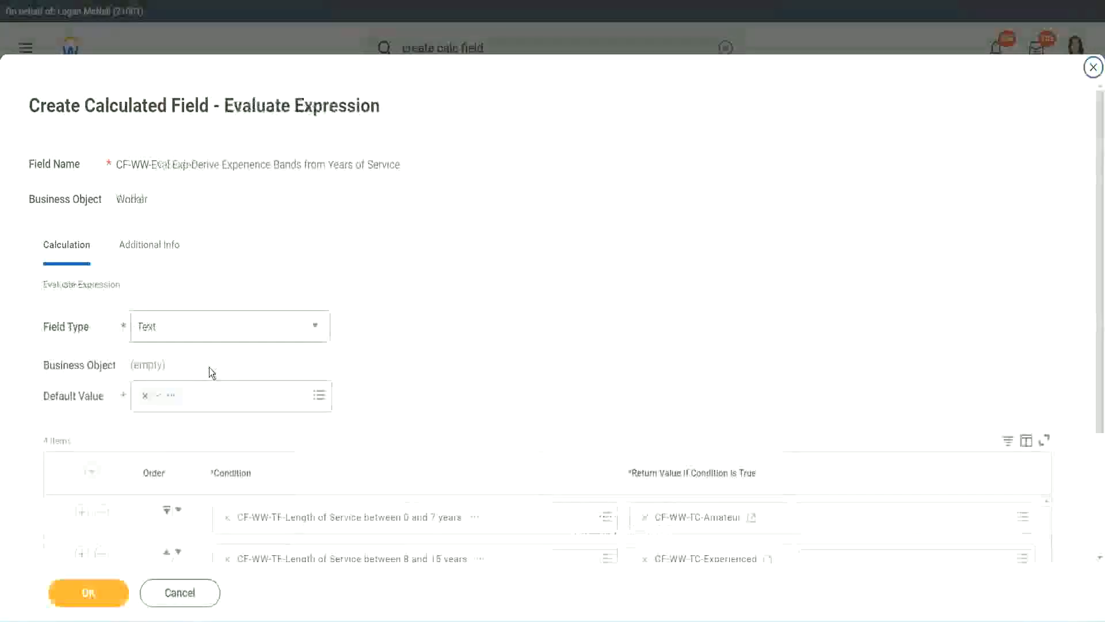
Copy the CF-WW-TC-Senior field name and start a new calculated field for the greater than 31 years row's return value.
scroll(799, 413, "down", 3)
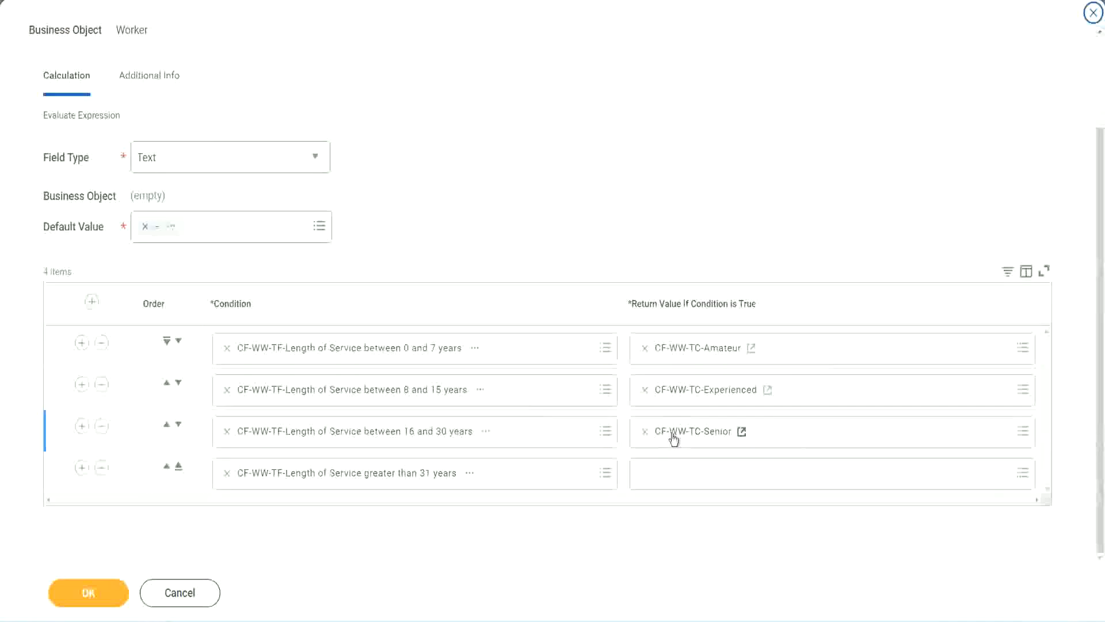
right_click(672, 434)
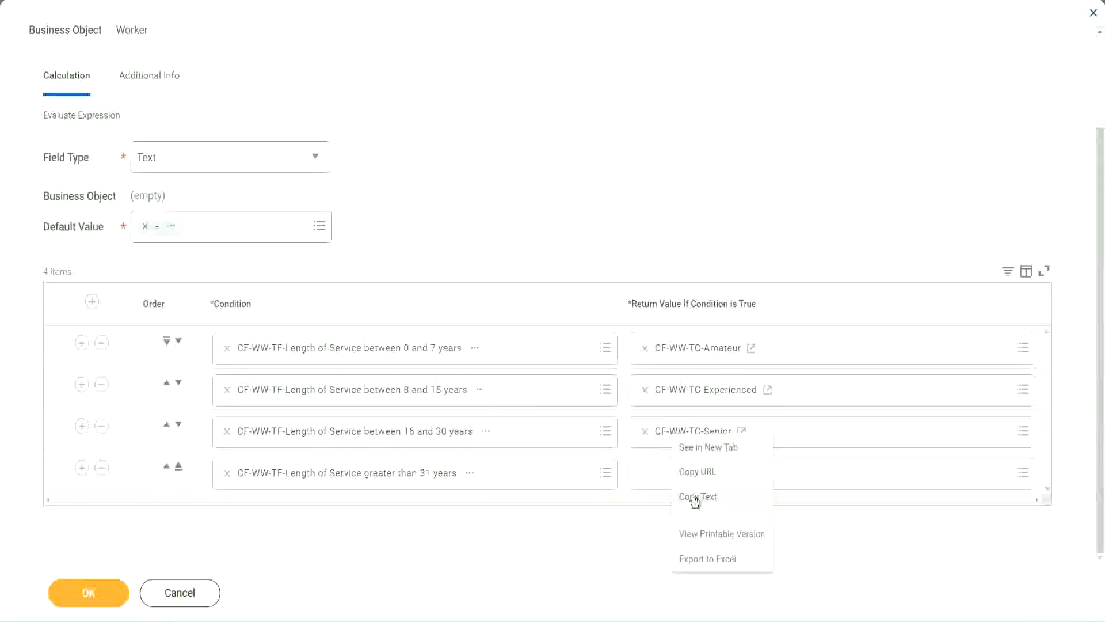
left_click(694, 493)
left_click(672, 475)
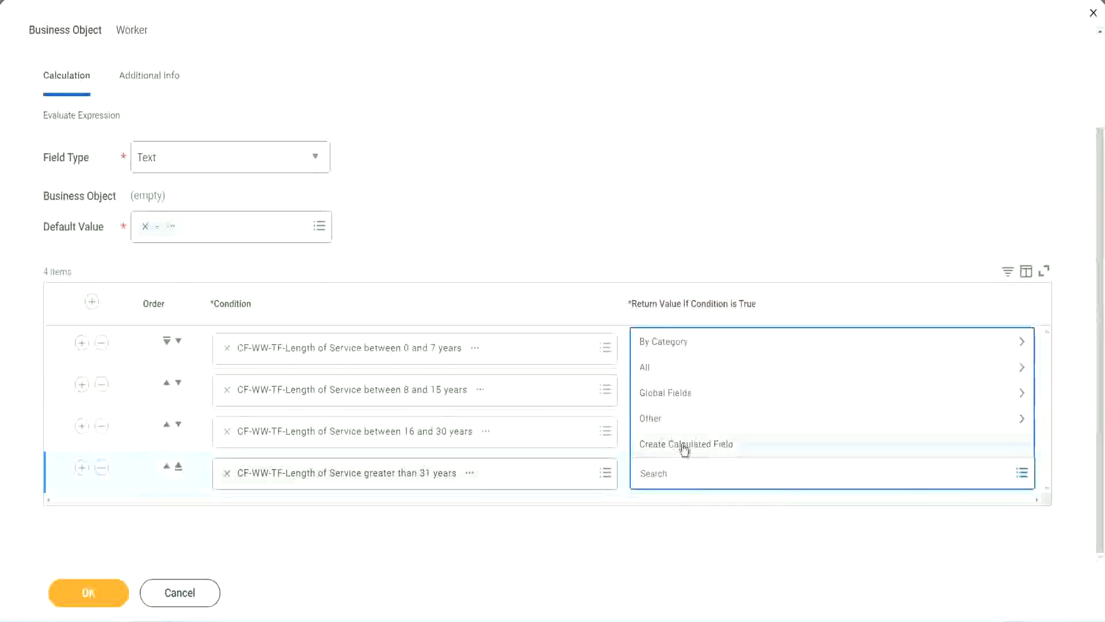
left_click(683, 448)
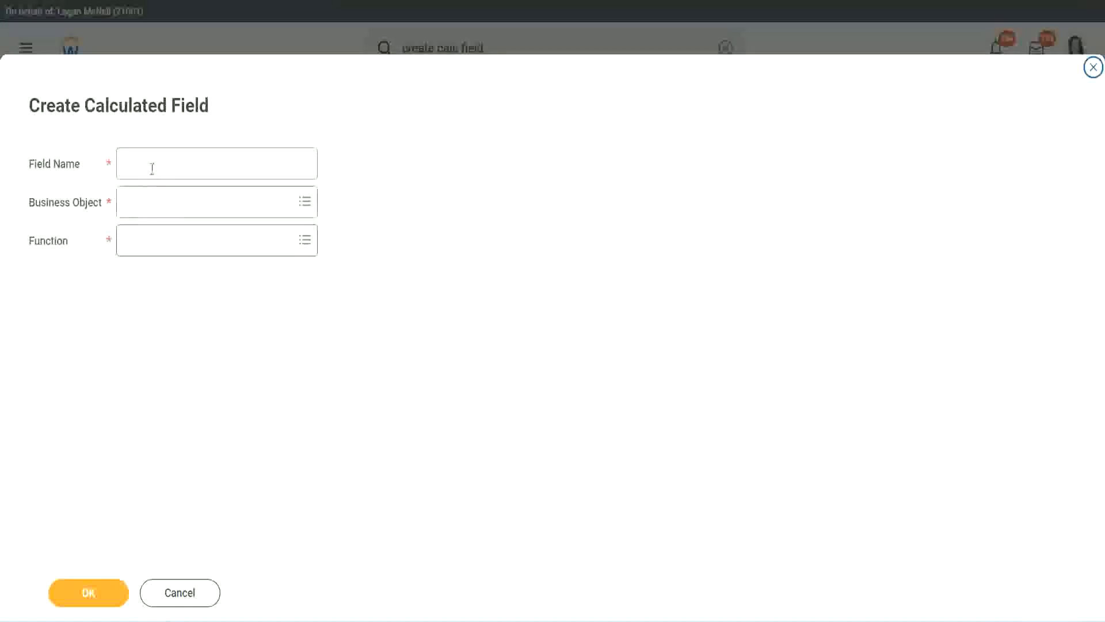
Name the new calculated field CF-WW-TC-Legend, adapting the copied name, and set its business object to Global.
left_click(152, 168)
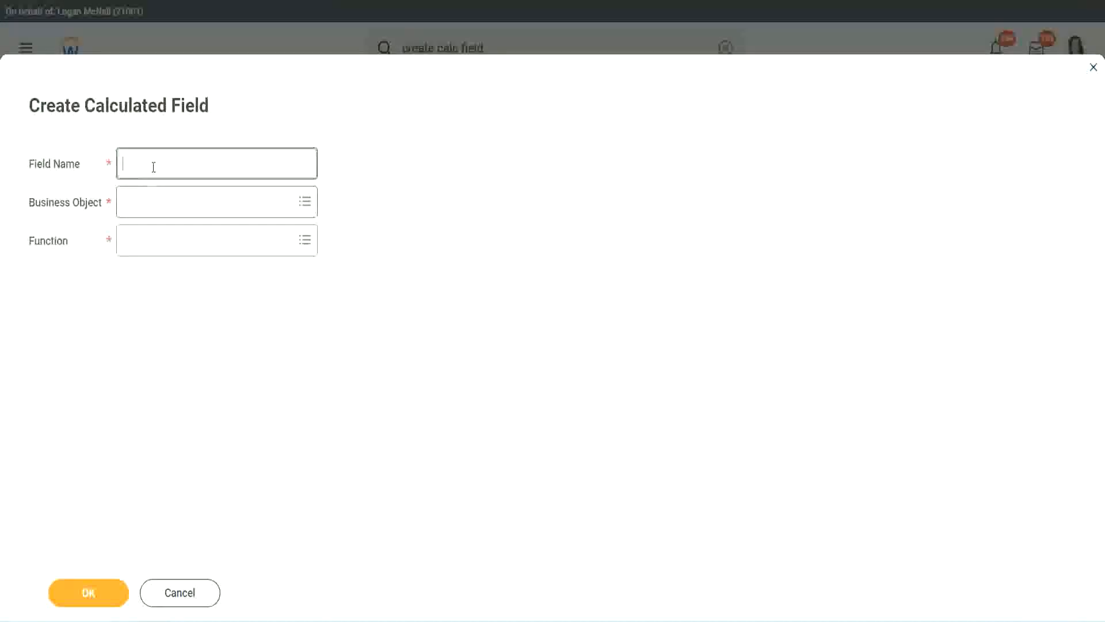
key("ctrl+v")
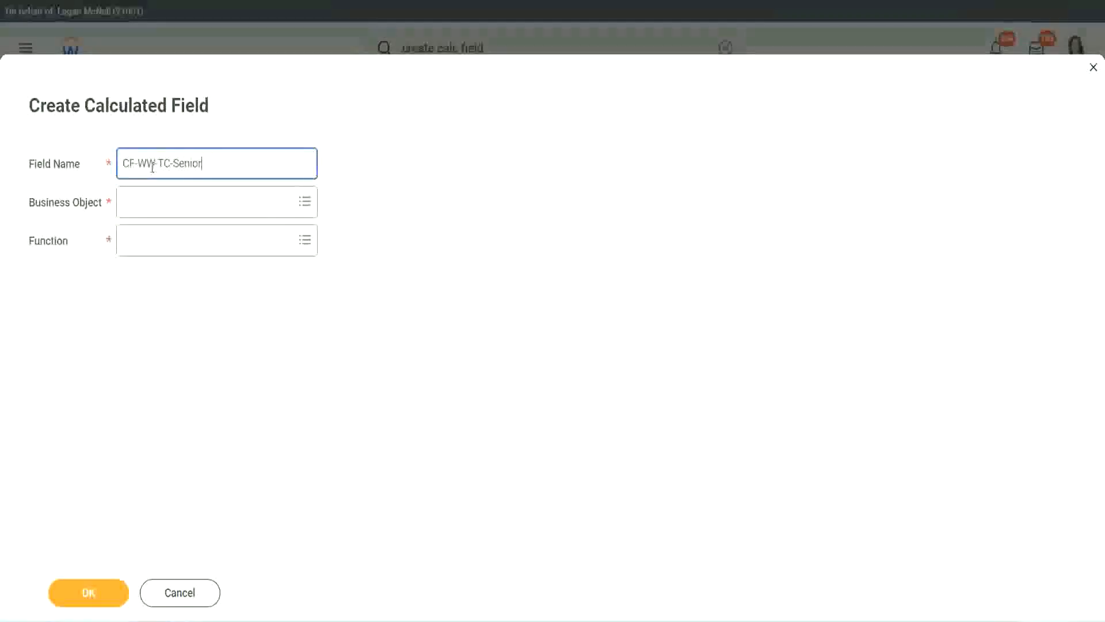
double_click(188, 163)
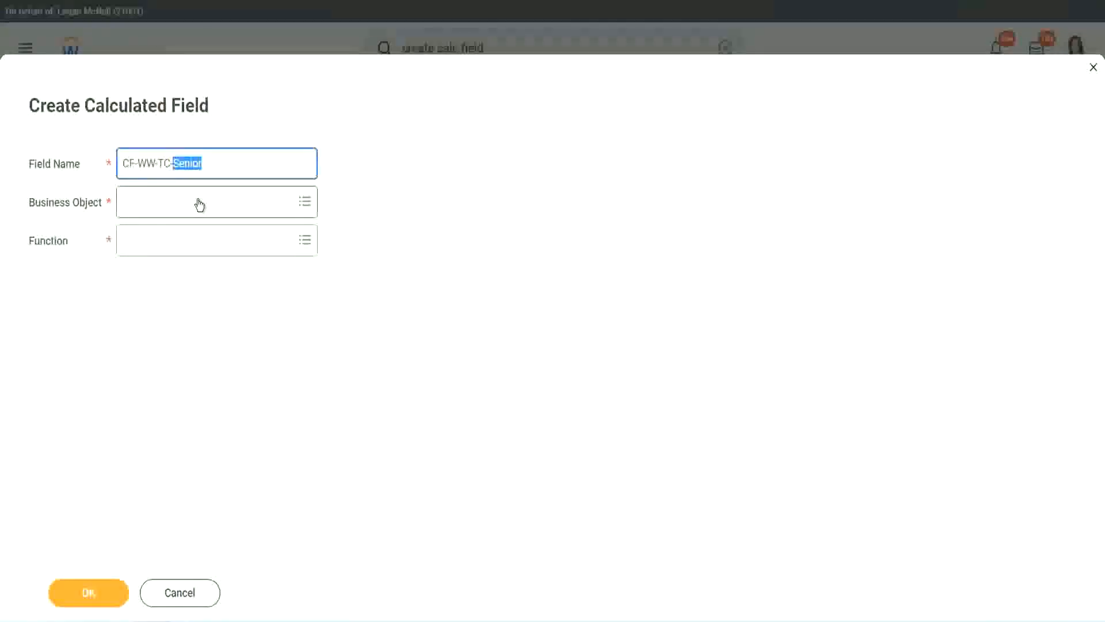
type("Legend")
left_click(155, 210)
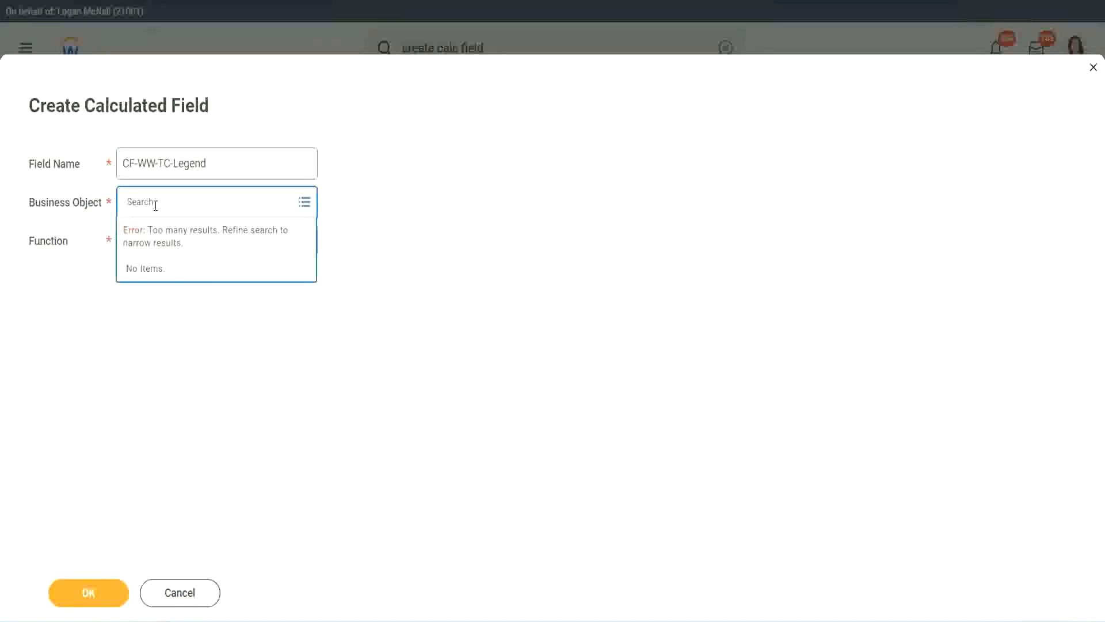
type("Sk")
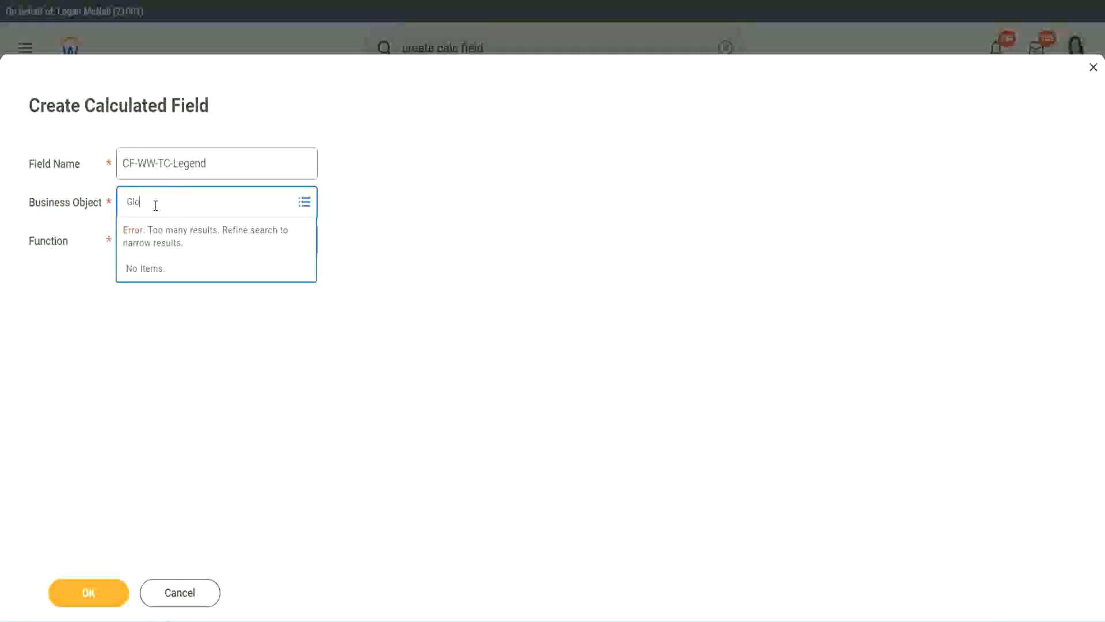
type("obal")
key("Return")
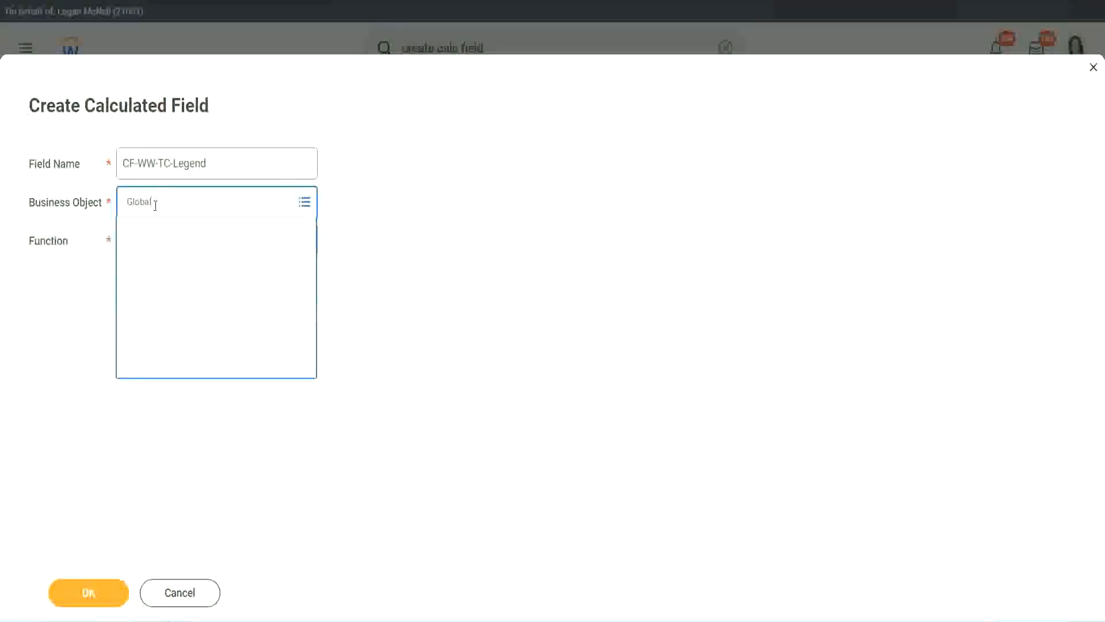
left_click(164, 265)
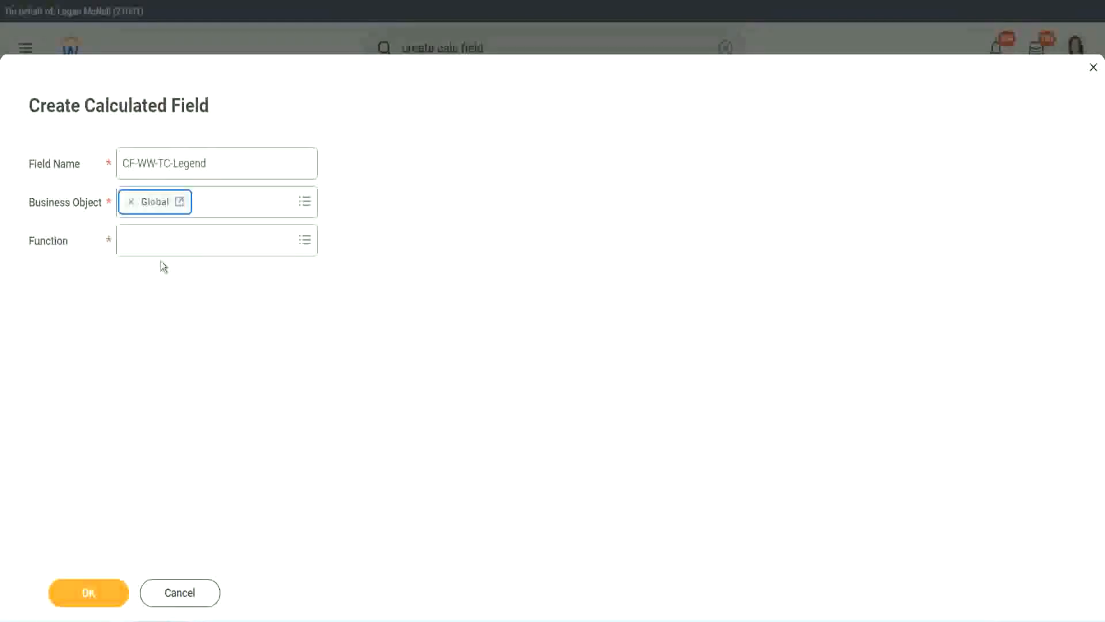
Choose the Text Constant function with the value Legend and save the field as the greater than 31 years row's return value.
left_click(159, 241)
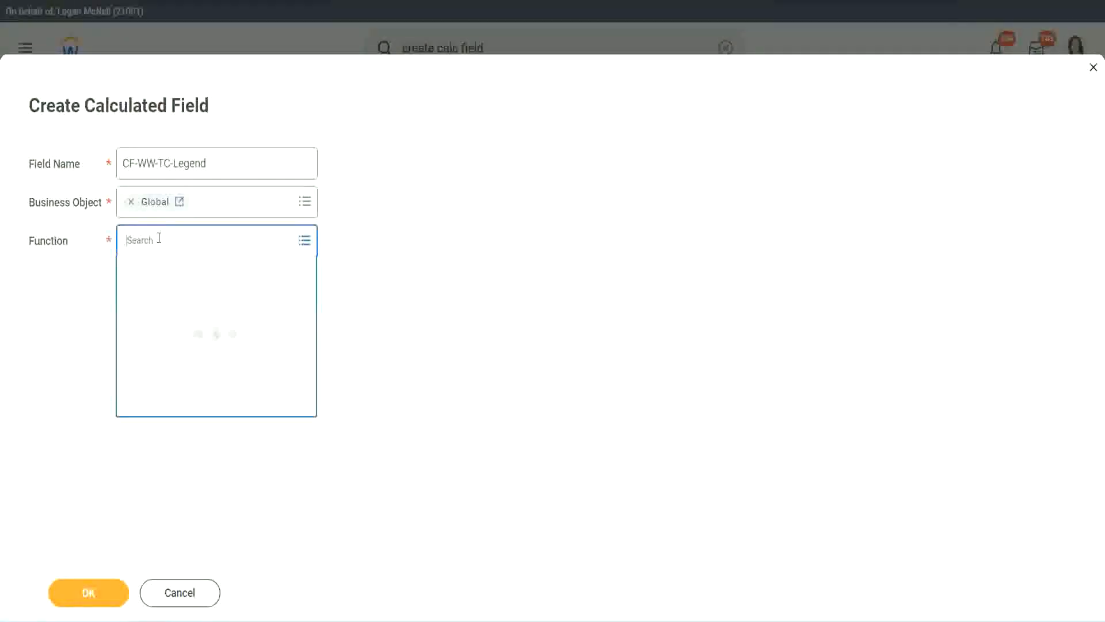
type("tc")
key("Return")
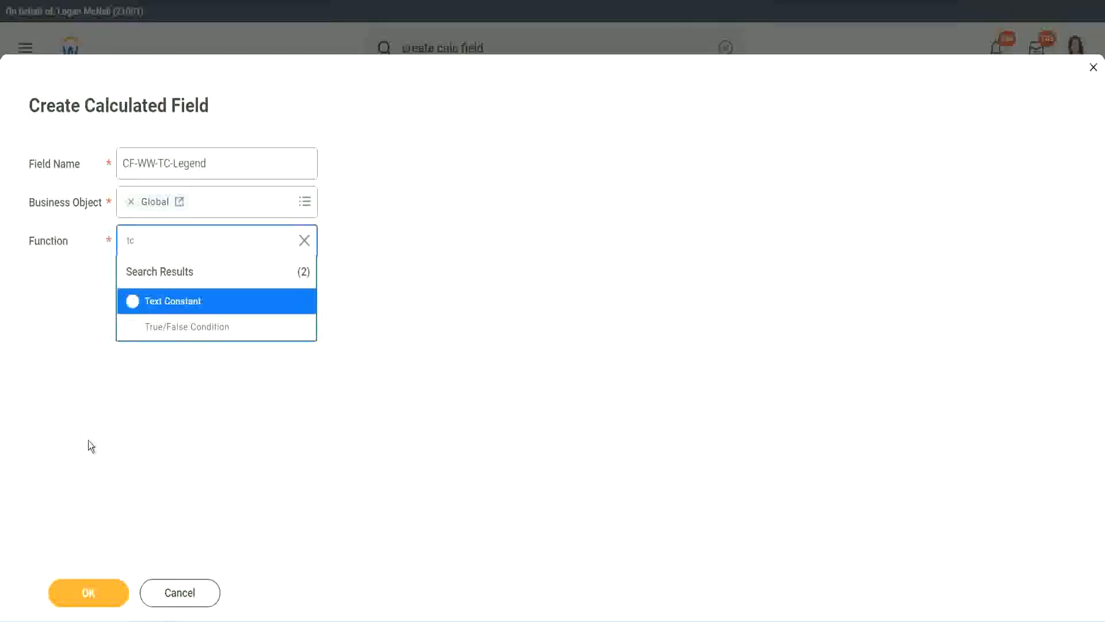
left_click(208, 302)
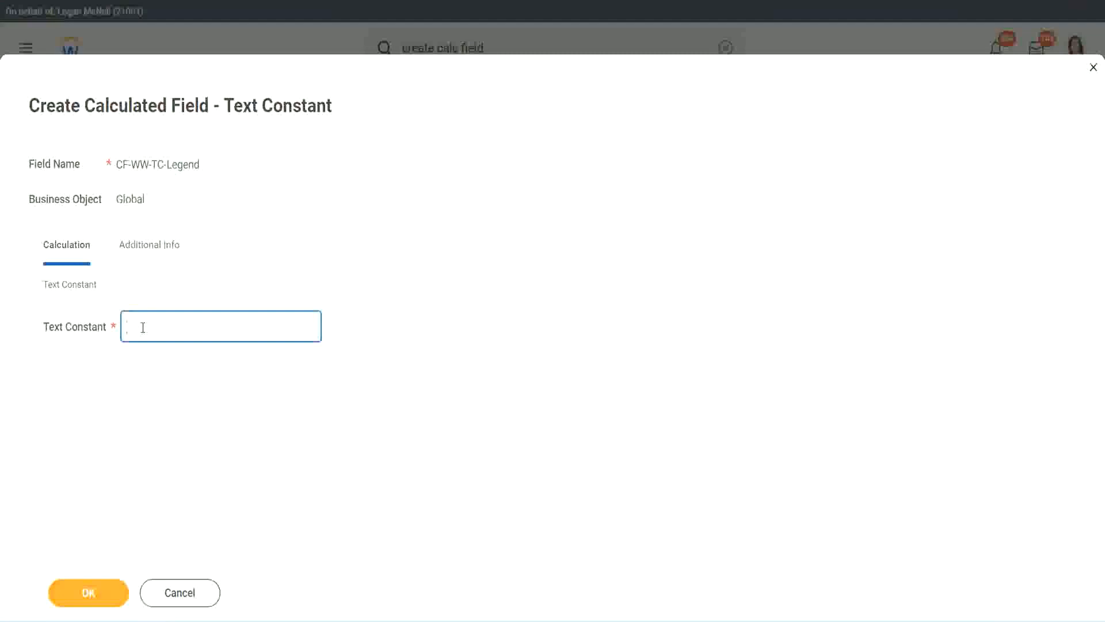
type("Legend")
left_click(92, 595)
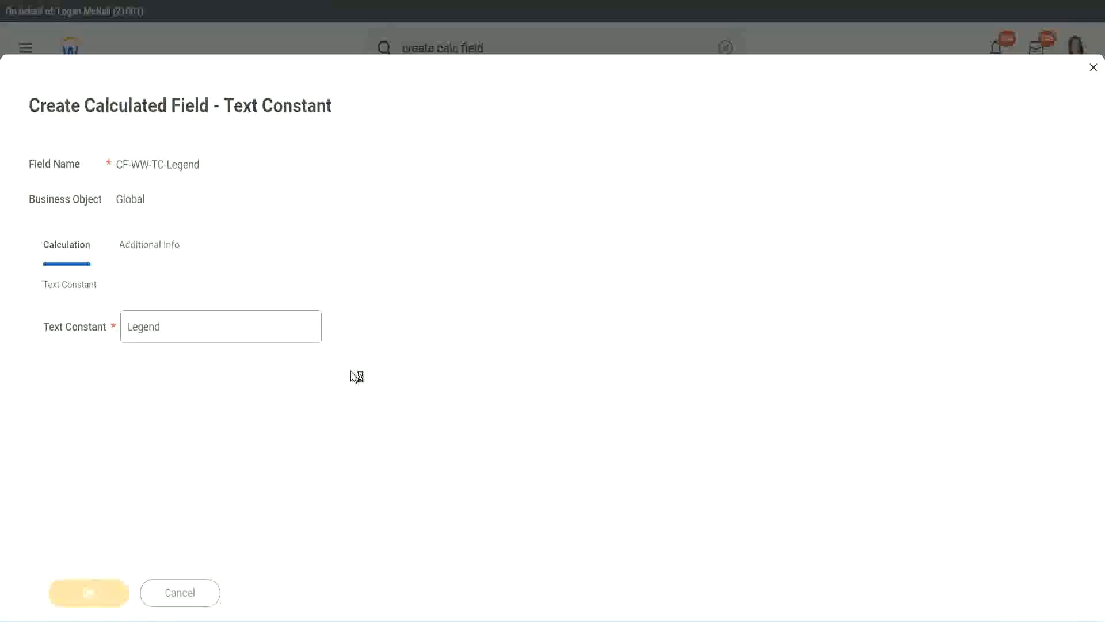
Check the Text field type against the four conditions' return values and save the Evaluate Expression calculated field.
scroll(586, 310, "down", 3)
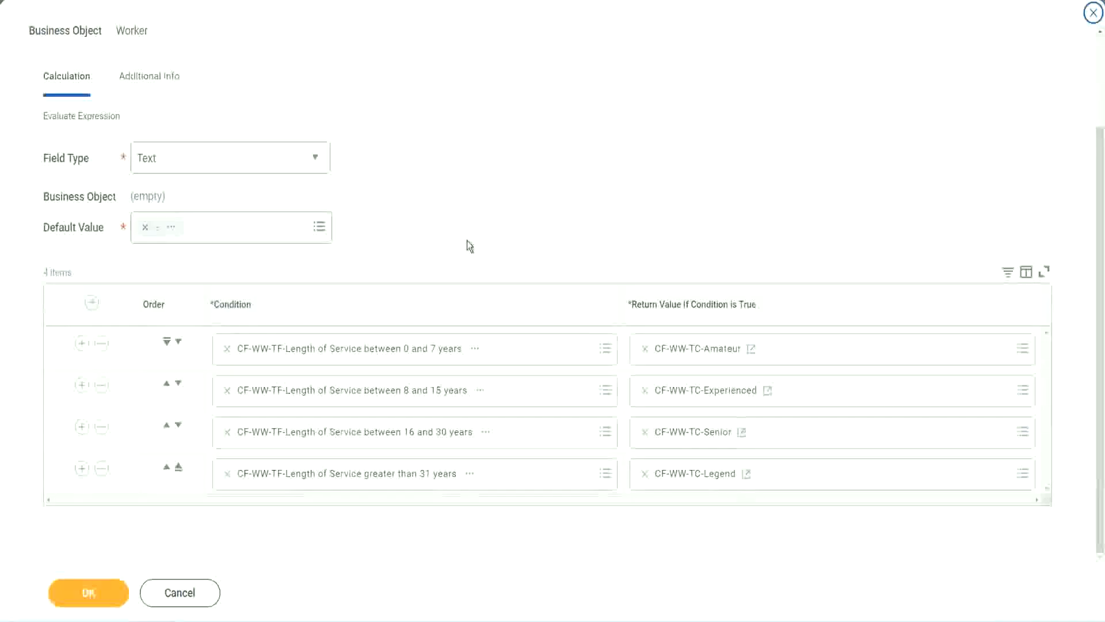
scroll(468, 231, "up", 1)
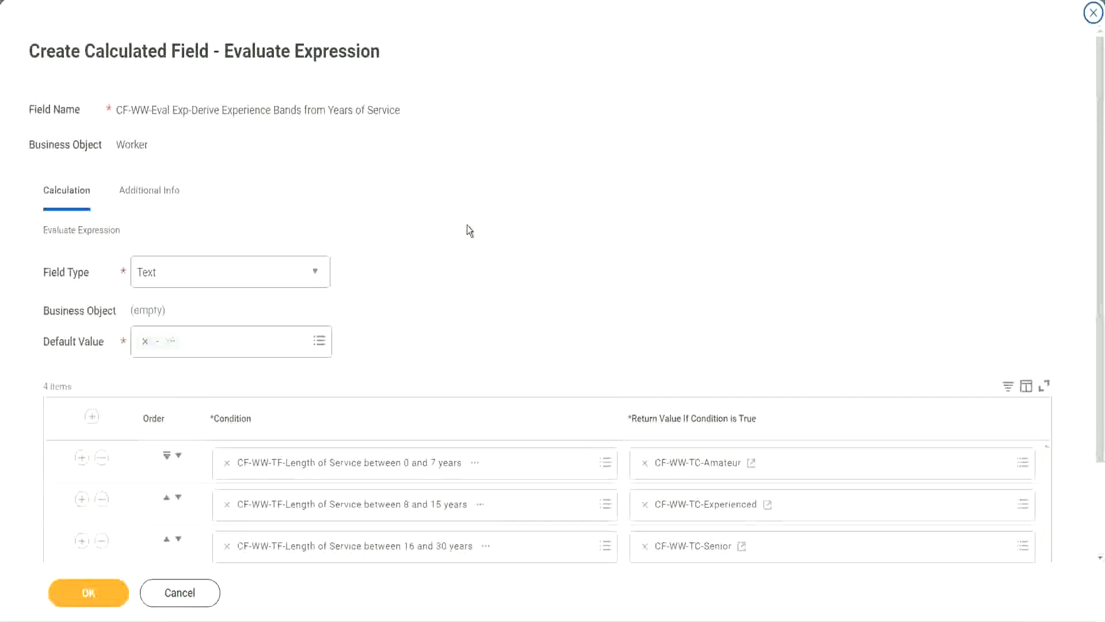
scroll(467, 231, "down", 2)
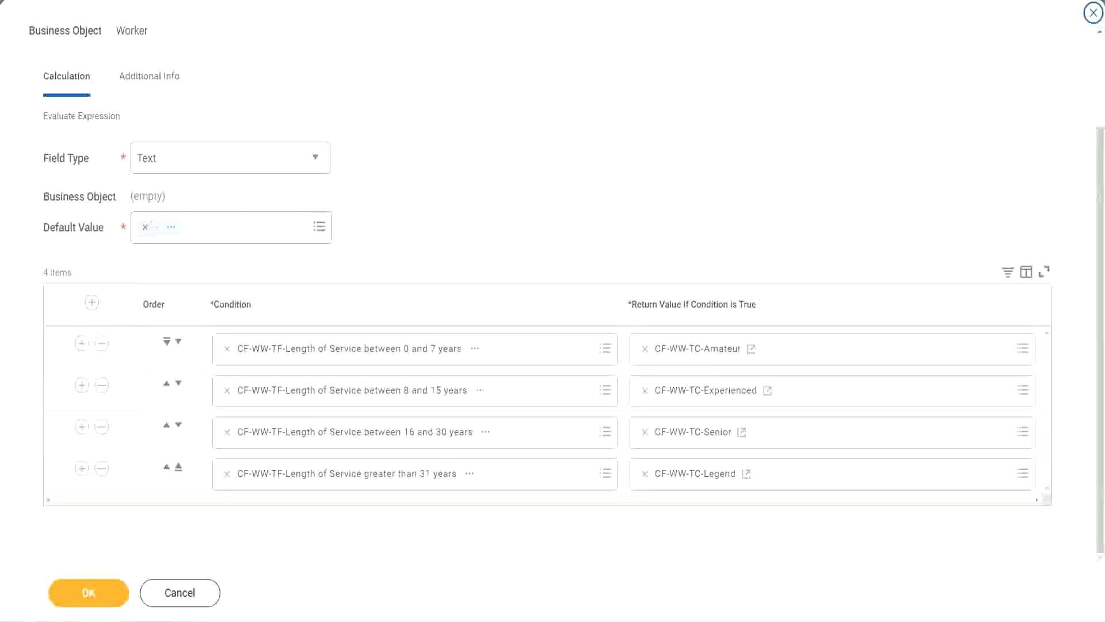
left_click_drag(709, 161, 717, 275)
left_click_drag(137, 99, 142, 138)
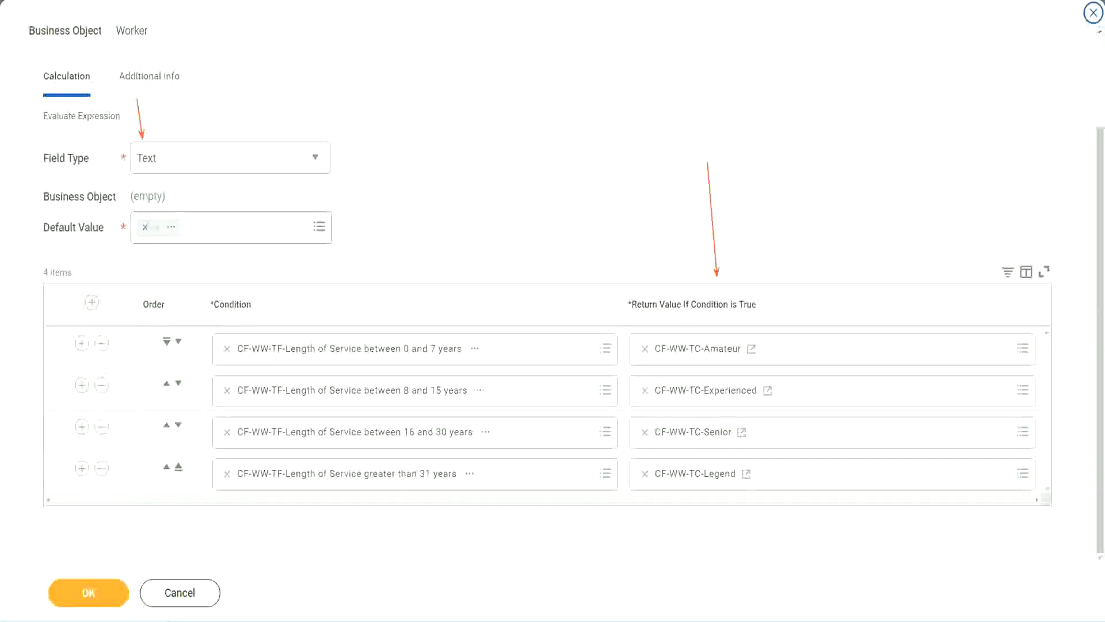
left_click(95, 589)
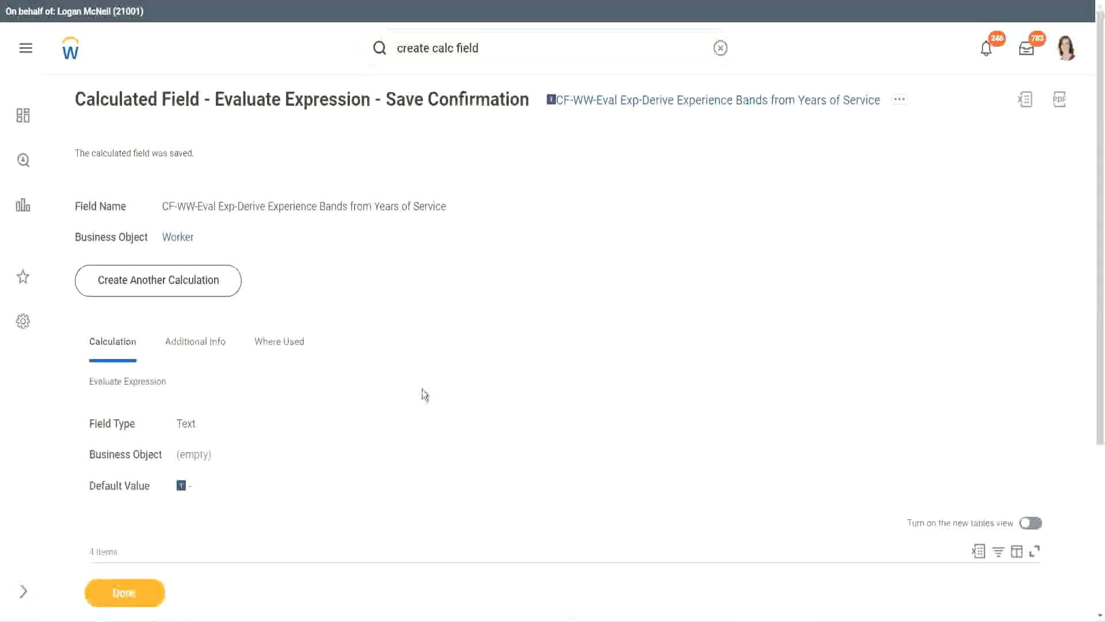
Review the saved field's conditions and return values, copy its full name and close the save confirmation.
scroll(425, 394, "down", 4)
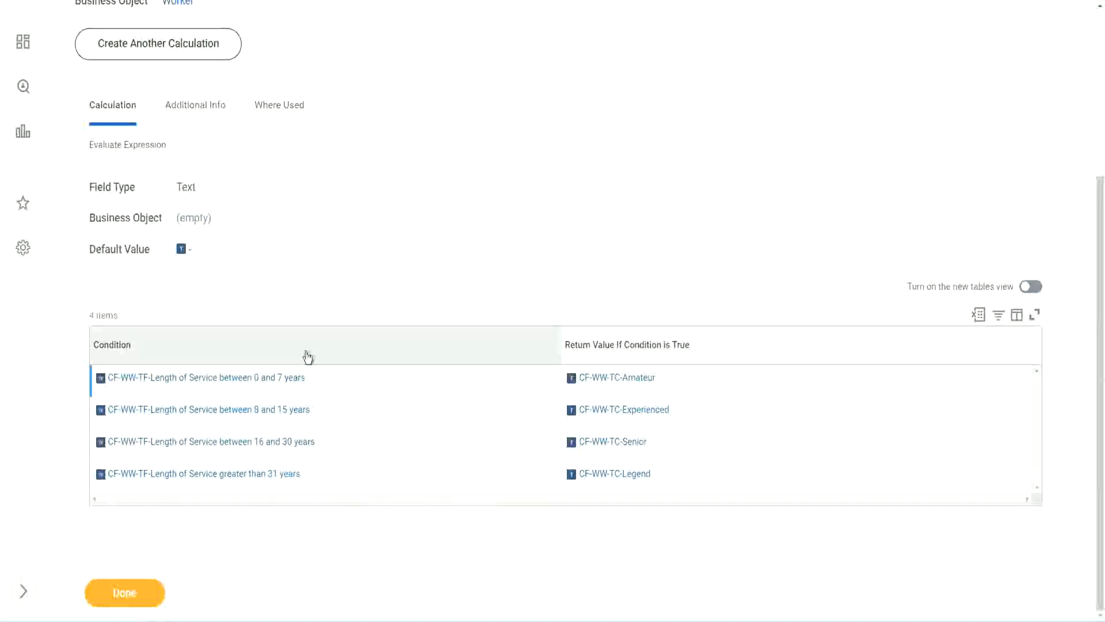
scroll(308, 358, "up", 4)
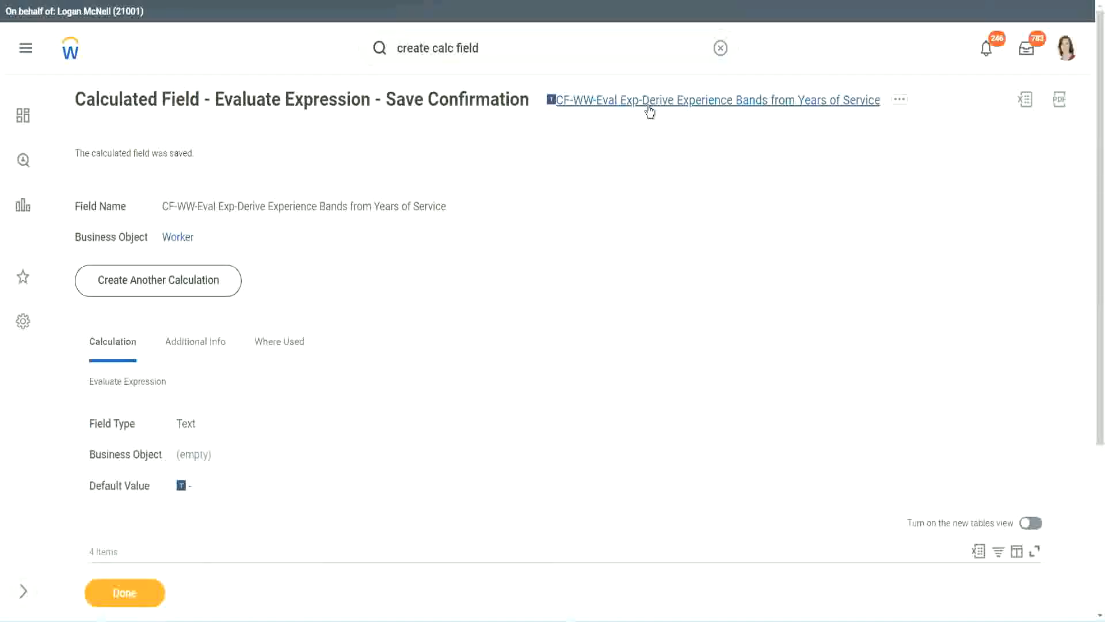
left_click(679, 173)
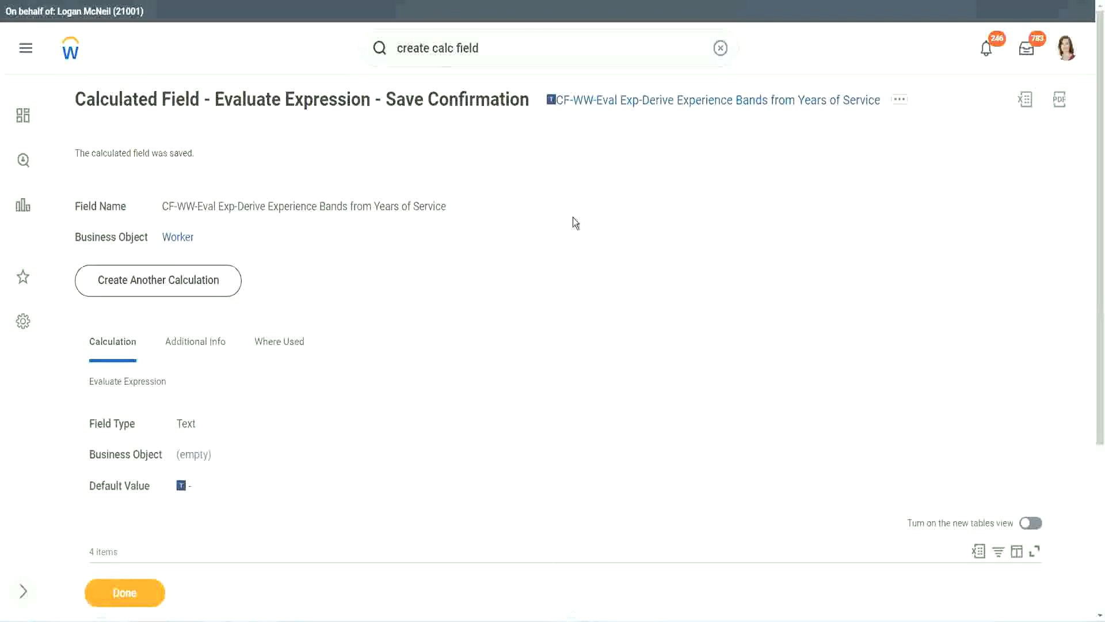
left_click(122, 595)
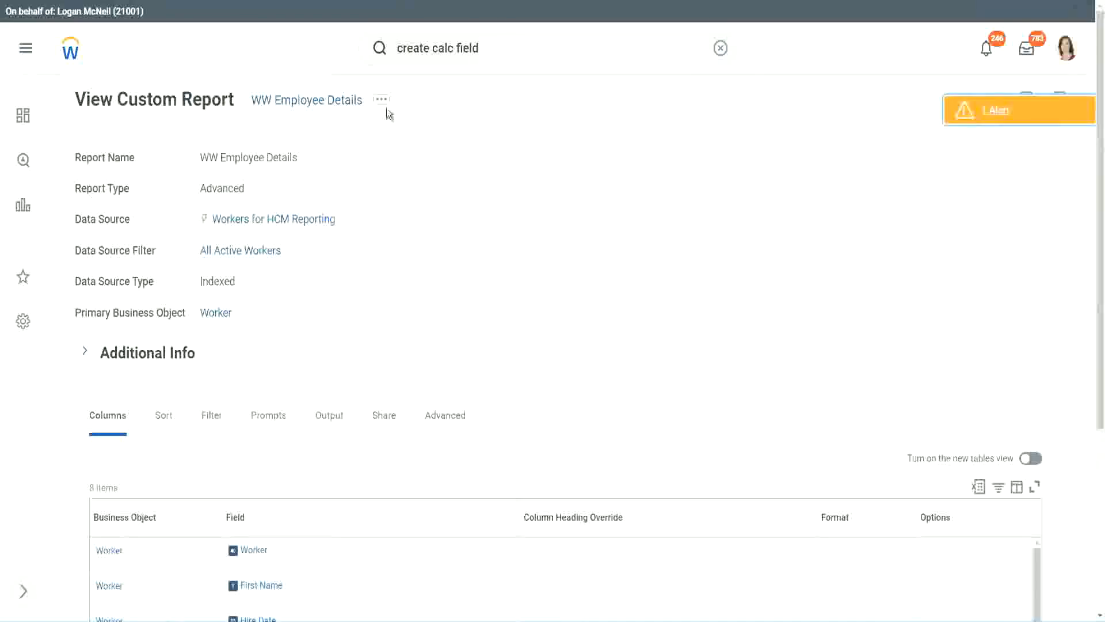
Open the WW Employee Details custom report for editing.
left_click(383, 103)
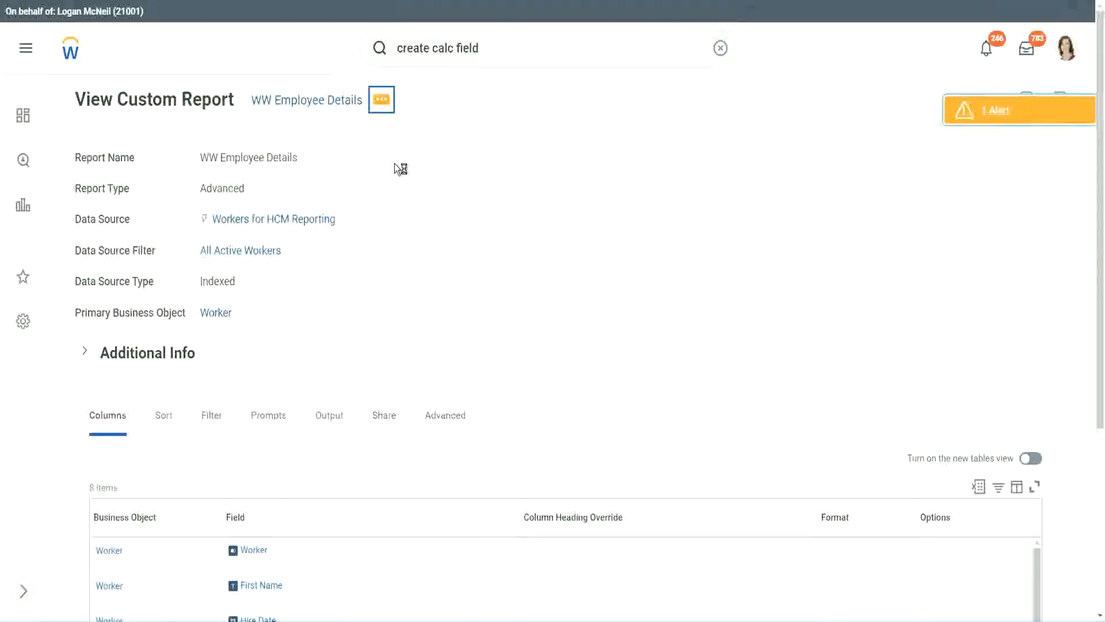
mouse_move(449, 166)
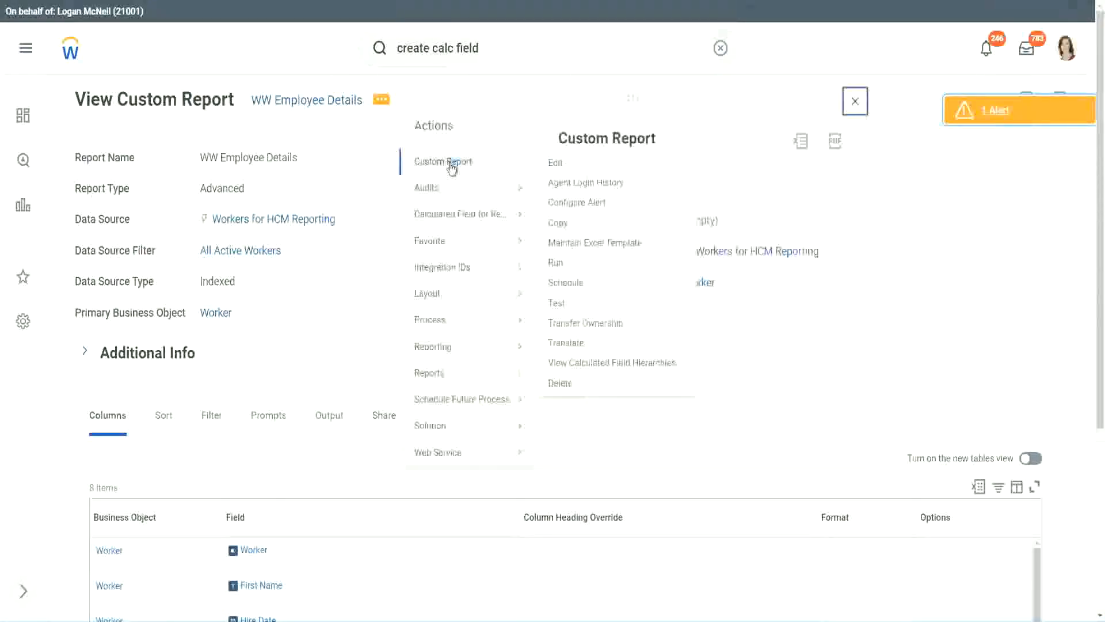
left_click(556, 163)
Add a new Worker row to the report columns and remove the CF-WW-Substring Text column headed Years of Service.
scroll(403, 249, "down", 5)
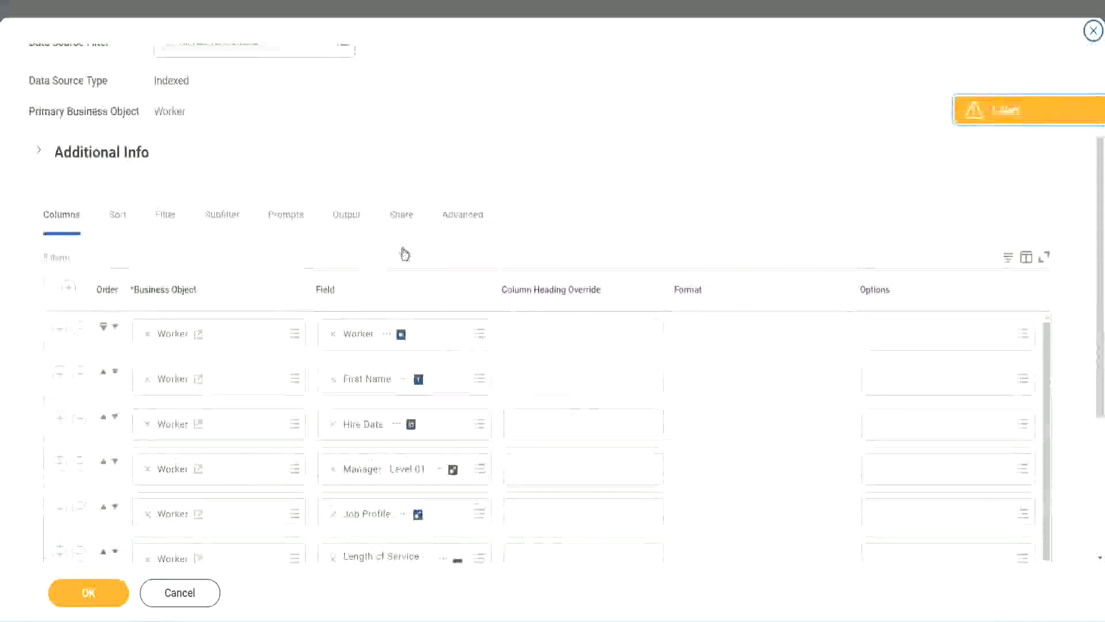
scroll(405, 254, "down", 2)
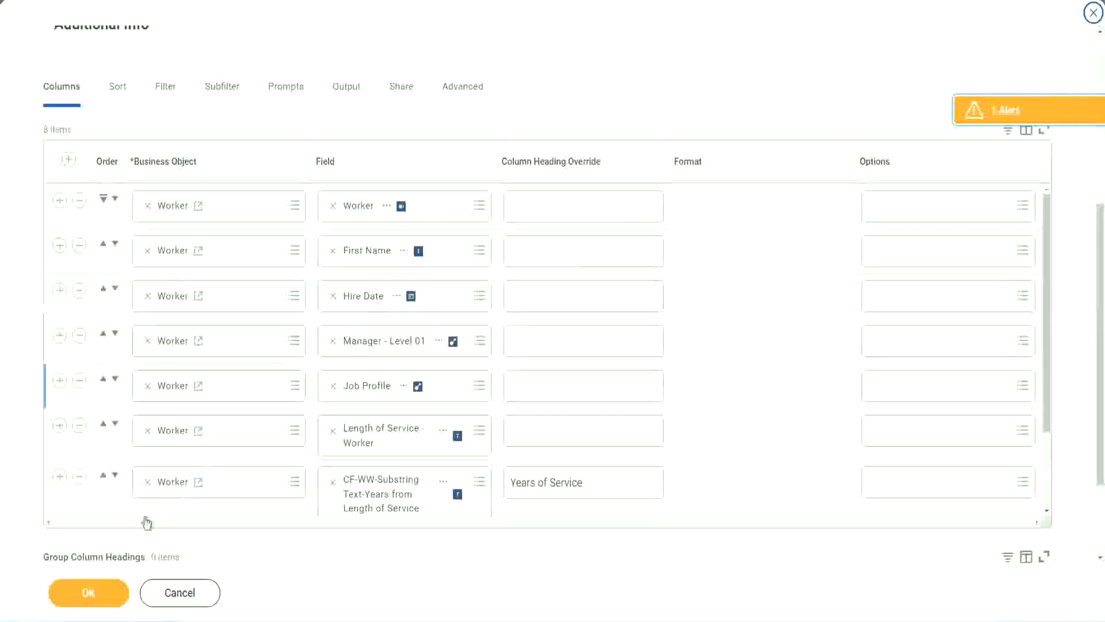
left_click(59, 478)
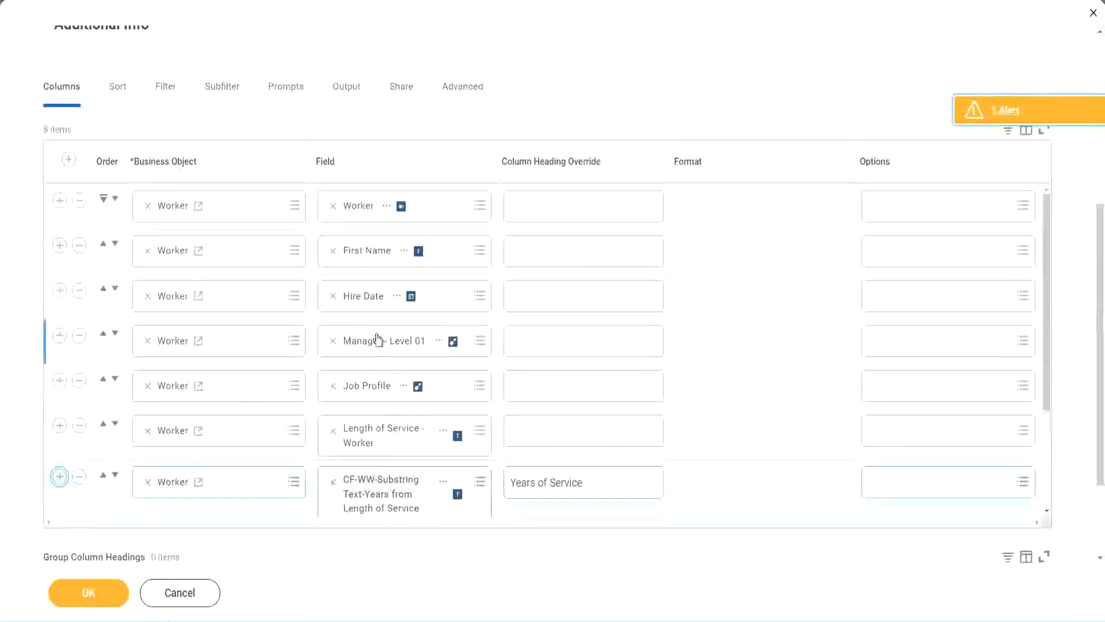
scroll(580, 378, "down", 2)
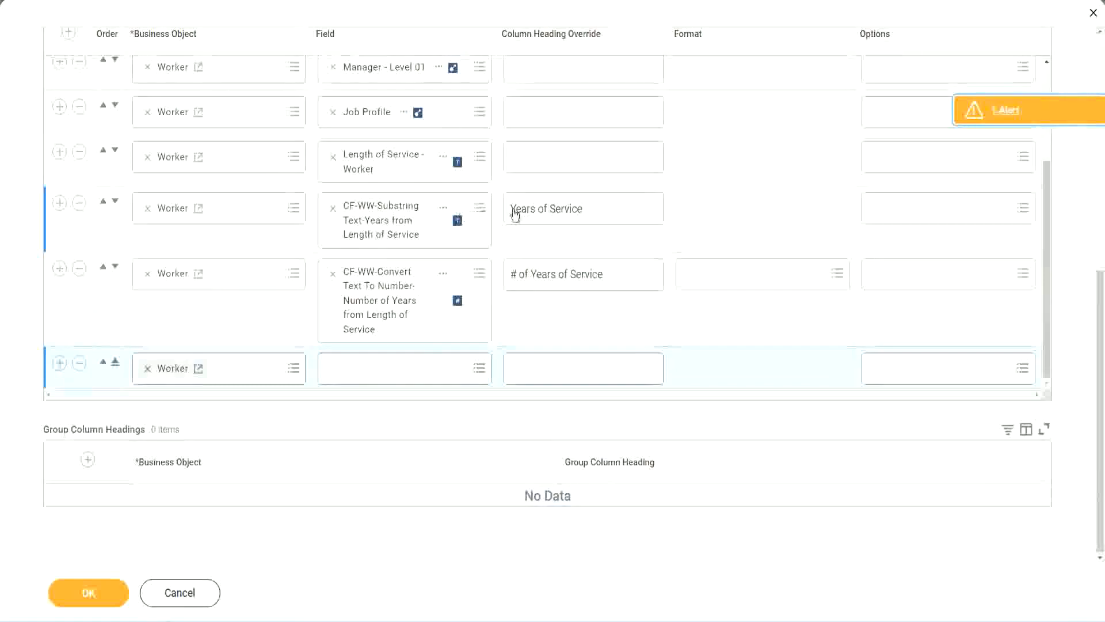
left_click(80, 204)
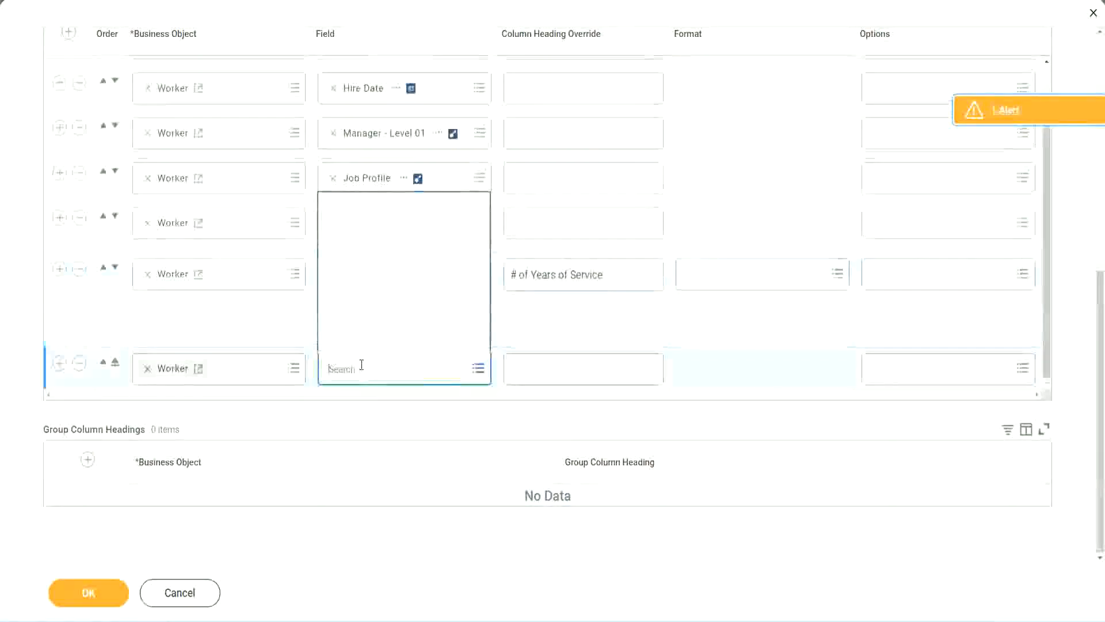
Set the new column's field to CF-WW-Eval Exp-Derive Experience Bands from Years of Service and its heading override to Experience Bands.
key("ctrl+v")
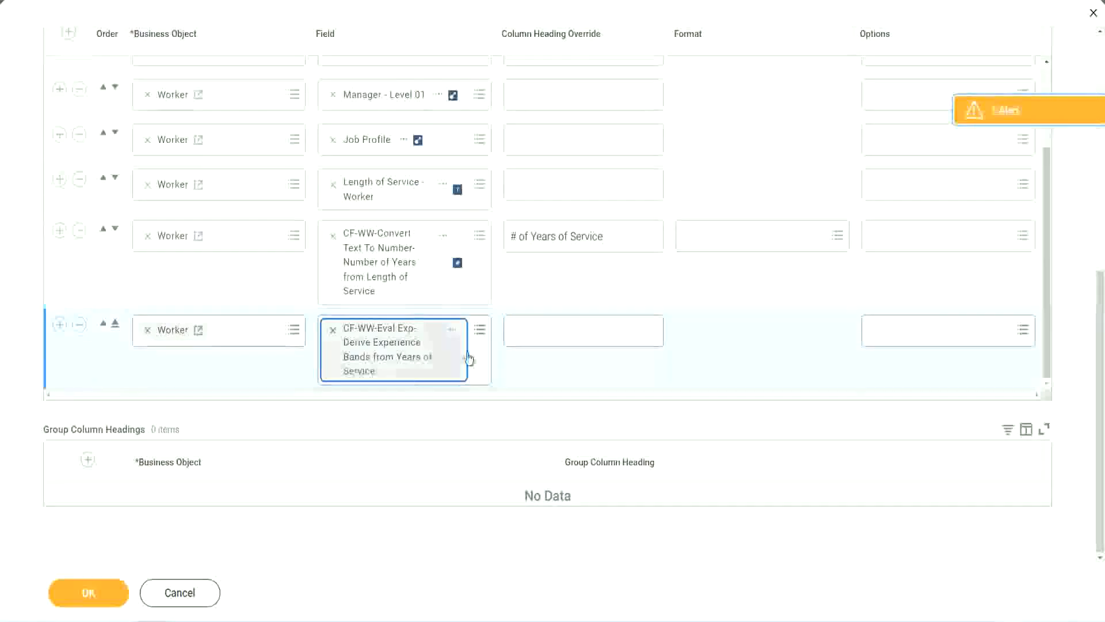
left_click(563, 331)
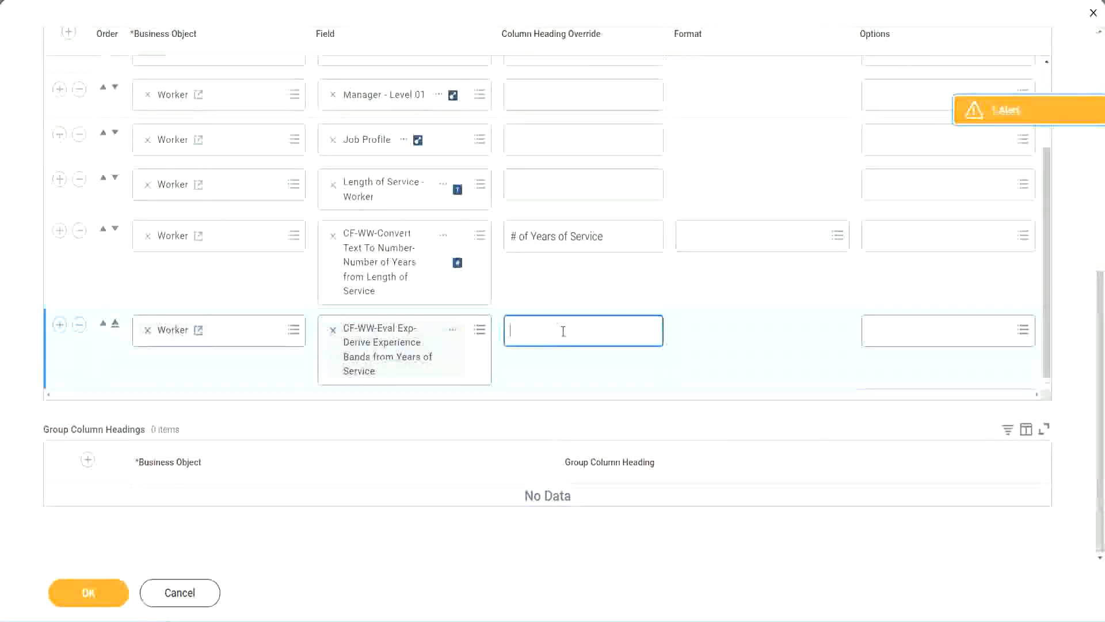
type("E")
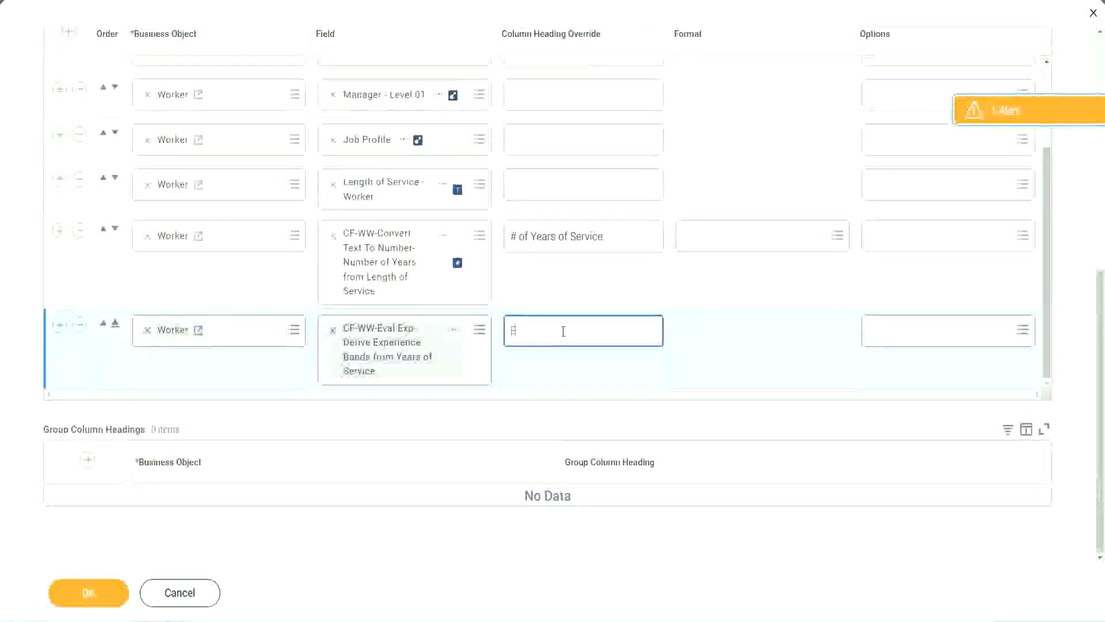
type("xperience Bands")
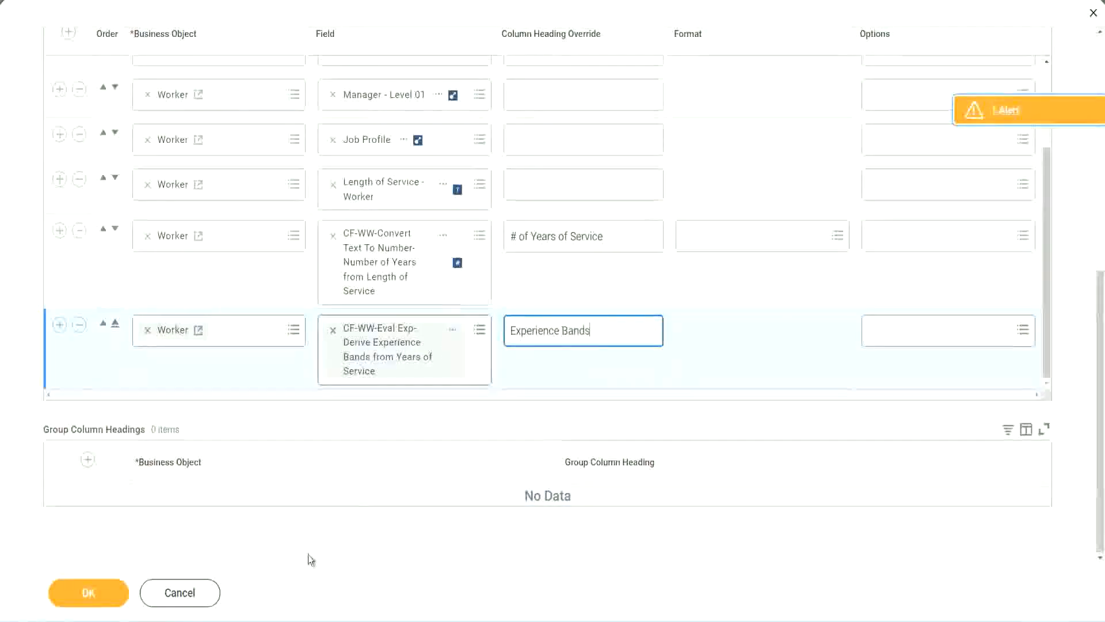
Save the column changes to the WW Employee Details report and run it with all prompts left blank.
left_click(103, 596)
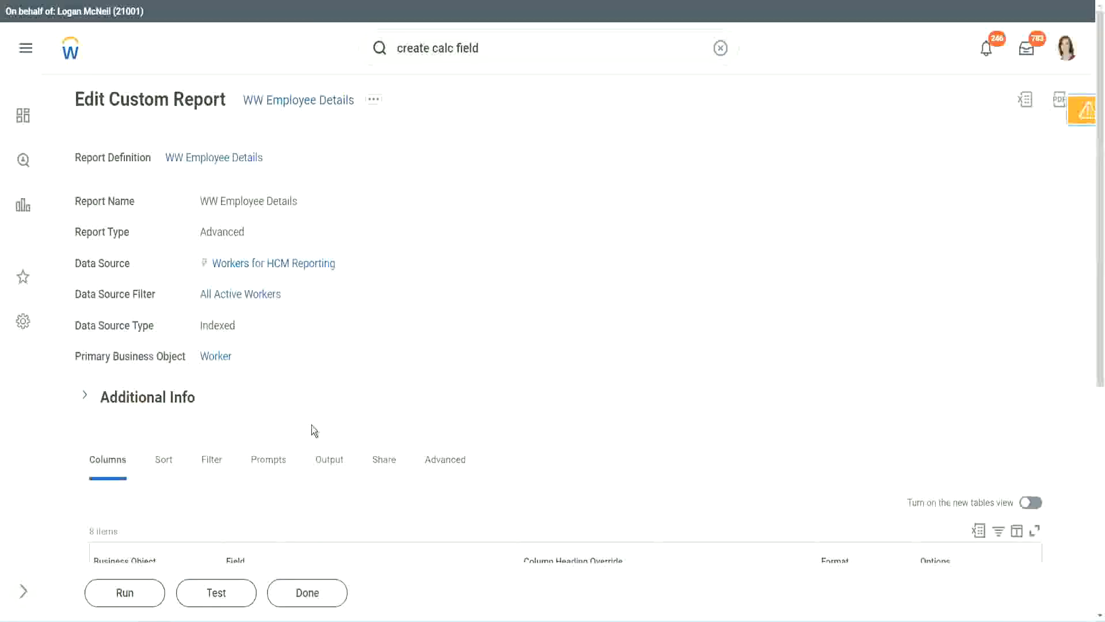
scroll(345, 395, "down", 5)
left_click(127, 592)
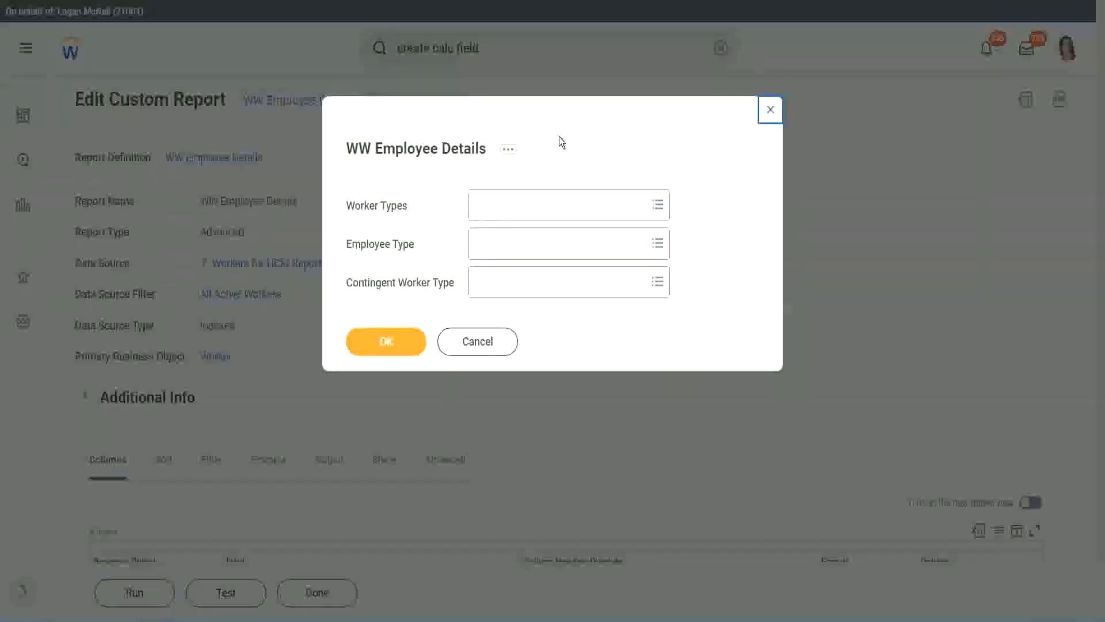
left_click(387, 341)
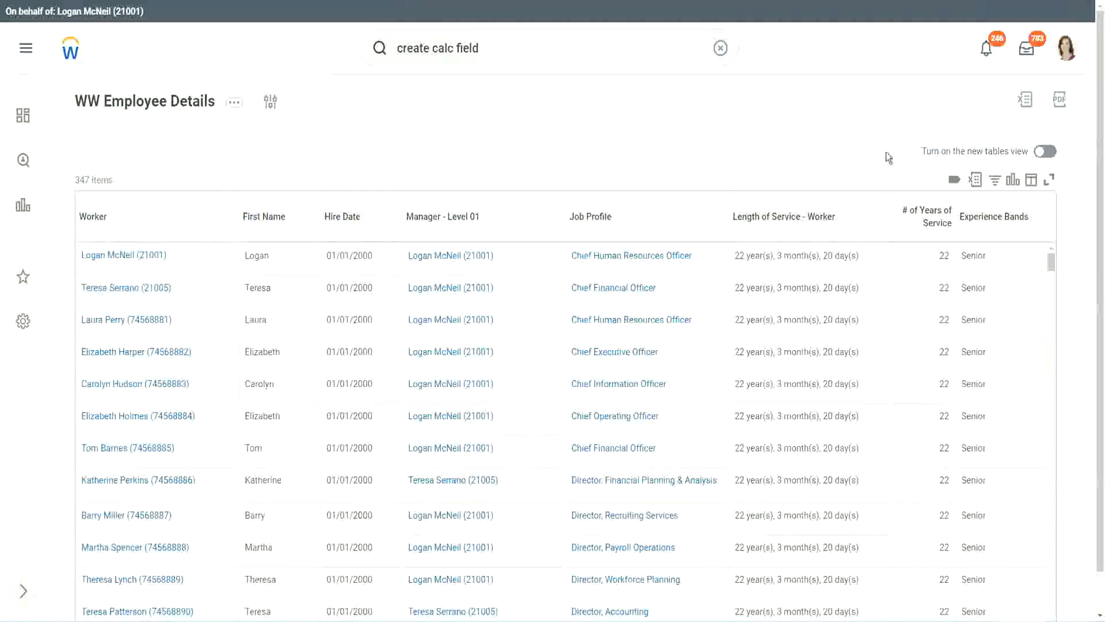
Compare the first worker's years of service and experience band with the "16 - 30 years : Senior" definition in the Notepad++ notes.
scroll(916, 185, "down", 1)
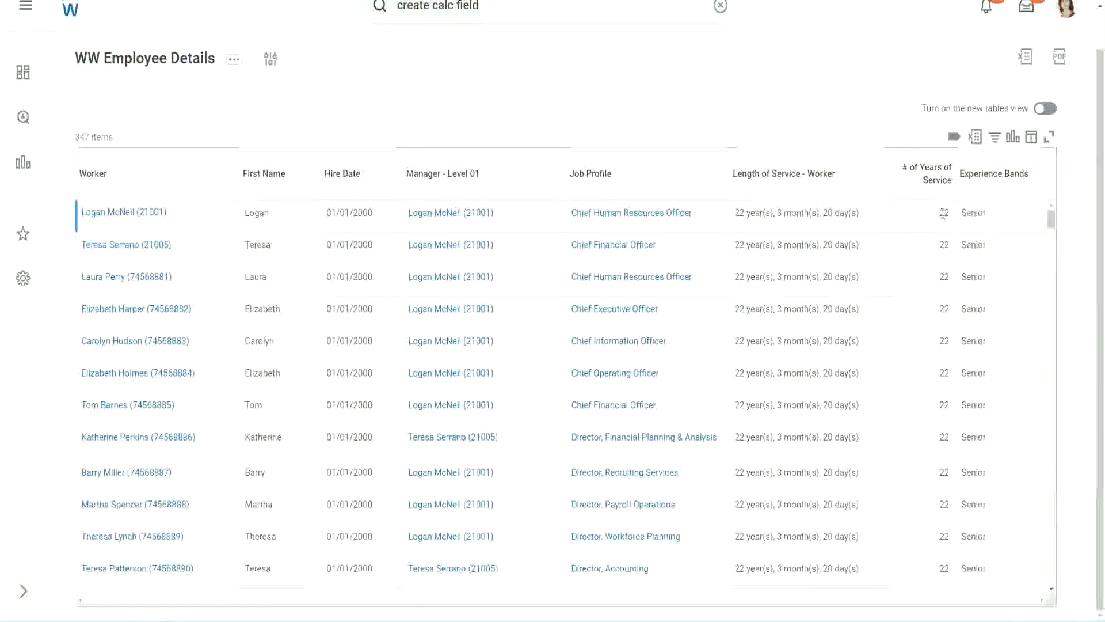
double_click(951, 211)
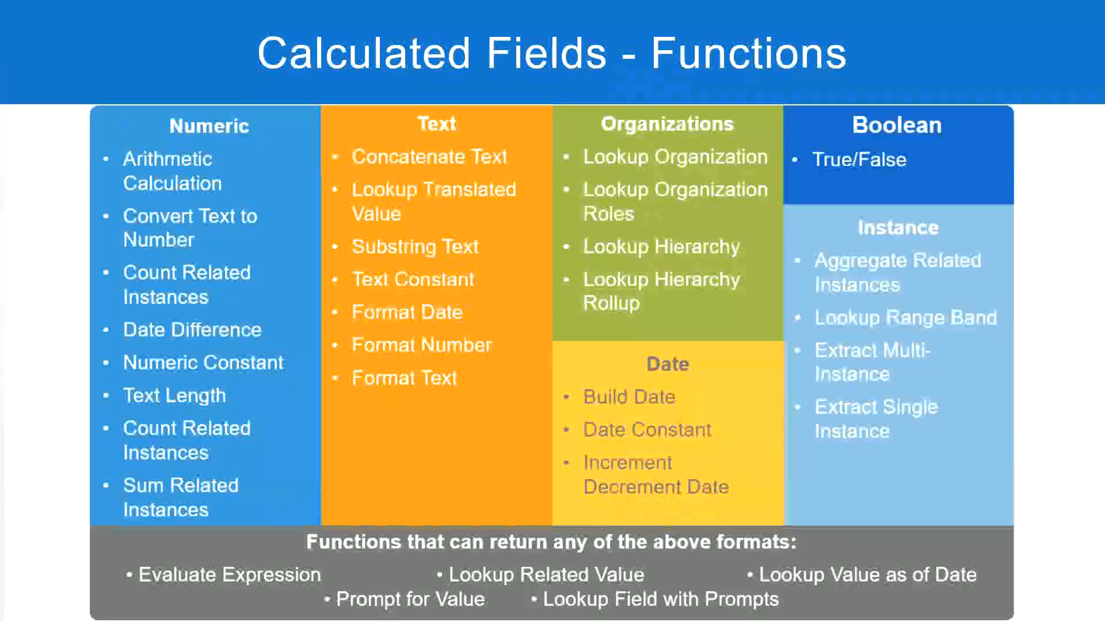
key("alt+Tab")
left_click(283, 203)
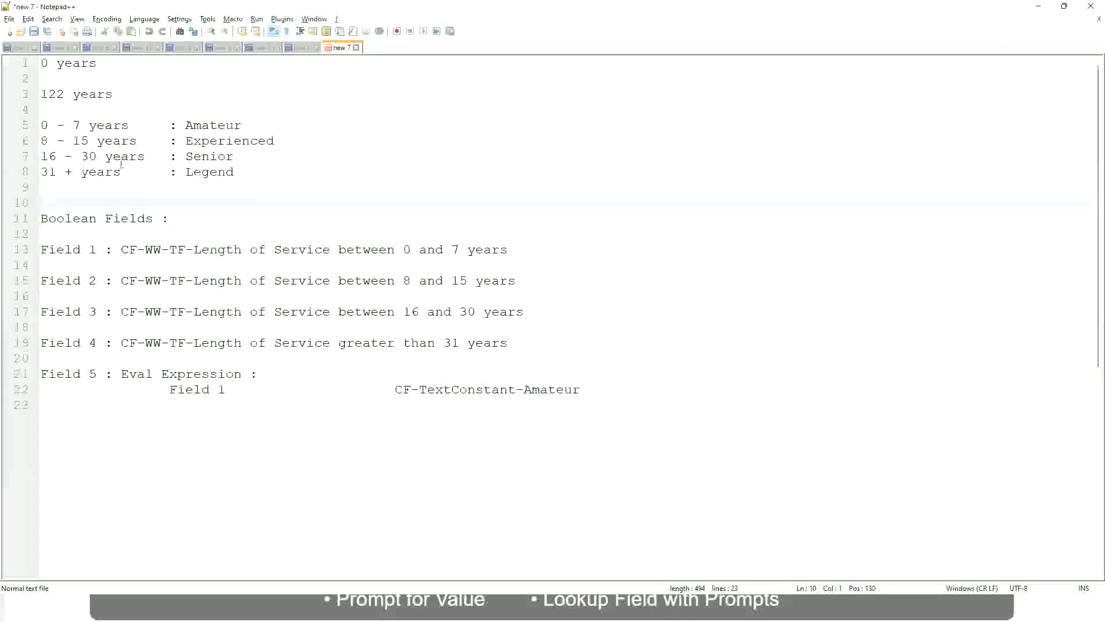
left_click(187, 156)
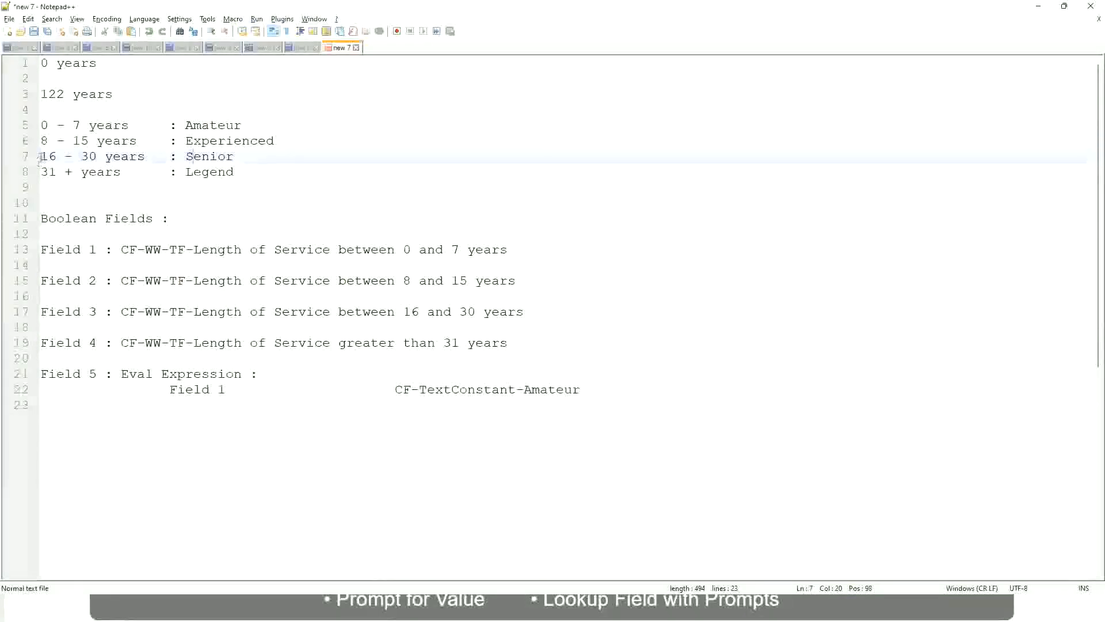
left_click_drag(41, 156, 108, 157)
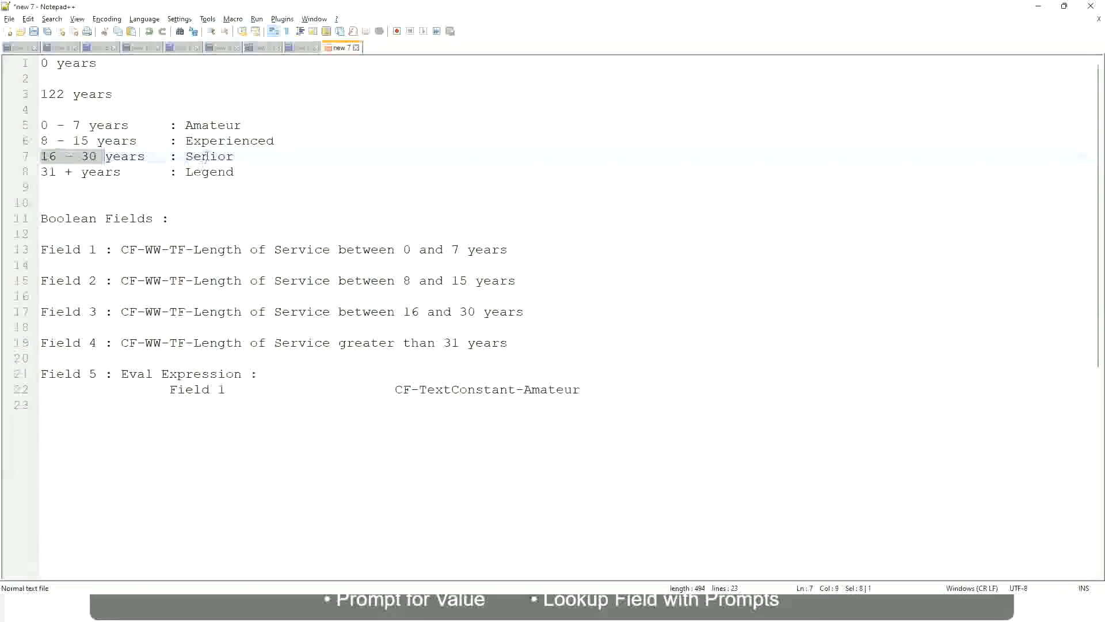
double_click(205, 157)
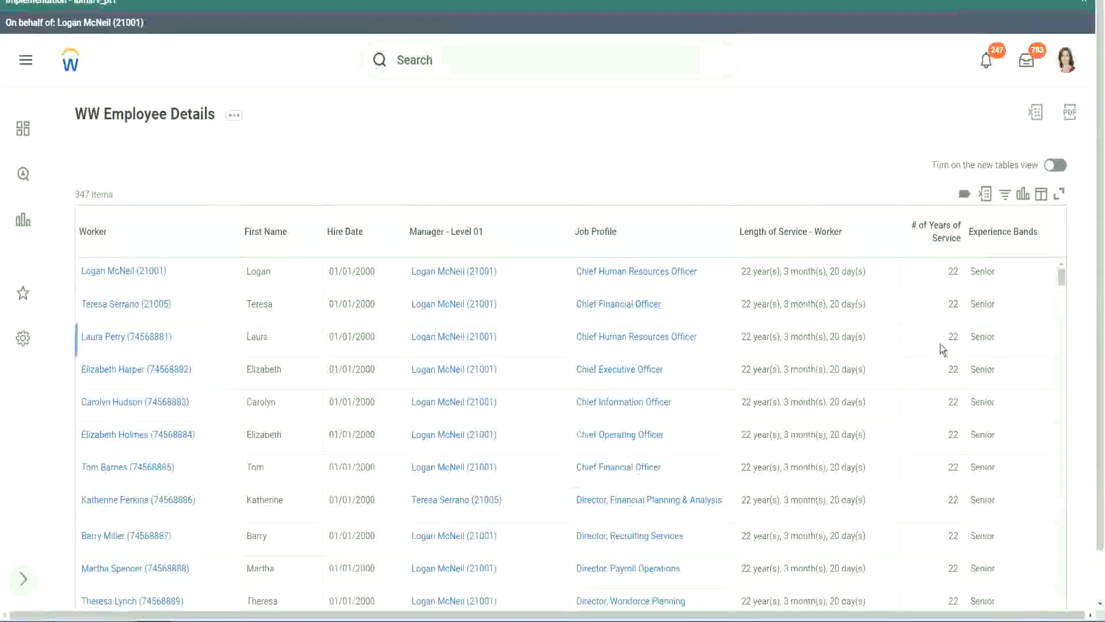
Return to the Workday report output and examine the years of service and experience bands across the worker rows.
scroll(949, 346, "down", 3)
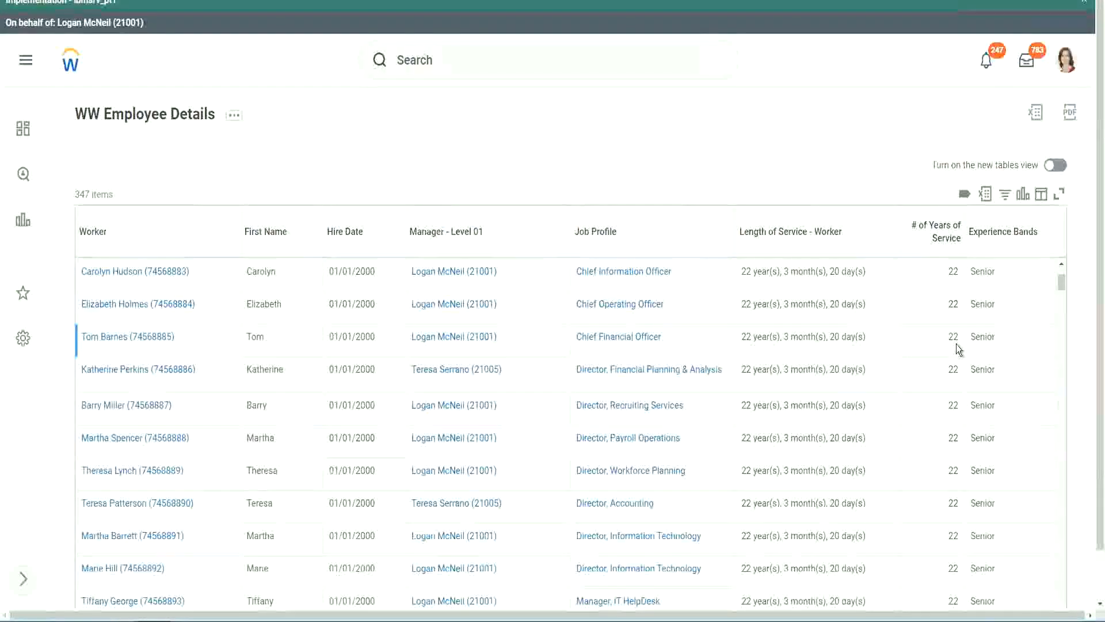
scroll(959, 351, "down", 5)
scroll(966, 384, "down", 5)
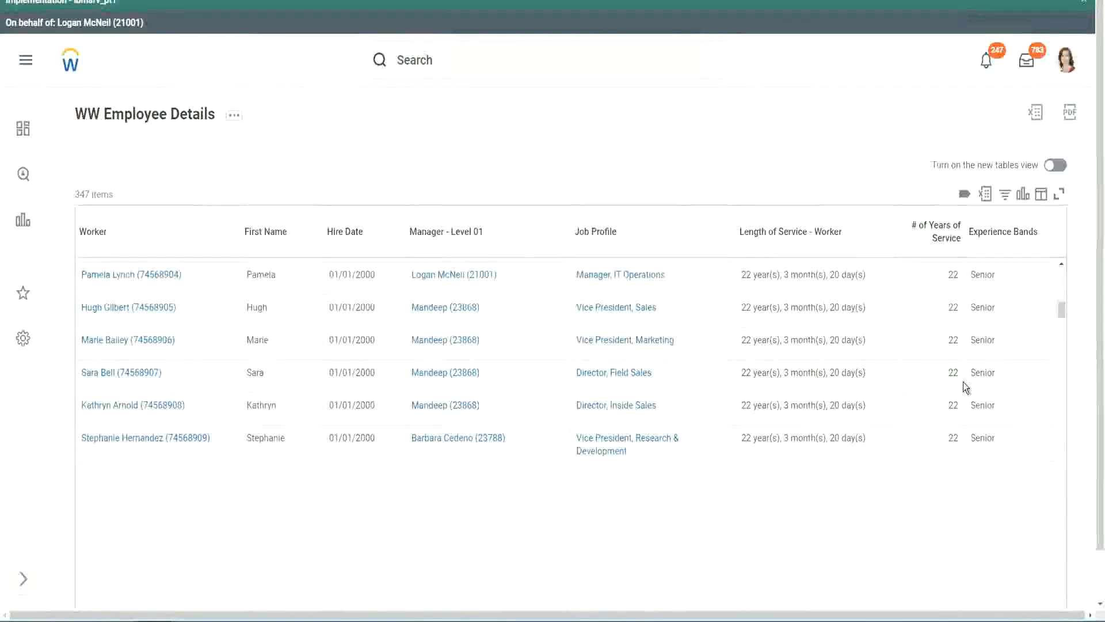
scroll(973, 397, "down", 1)
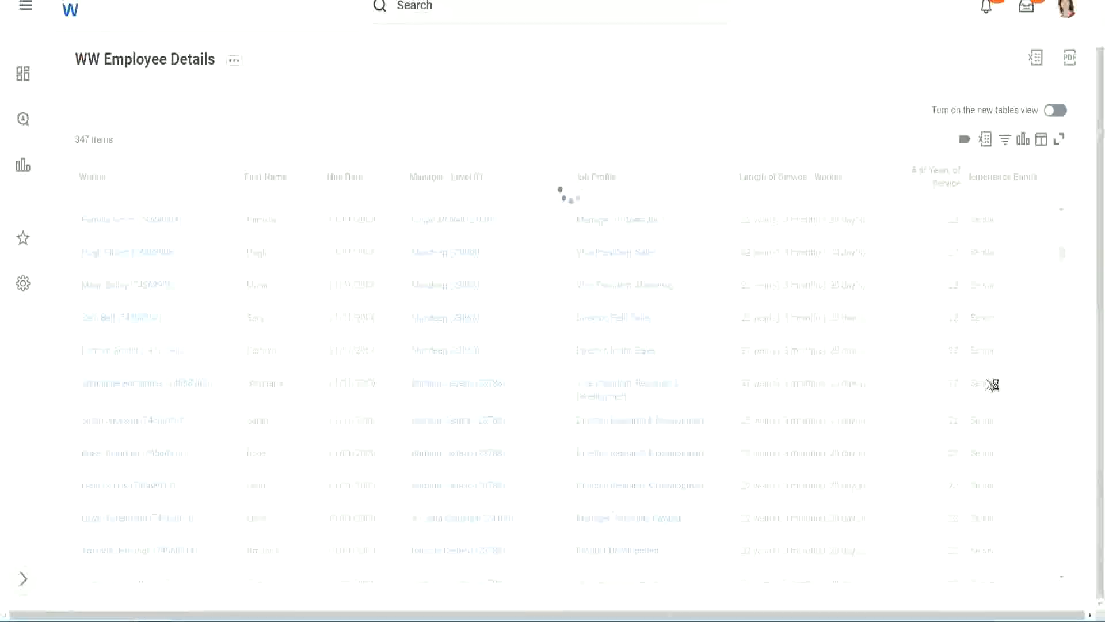
scroll(1024, 323, "down", 4)
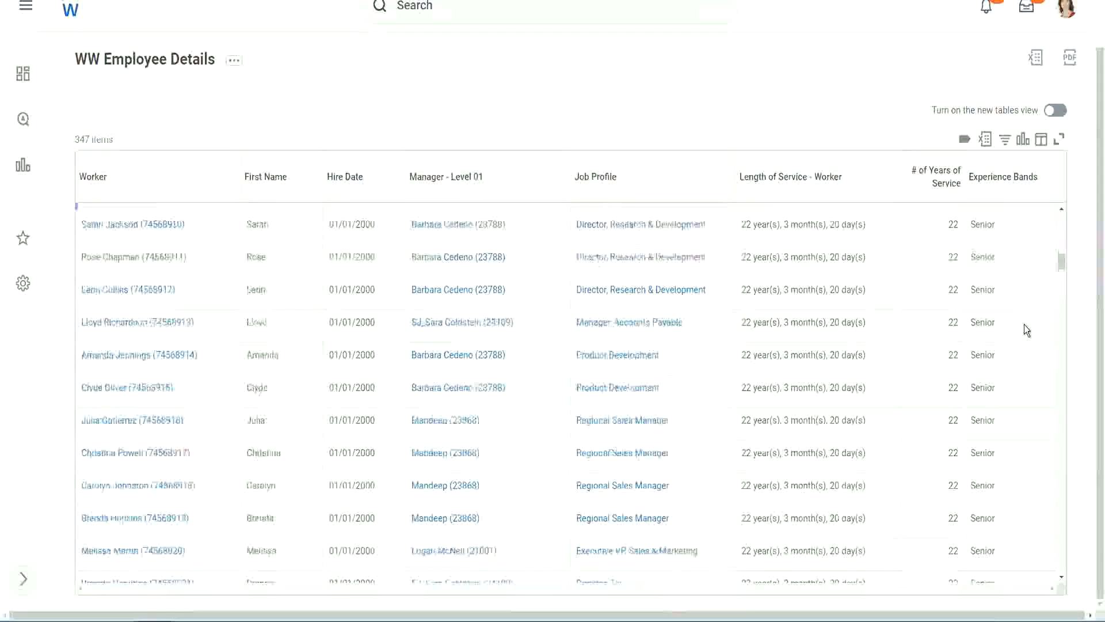
scroll(1024, 328, "down", 3)
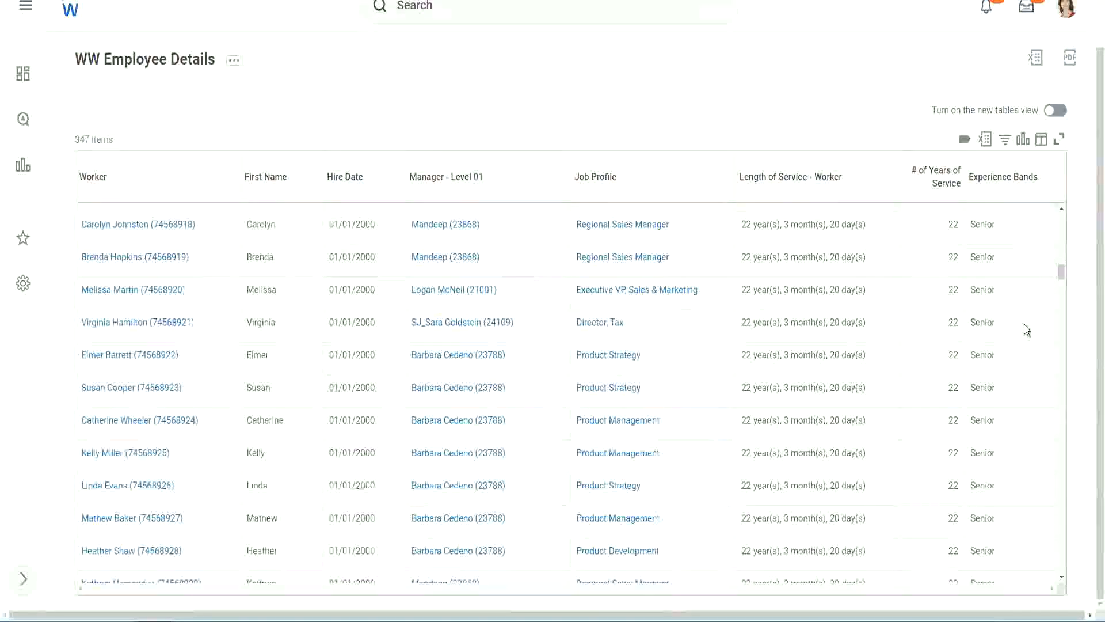
scroll(1024, 323, "down", 6)
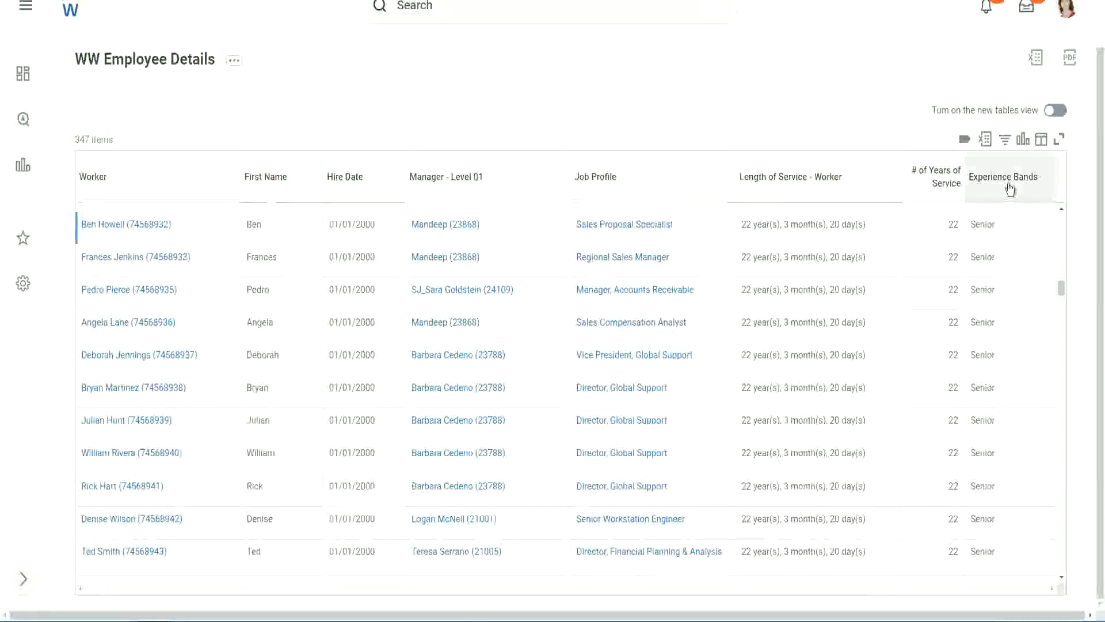
Filter the report output to rows whose Experience Bands value contains Amateur.
left_click(1009, 186)
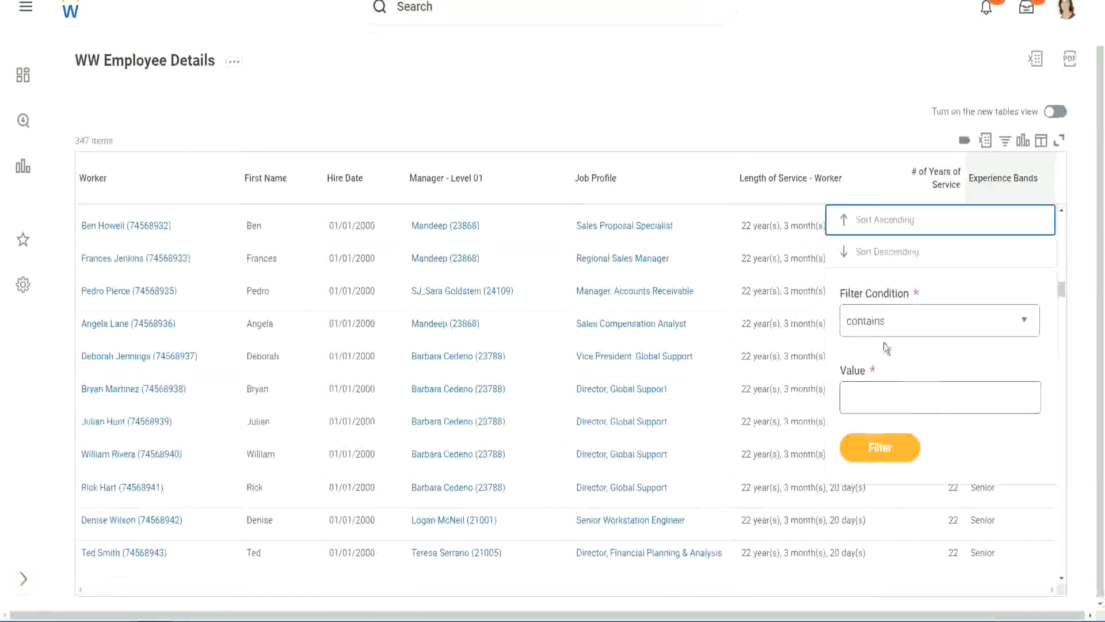
left_click(876, 387)
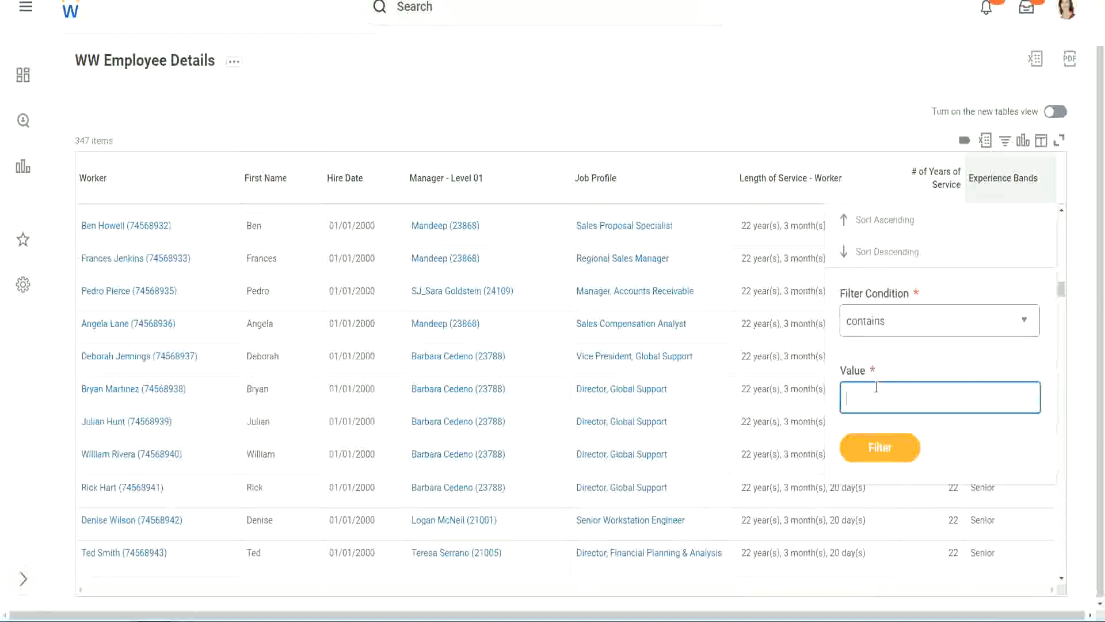
type("Amateur")
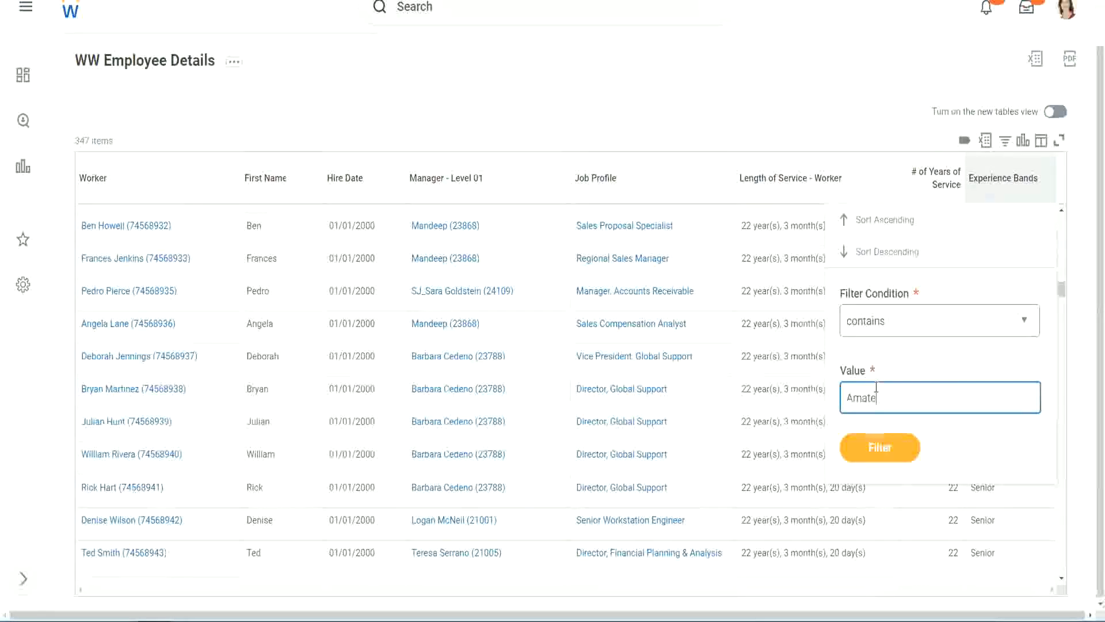
left_click(874, 451)
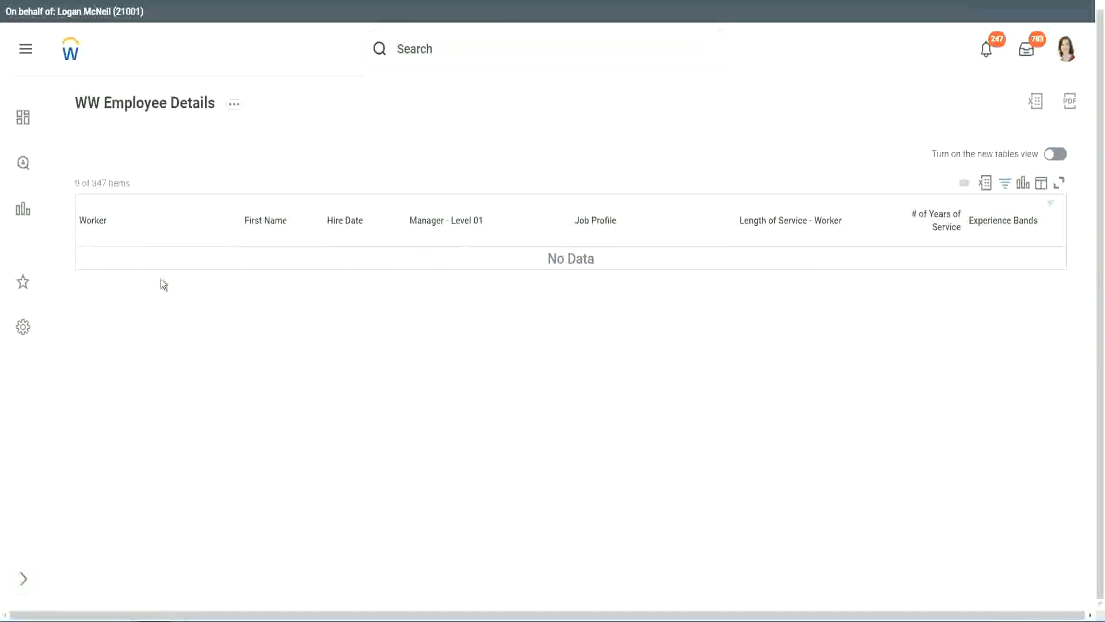
Change the Experience Bands filter value to Legend and apply it.
left_click(1001, 222)
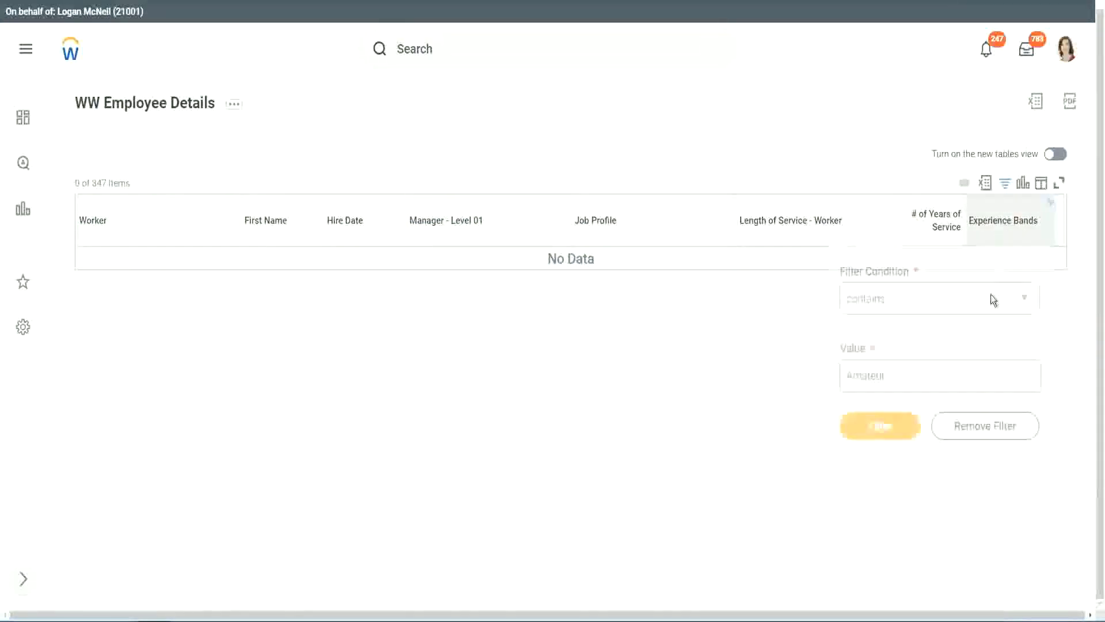
left_click(893, 371)
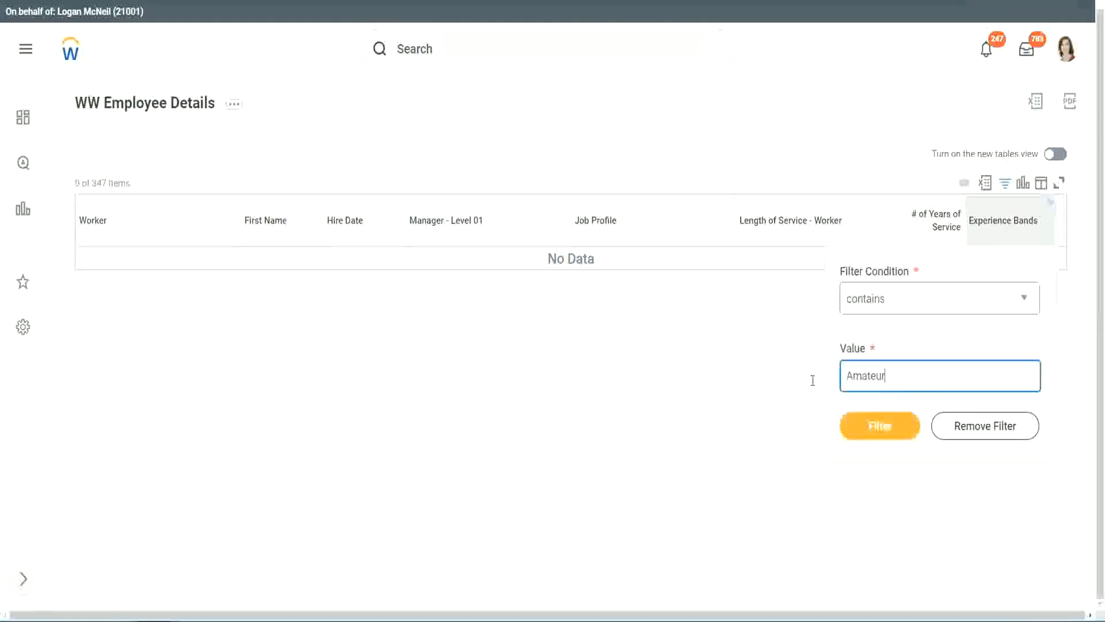
left_click_drag(813, 380, 789, 377)
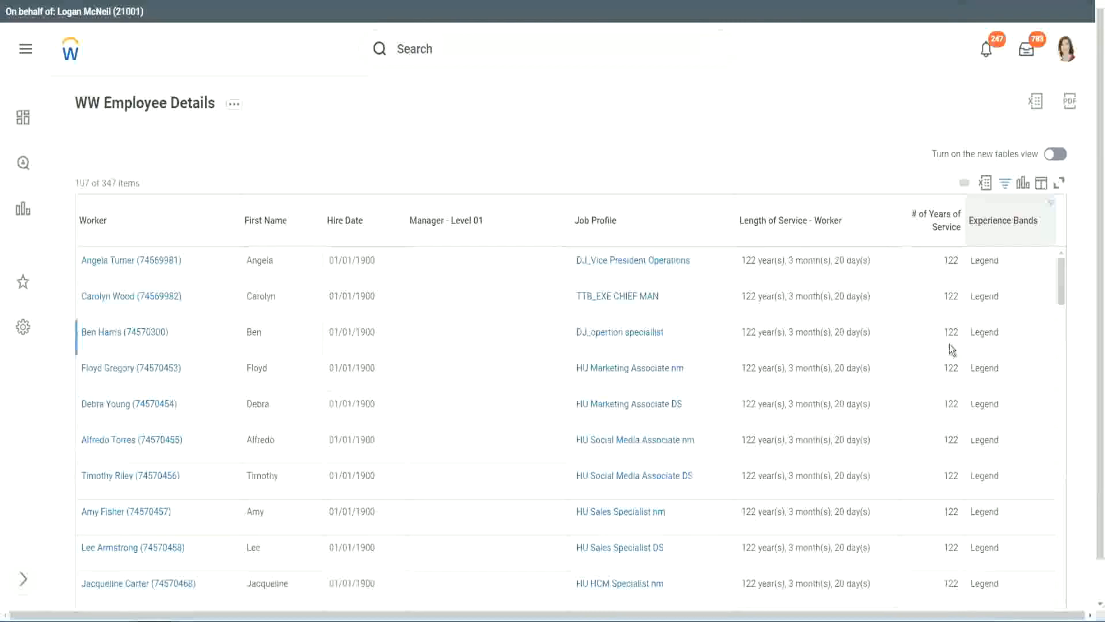
Examine the hire dates and years of service of the Legend workers through to the end of the filtered list.
scroll(948, 344, "down", 10)
scroll(948, 343, "down", 5)
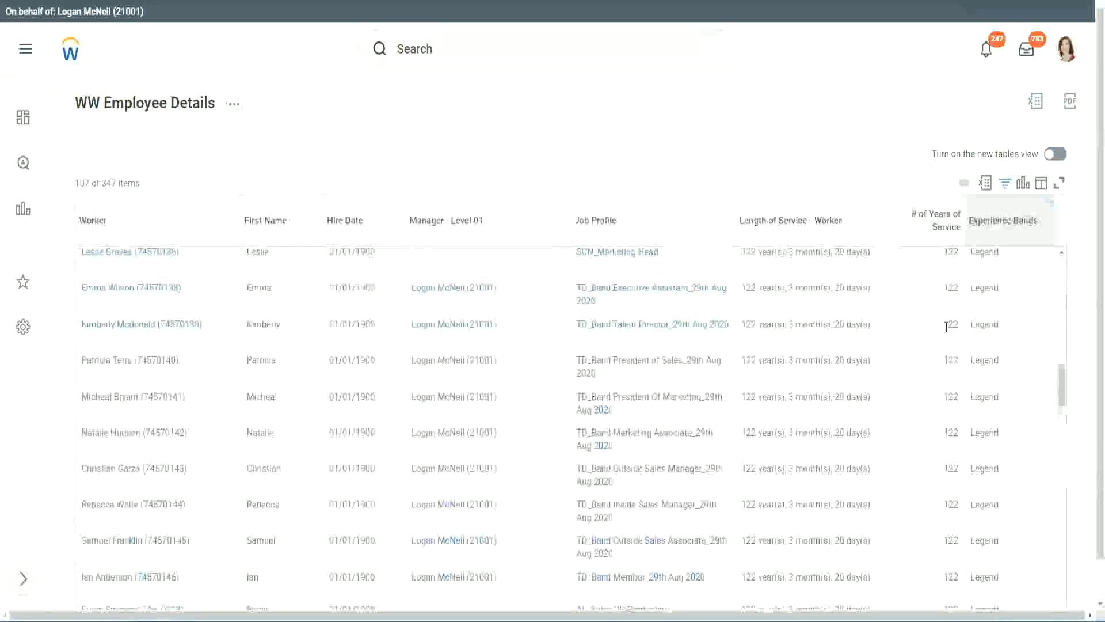
scroll(947, 327, "down", 10)
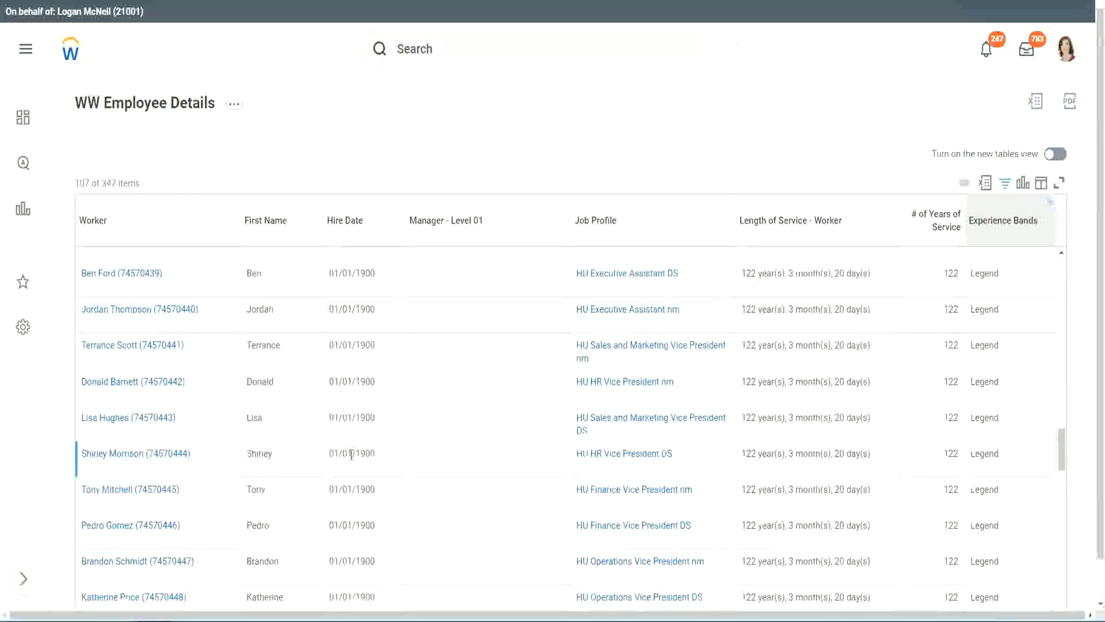
double_click(357, 451)
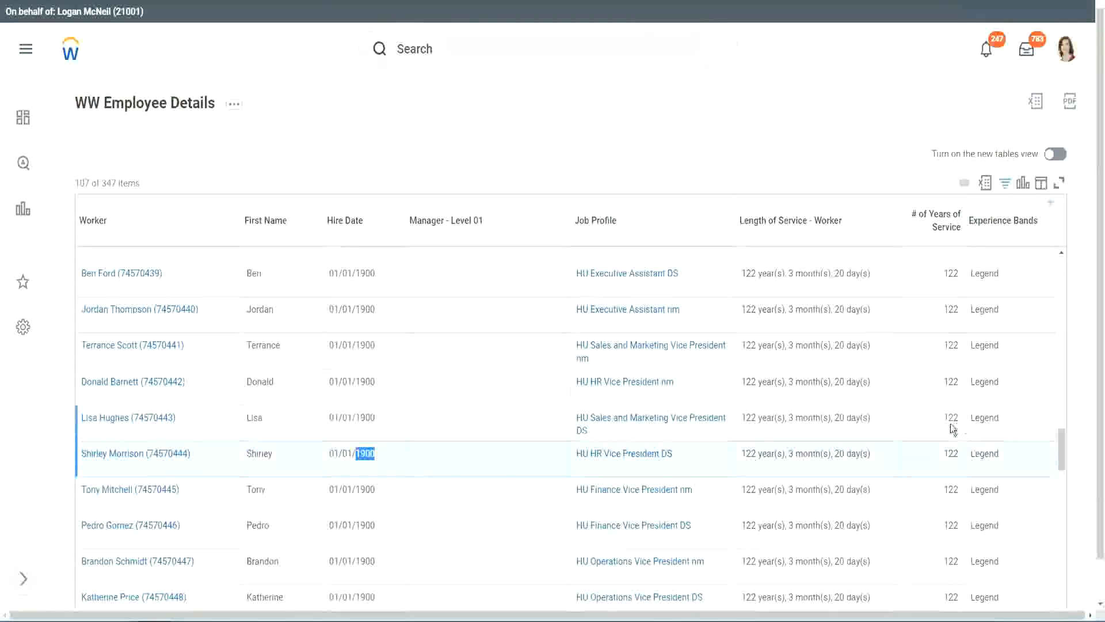
scroll(941, 433, "down", 1)
scroll(940, 433, "down", 3)
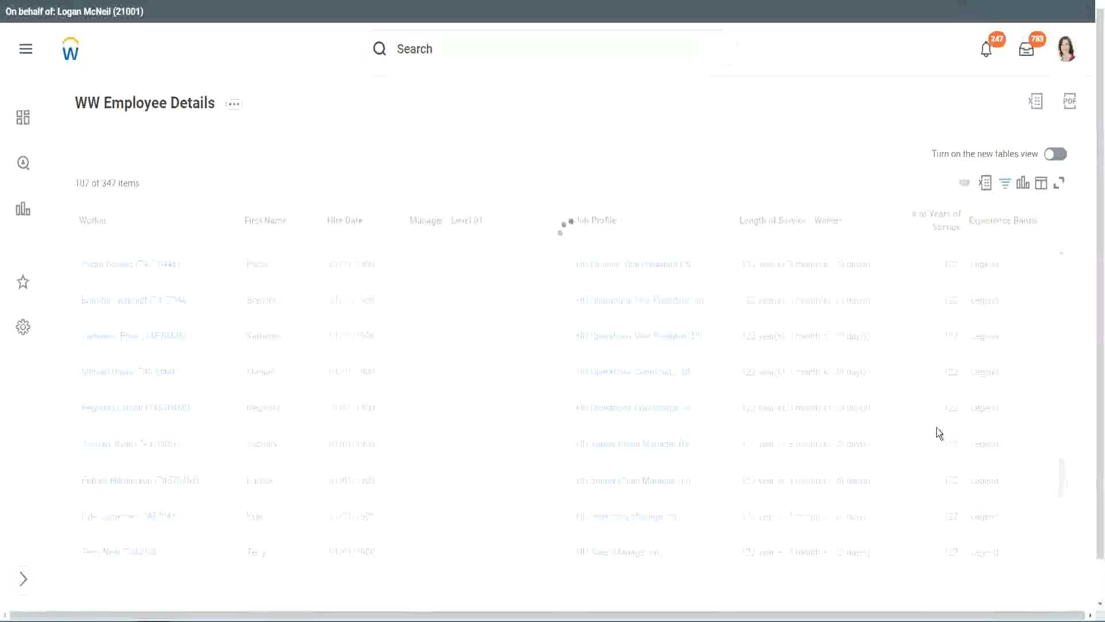
scroll(937, 433, "down", 3)
scroll(937, 428, "down", 10)
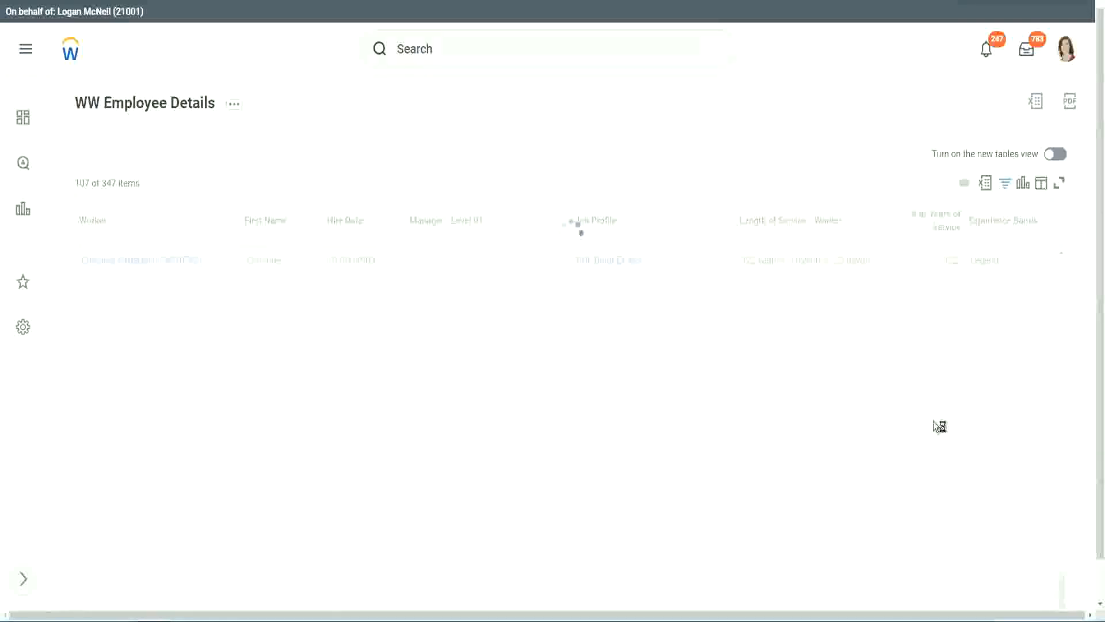
scroll(921, 379, "down", 5)
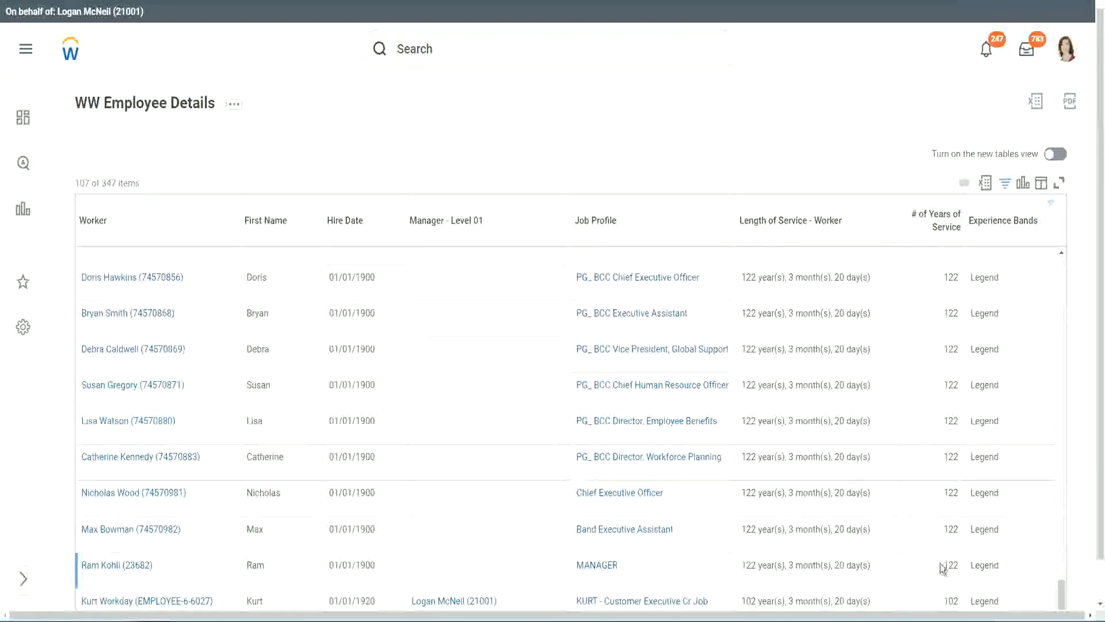
double_click(950, 600)
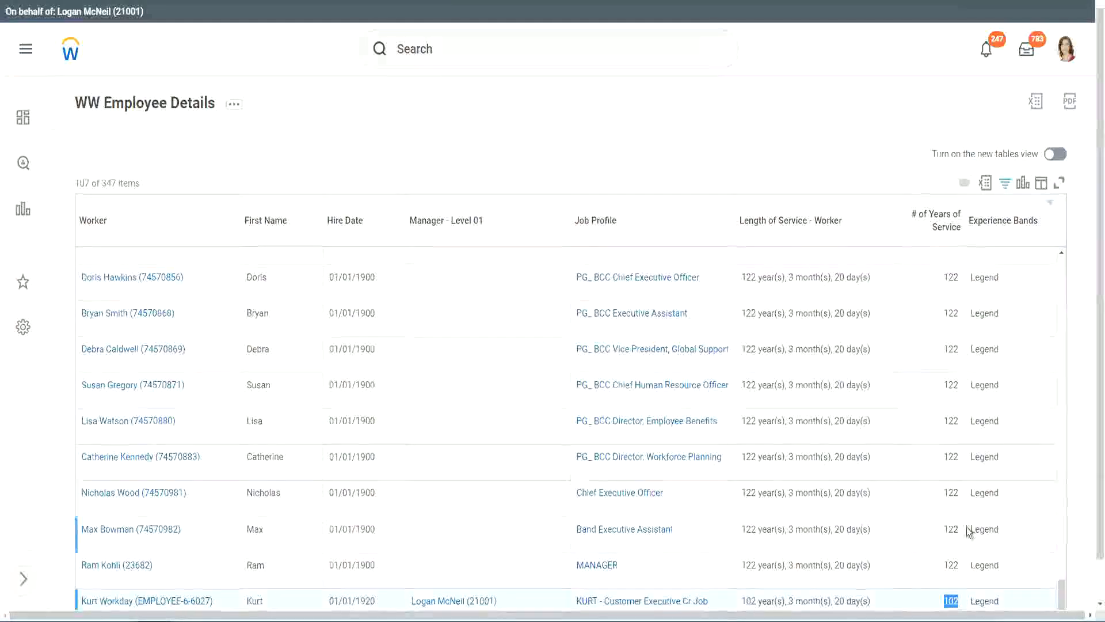
left_click_drag(950, 492, 960, 493)
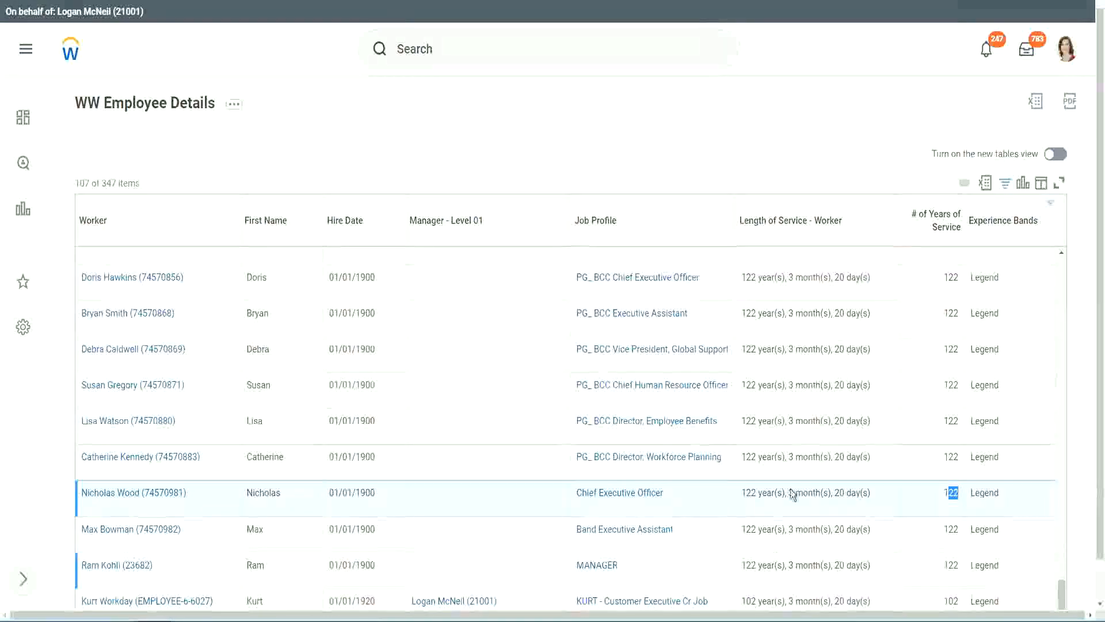
left_click(928, 458)
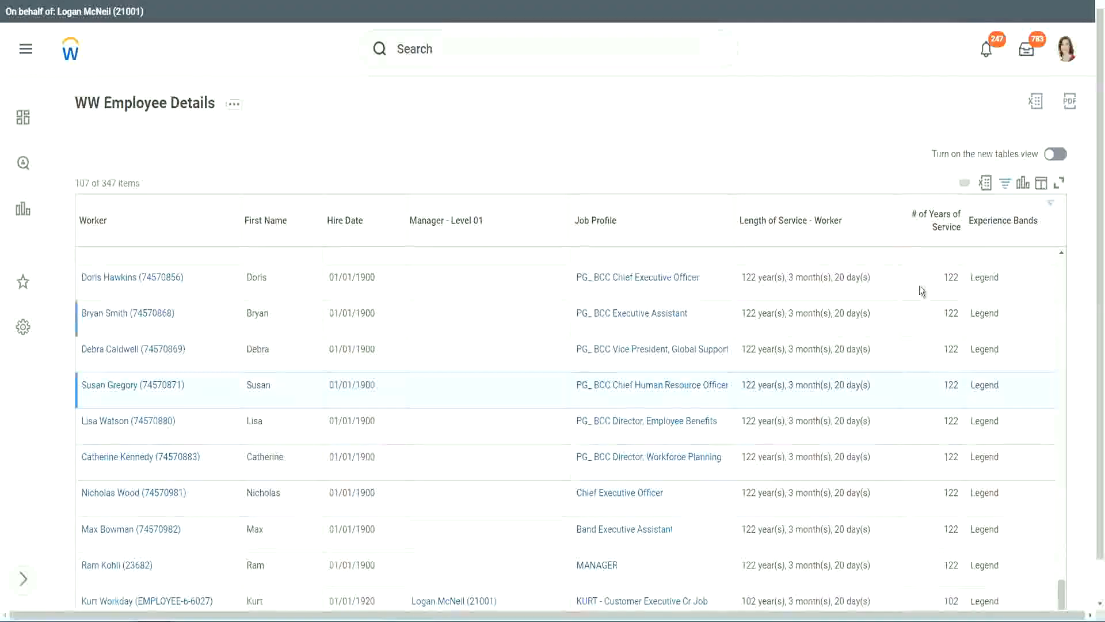
Change the Experience Bands filter value to Experienced, keeping the contains condition, and apply it.
left_click(1010, 227)
left_click(905, 446)
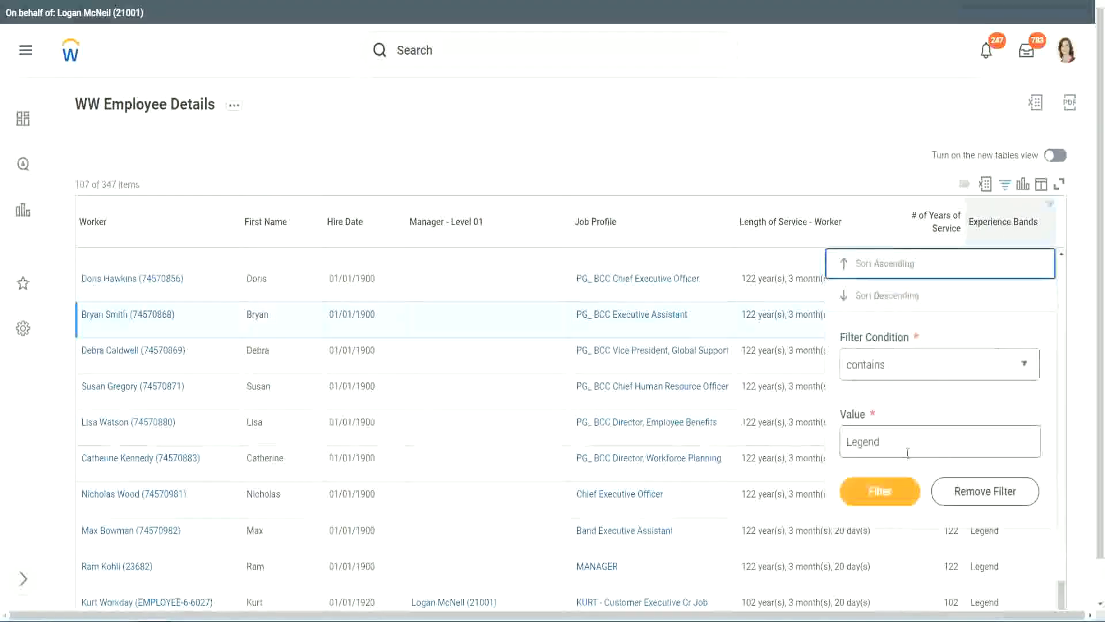
double_click(872, 427)
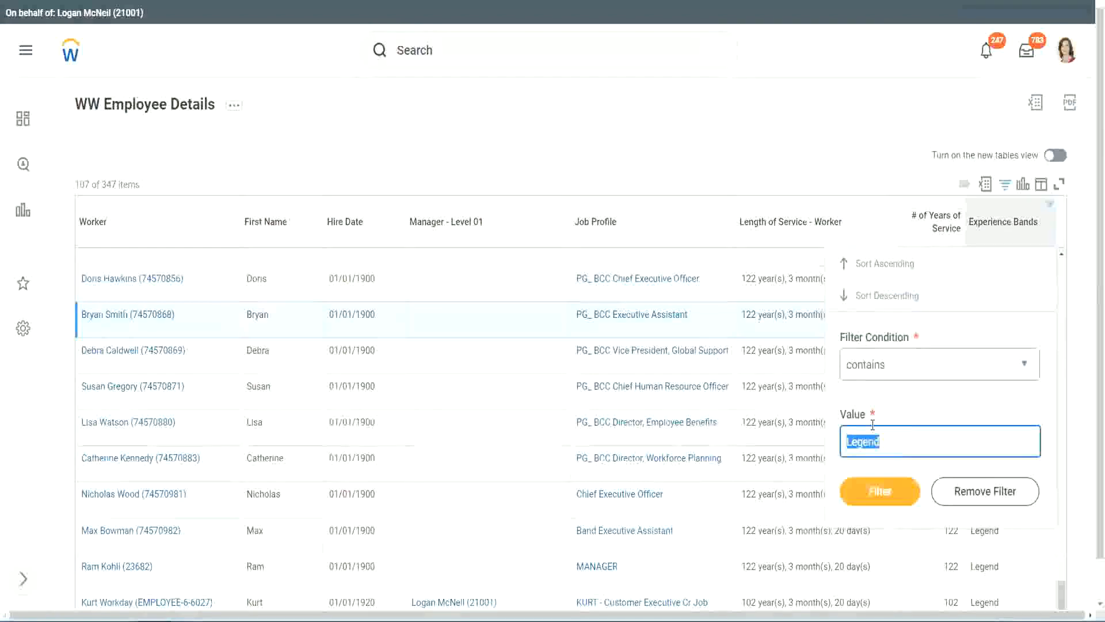
type("Ex")
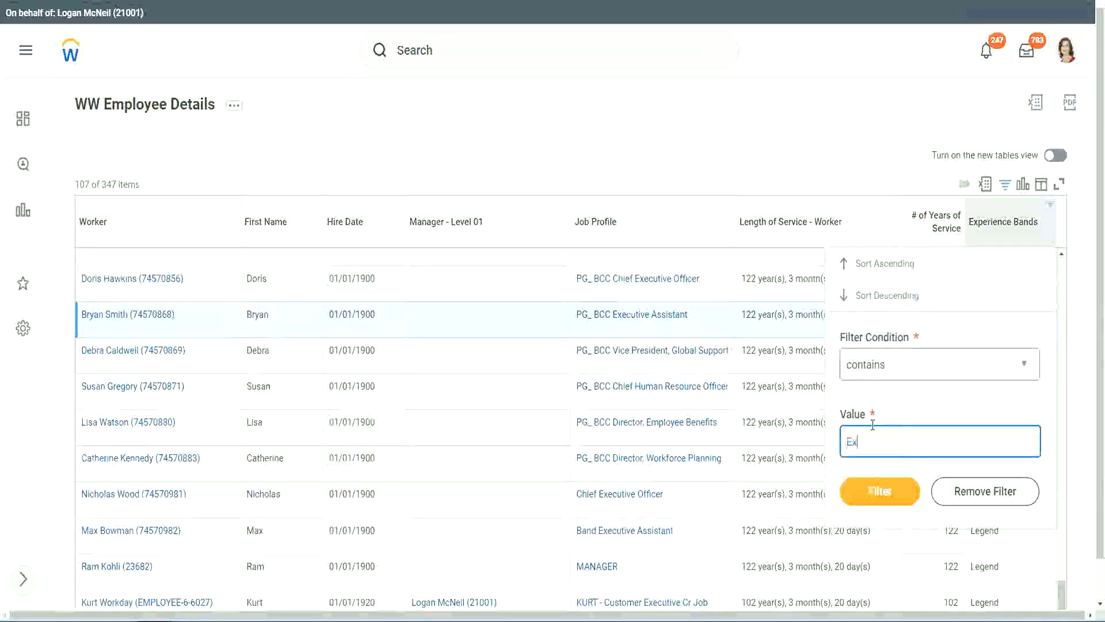
type("per")
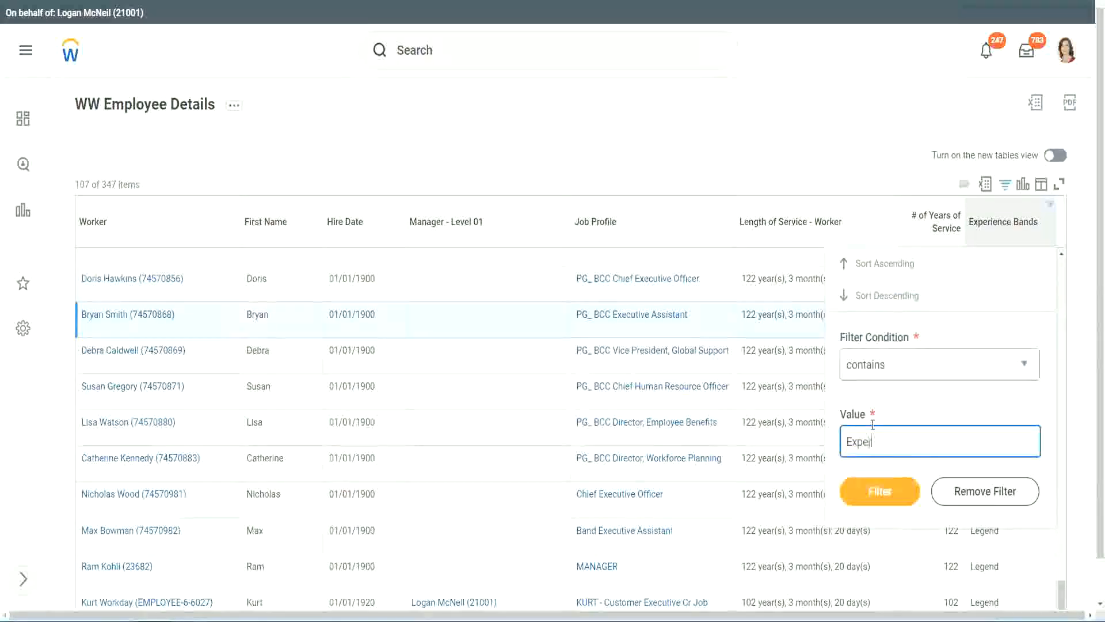
type("ienced")
left_click(887, 490)
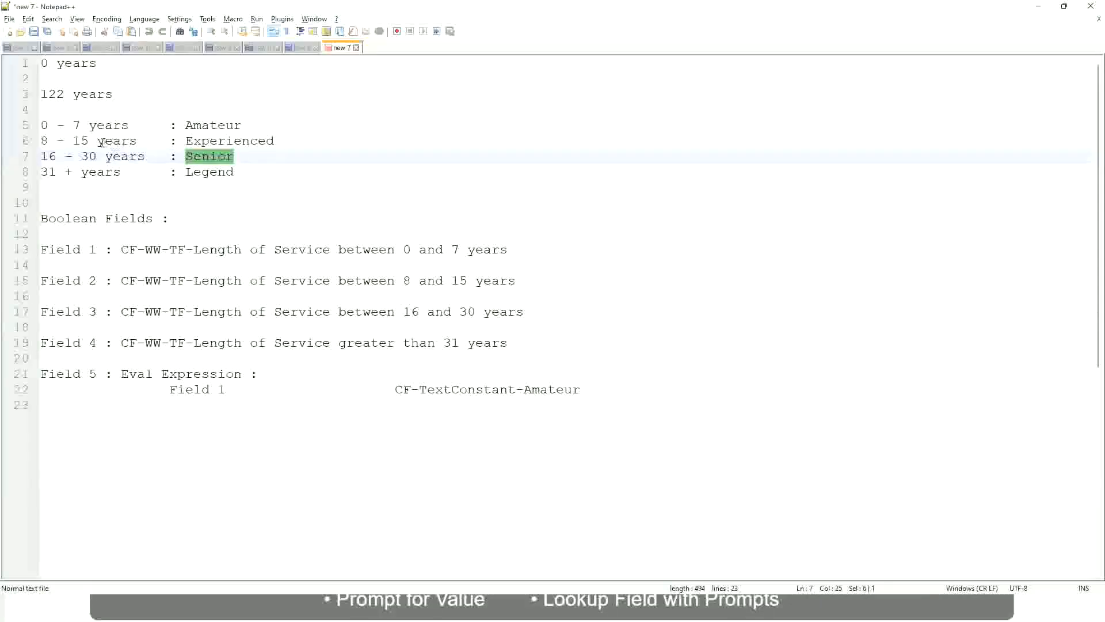
Check the year range defined for the Experienced band in the Notepad++ notes.
left_click(64, 142)
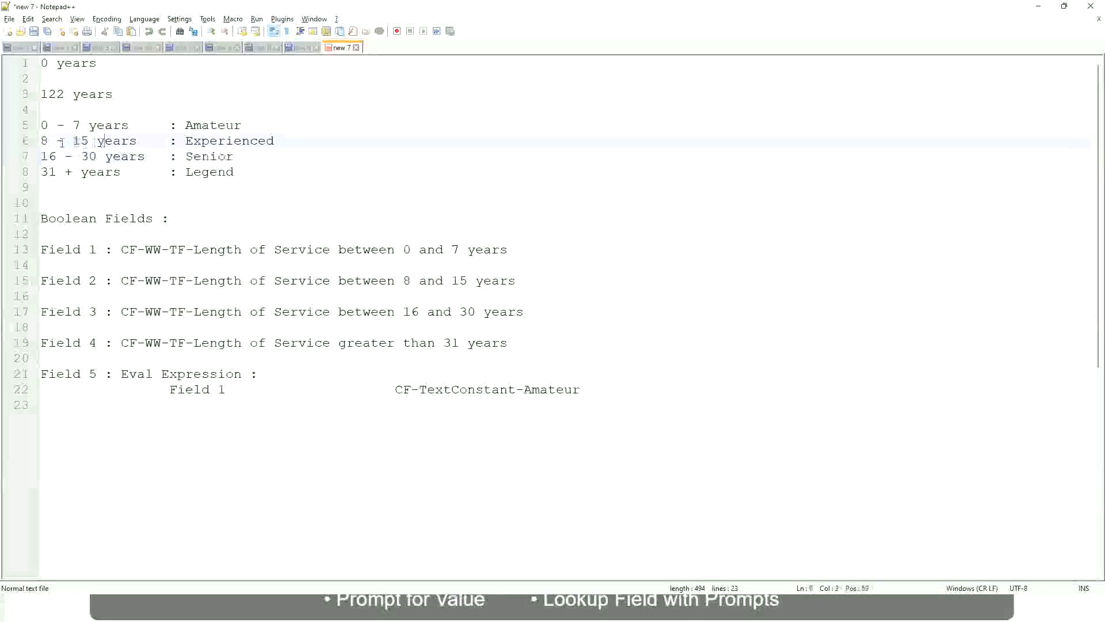
left_click_drag(48, 142, 90, 142)
left_click(92, 142)
left_click(128, 143)
Return to the Workday report output and compare the years of service with the band across the Experienced workers.
key("alt+Tab")
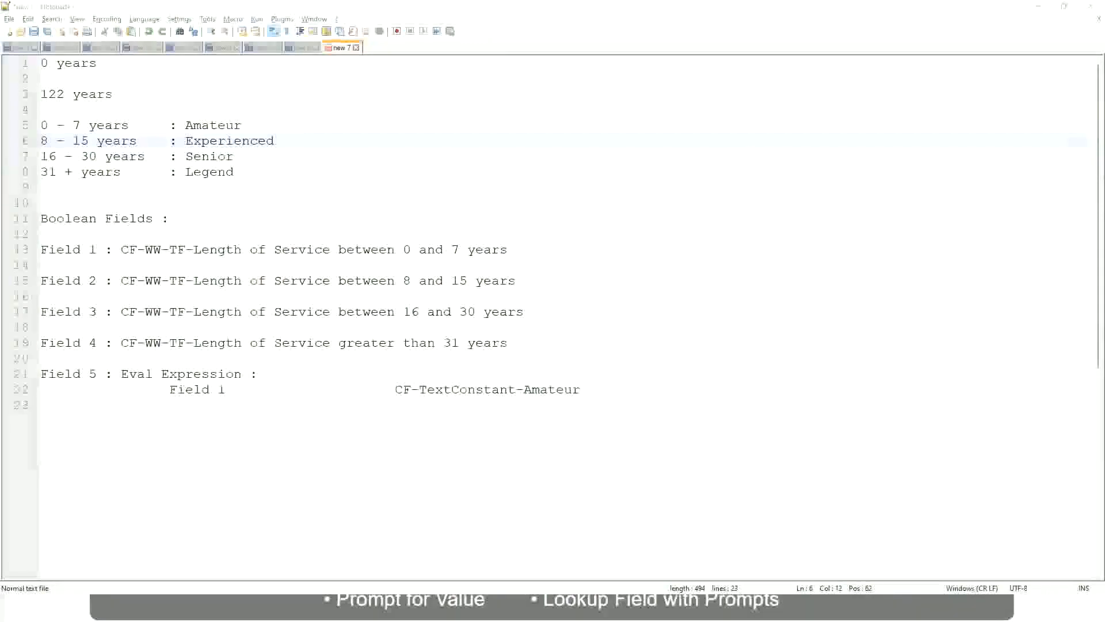
scroll(955, 426, "down", 3)
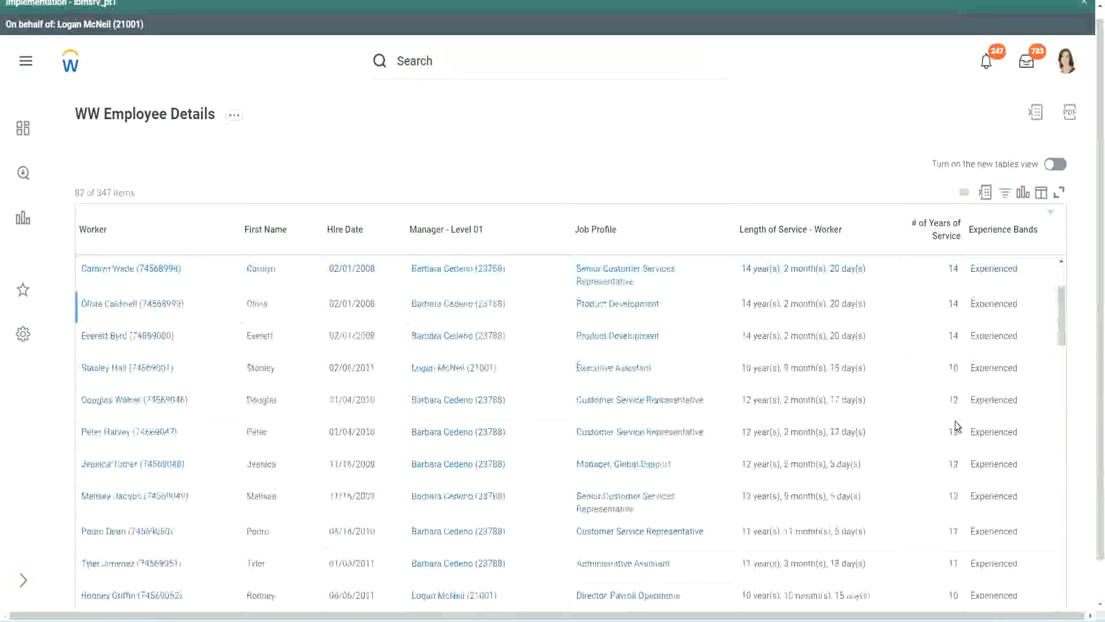
scroll(953, 421, "down", 2)
double_click(952, 303)
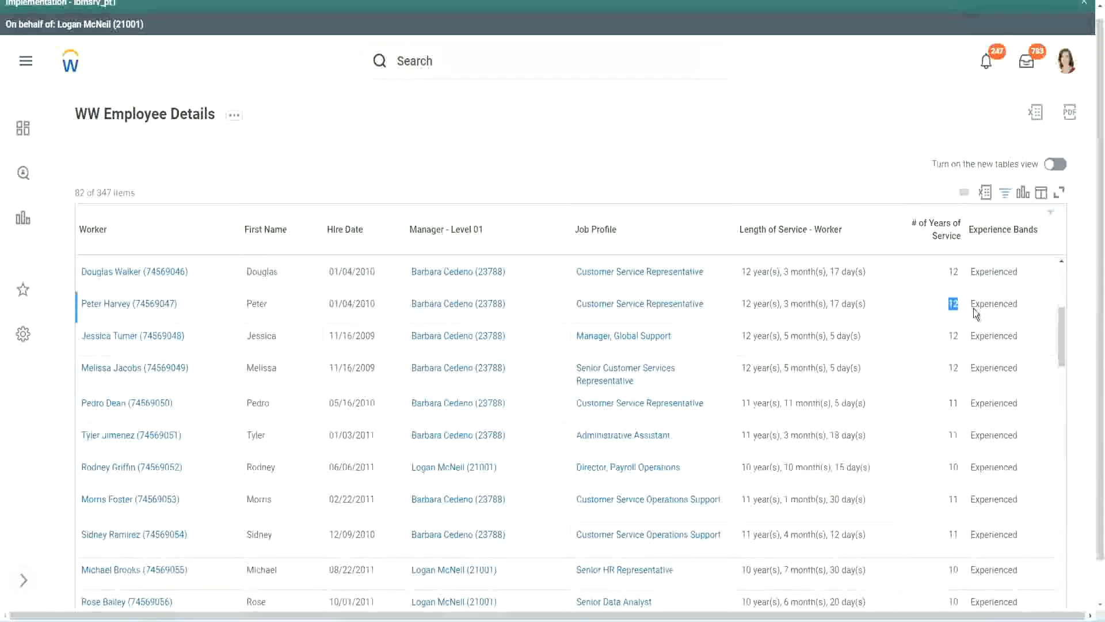
double_click(982, 304)
scroll(950, 437, "down", 3)
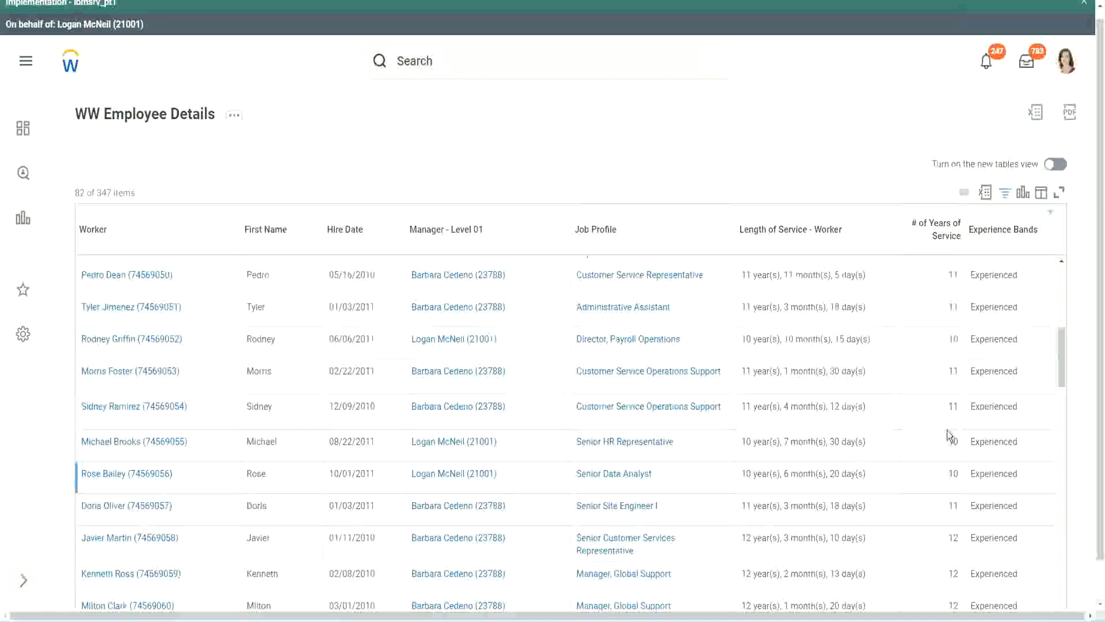
left_click(953, 405)
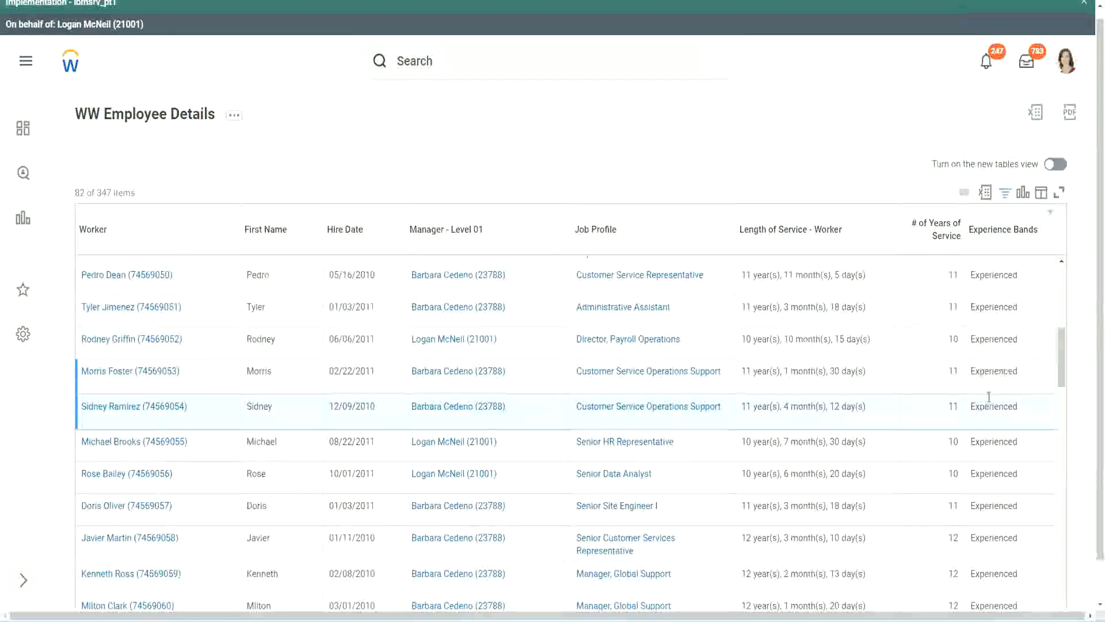
left_click(1006, 371)
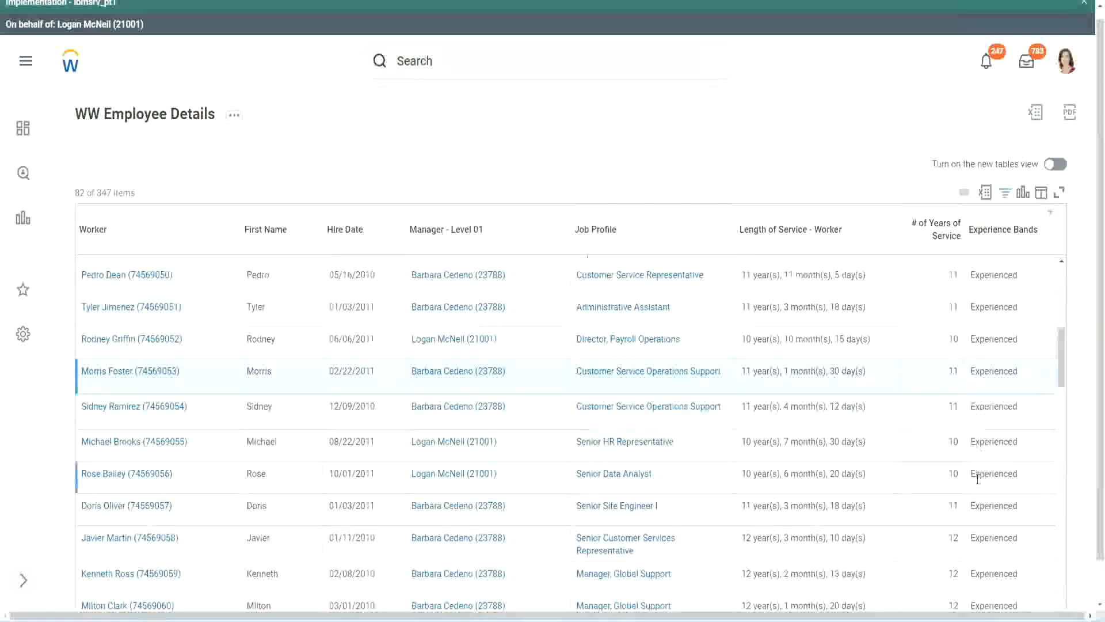
scroll(978, 478, "down", 5)
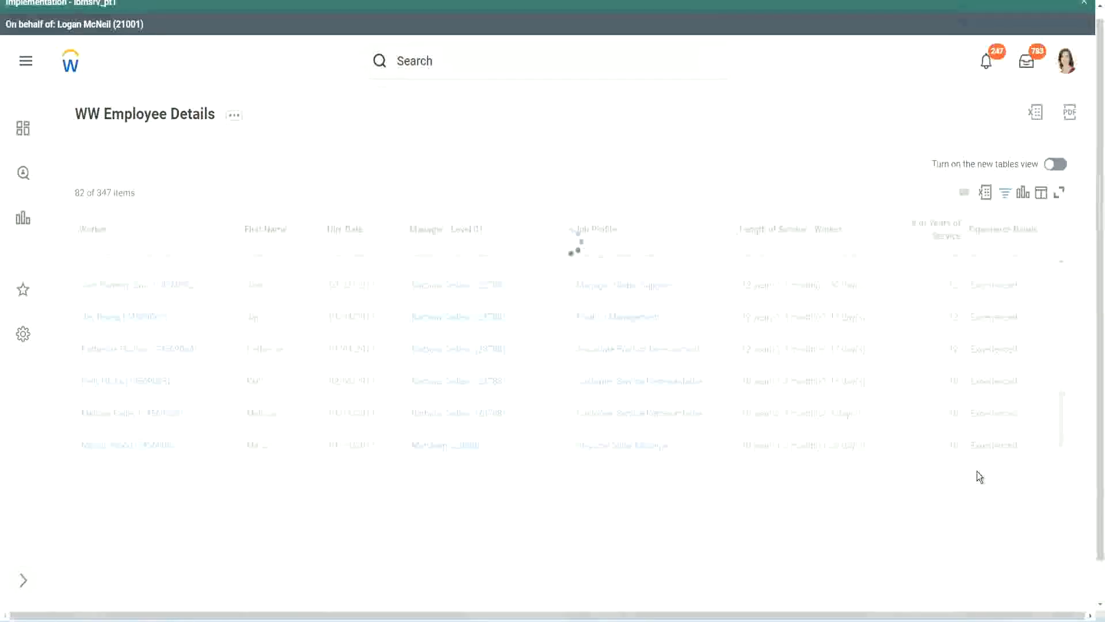